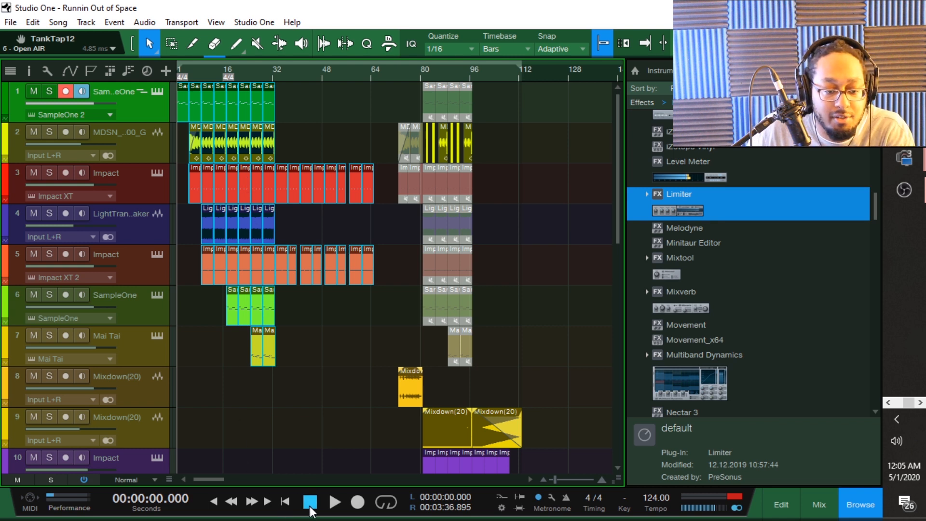
Play the song from the beginning for about a minute, then return the playhead to the start.
left_click(336, 502)
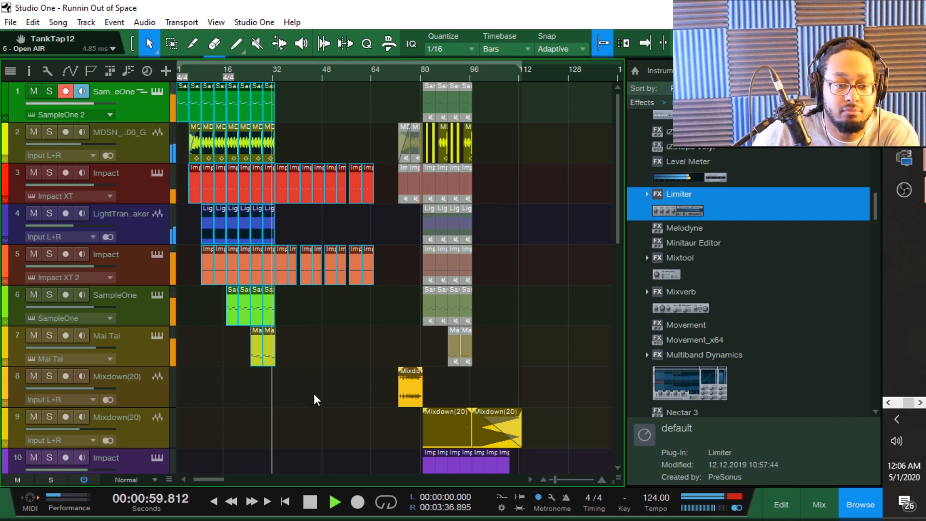
left_click(310, 503)
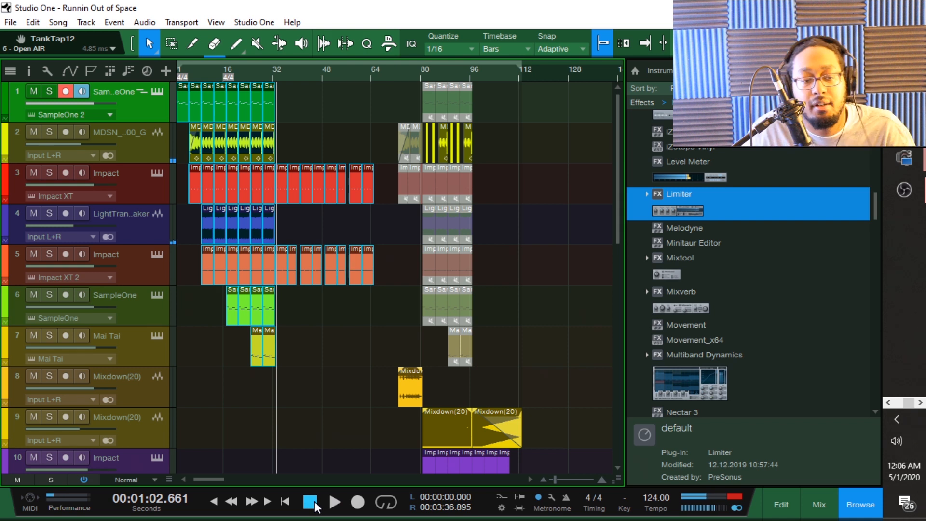
left_click(311, 503)
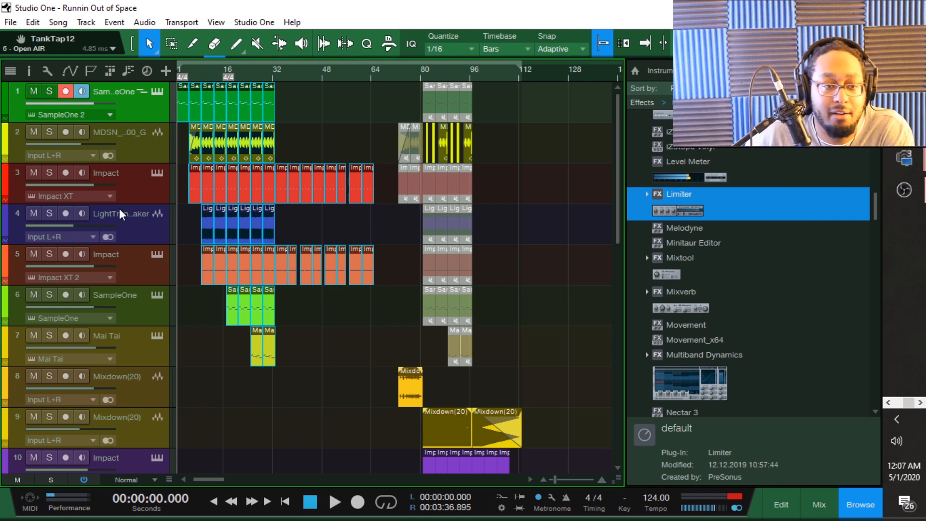
Clear the event selection, solo track 4 (LightTran..aker) and play it from bar 9.
scroll(247, 309, "down", 5)
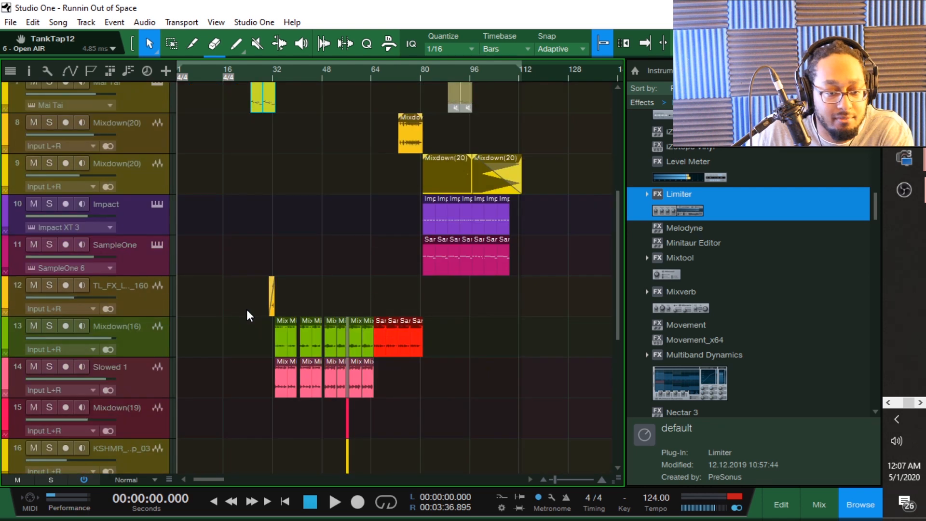
scroll(247, 309, "up", 5)
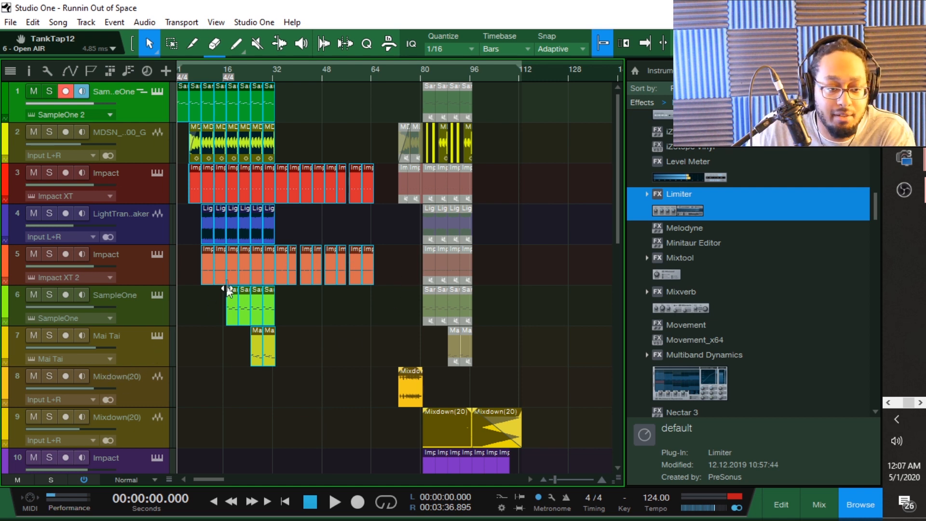
left_click(195, 300)
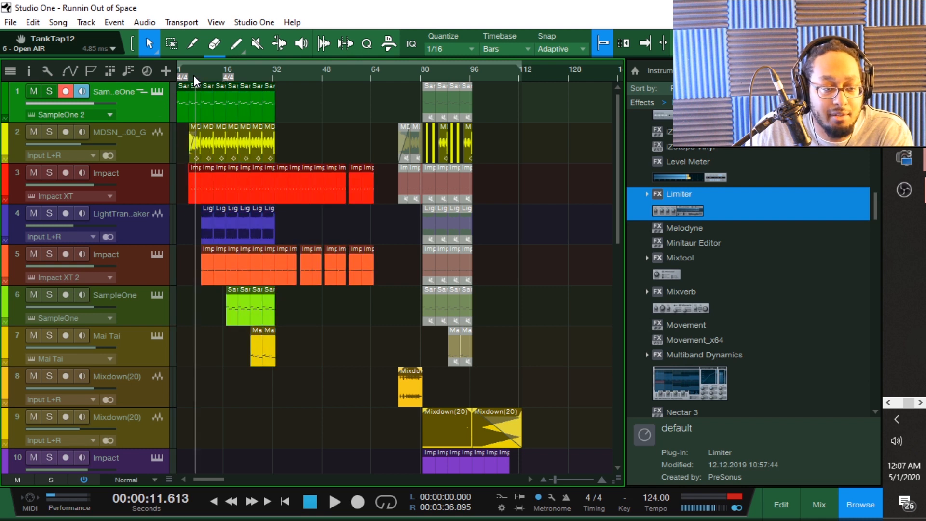
left_click_drag(199, 66, 215, 79)
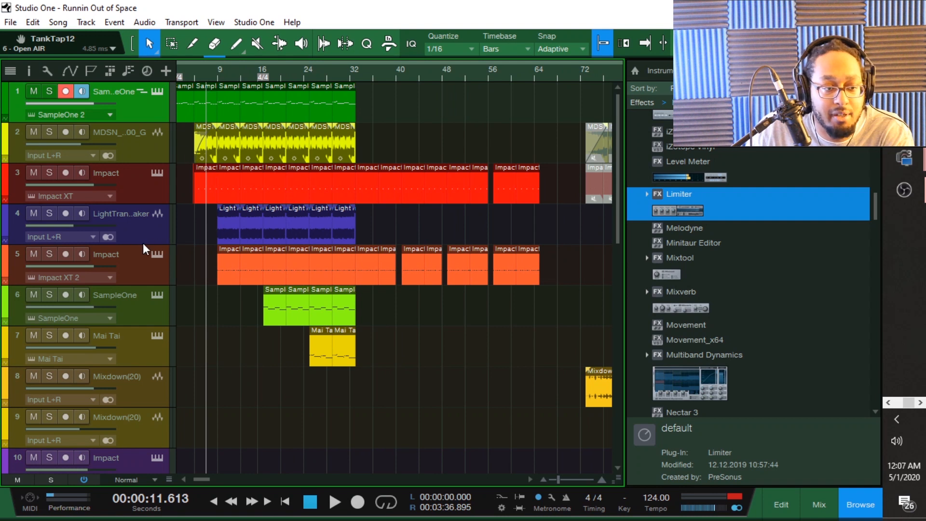
left_click(218, 76)
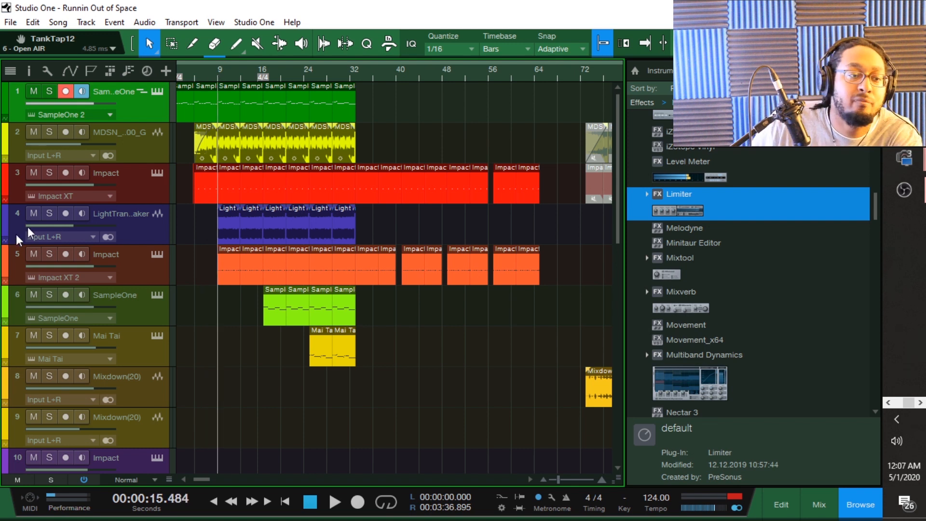
left_click(50, 213)
left_click(334, 502)
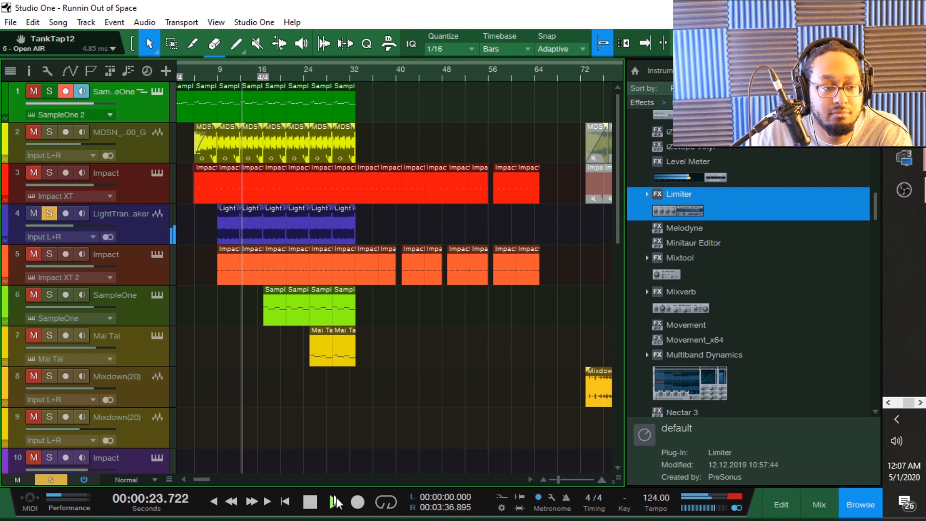
left_click(313, 502)
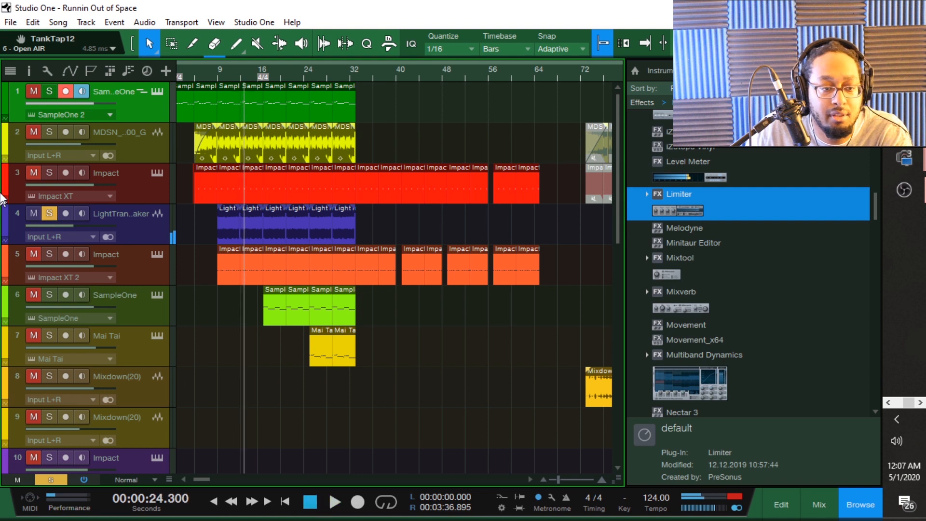
Solo the Impact XT 2 track instead and play it, adding the Impact XT track and track 4 to the solo during playback.
left_click(54, 213)
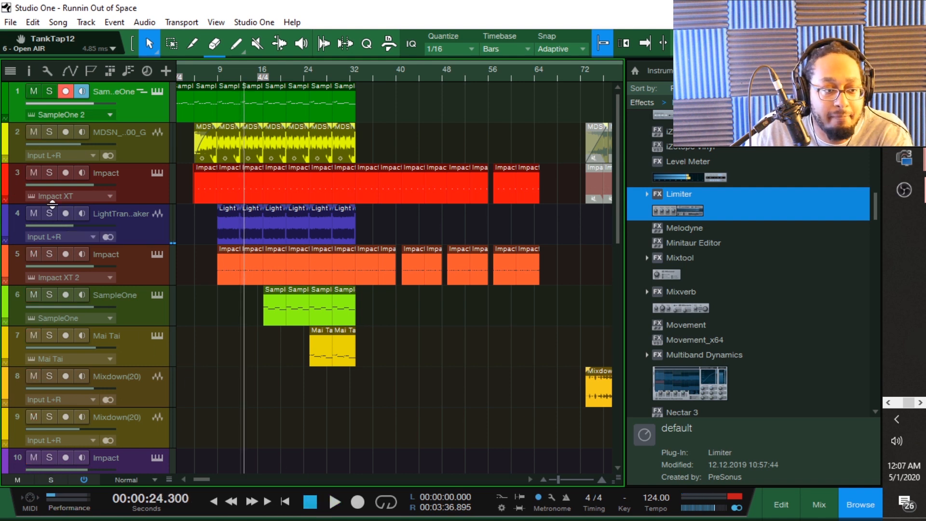
left_click(53, 175)
key("space")
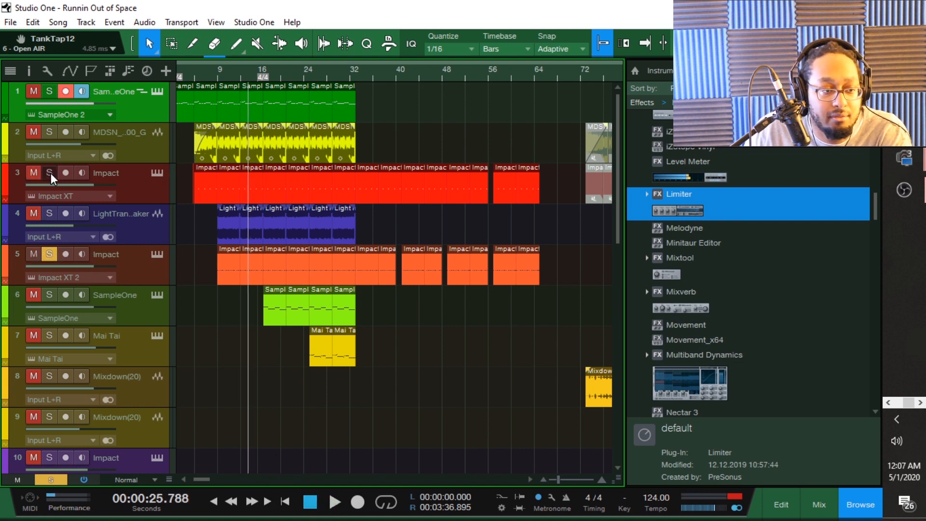
left_click(331, 502)
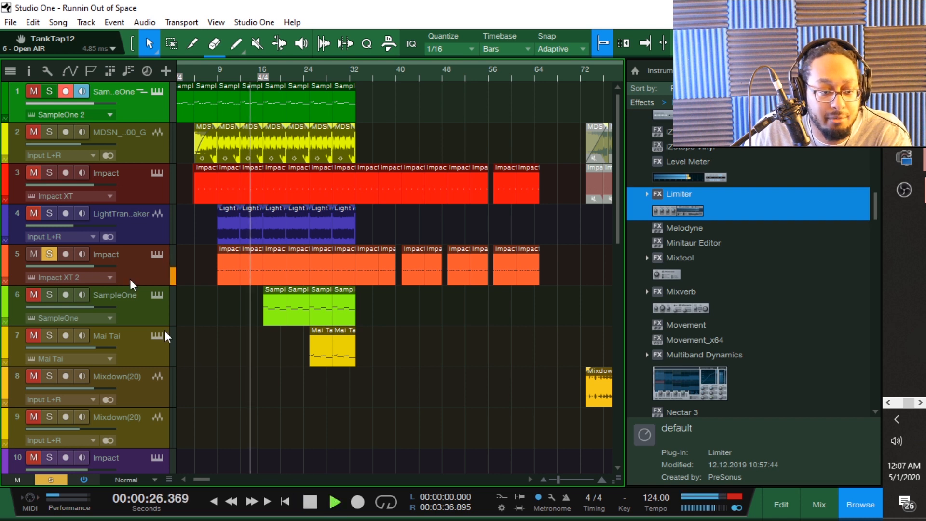
left_click(49, 172)
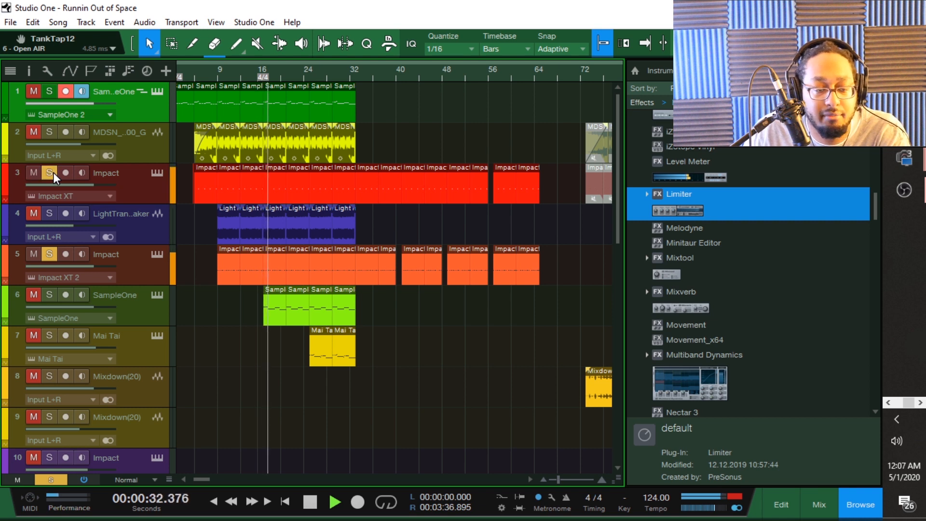
left_click(51, 217)
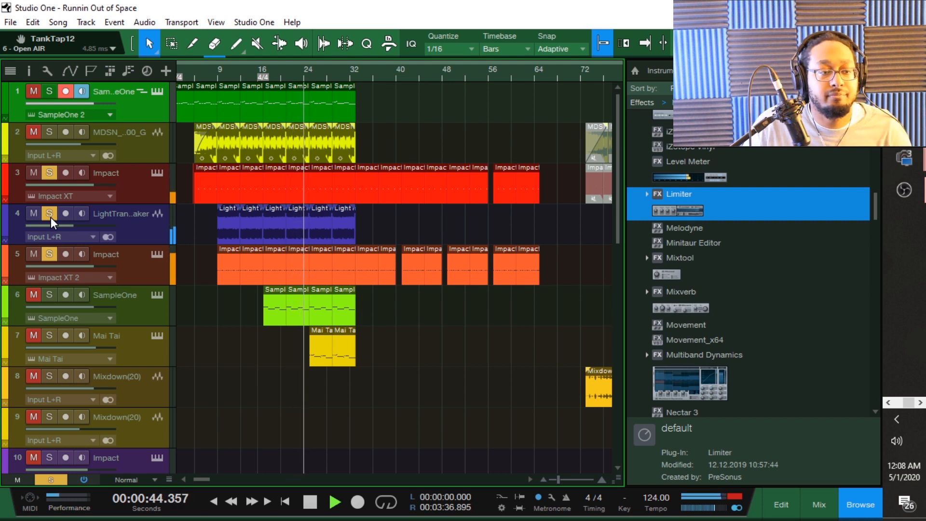
key("space")
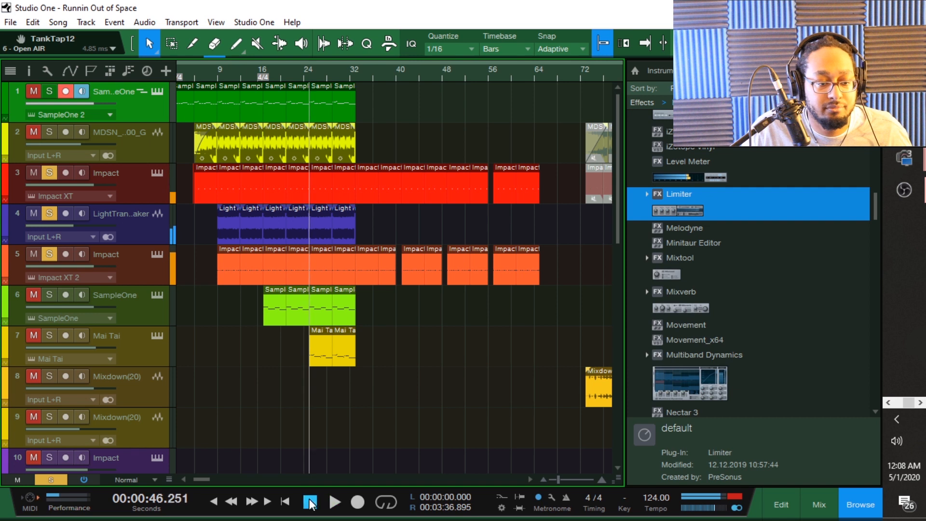
Clear the active solos, solo only the SampleOne 2 track and play it from the current position.
left_click(51, 254, "ctrl")
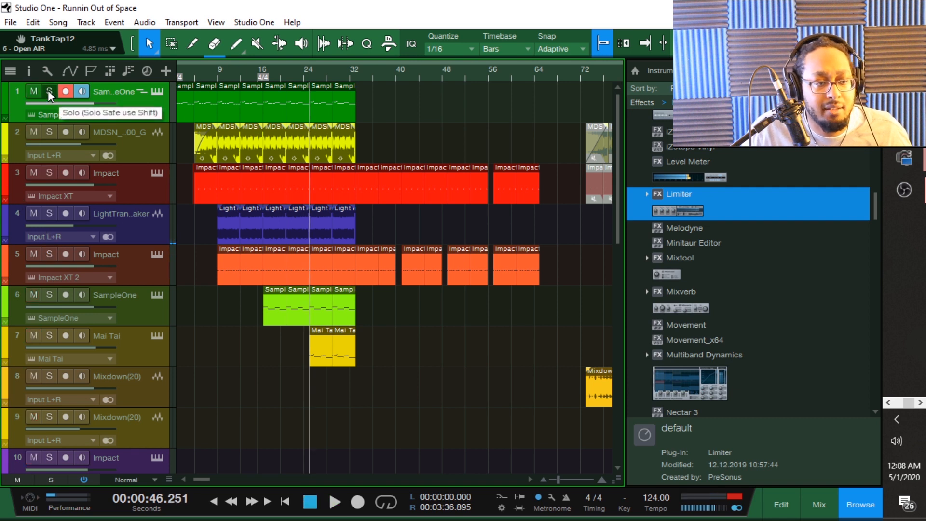
left_click(49, 91)
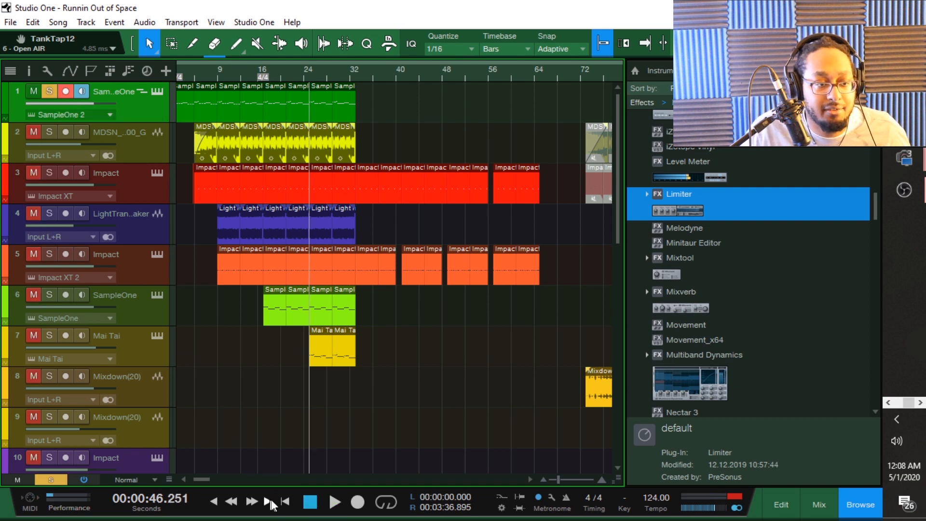
left_click(332, 499)
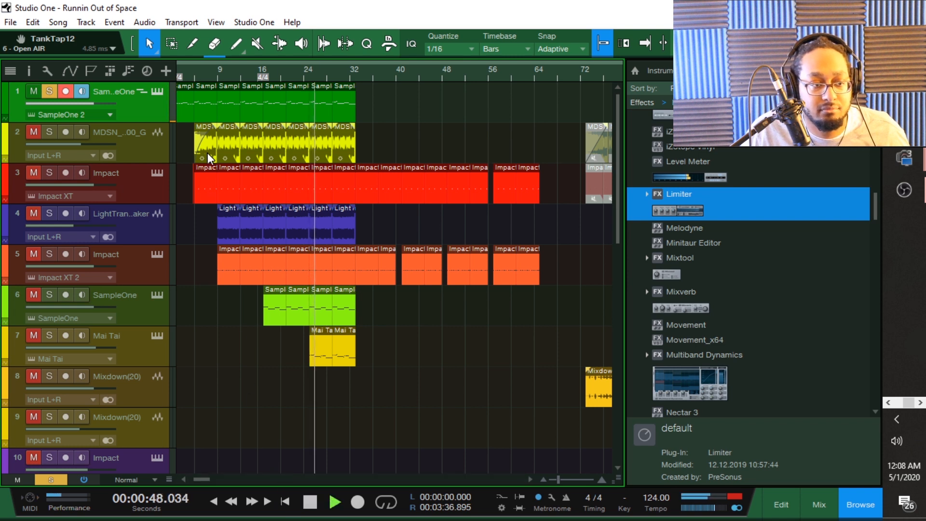
left_click(313, 502)
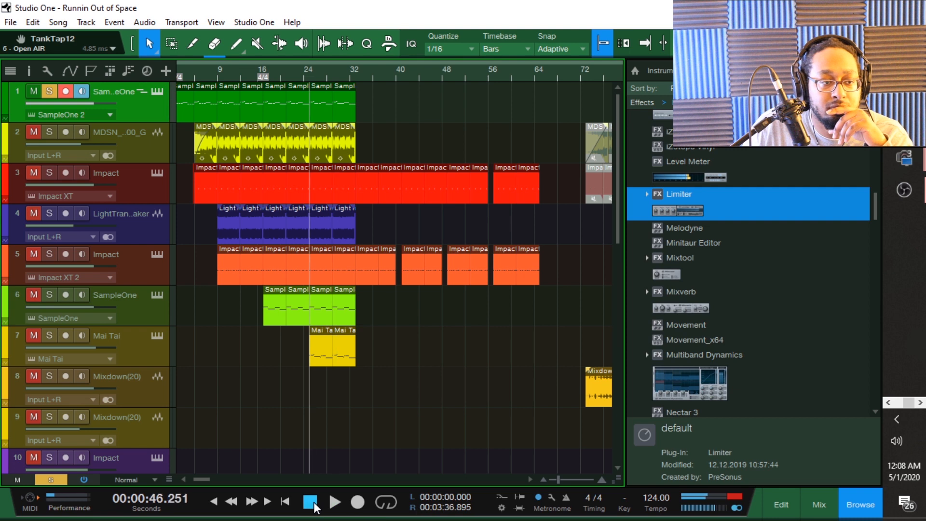
Replay the soloed SampleOne 2 track from about 23 seconds and inspect its Sample One XT instrument.
left_click(55, 94)
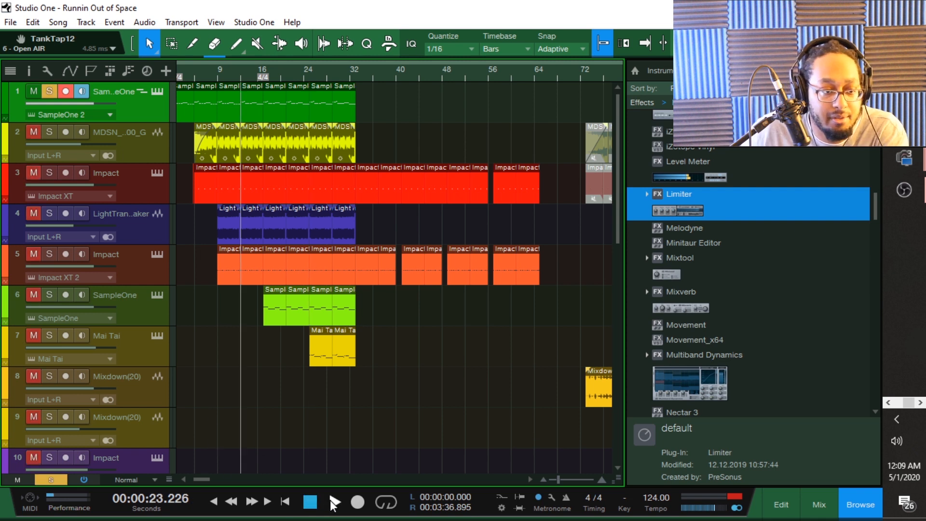
left_click(334, 502)
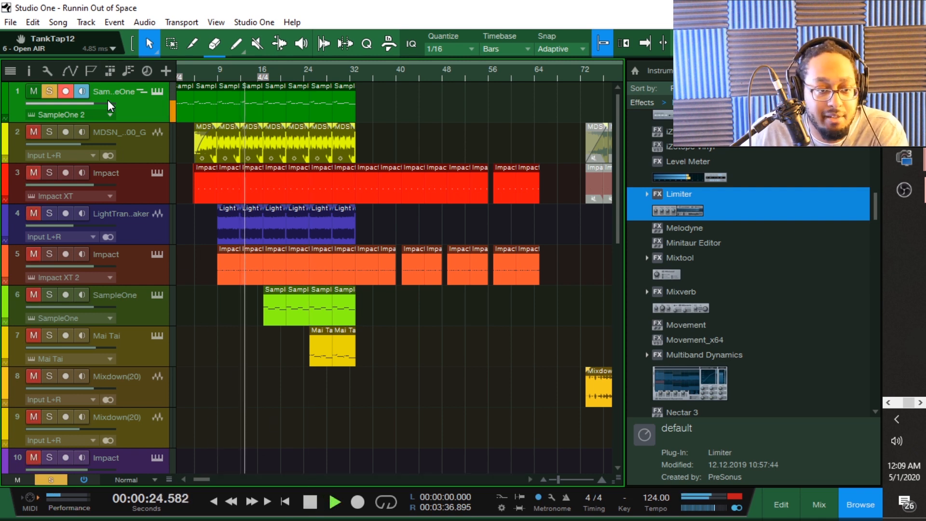
left_click(313, 503)
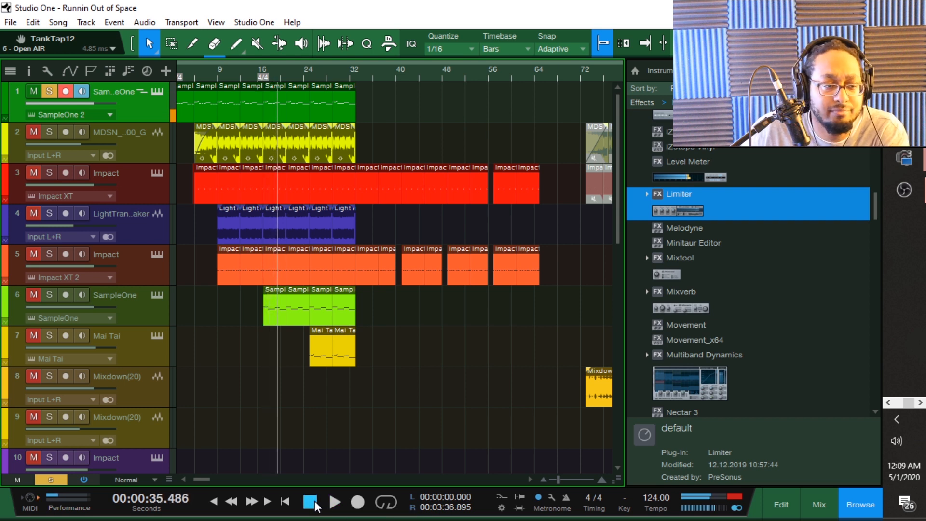
left_click(157, 87)
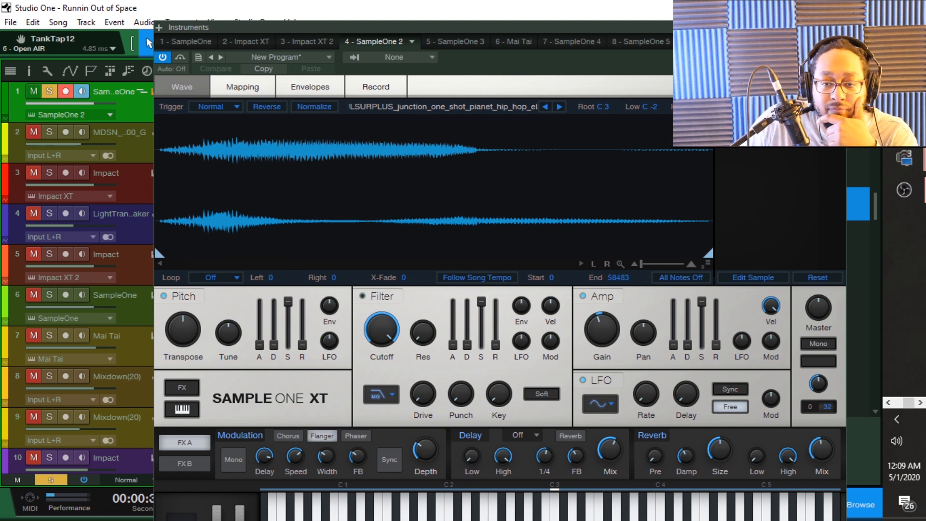
left_click(838, 28)
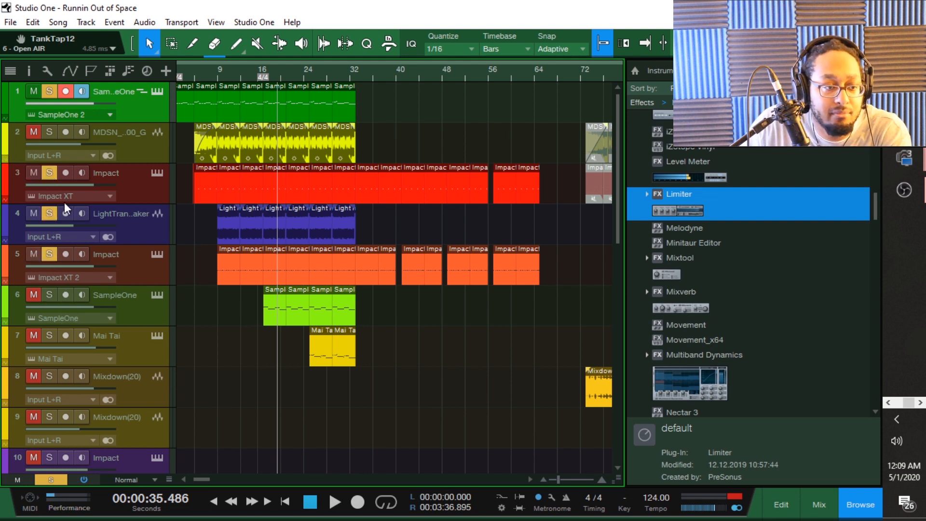
Play the SampleOne 2 track soloed together with tracks 3, 4 and 5.
key("space")
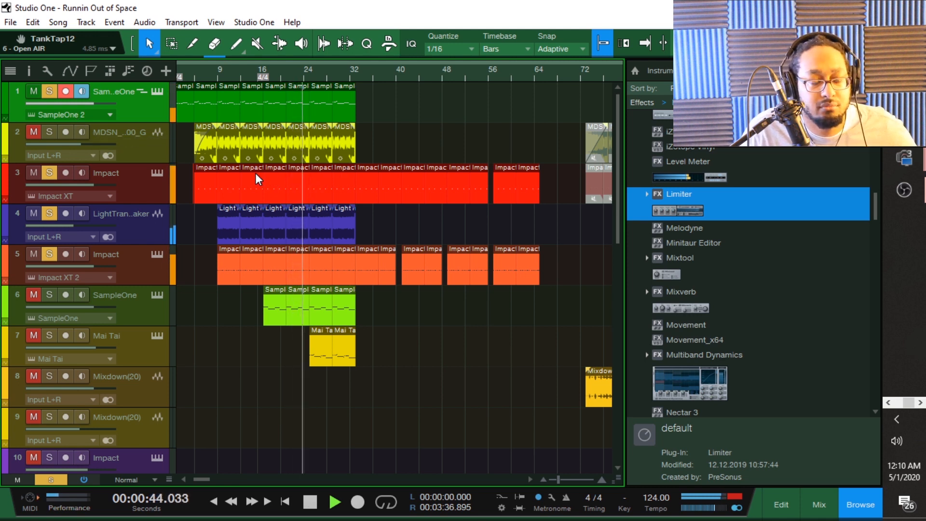
key("space")
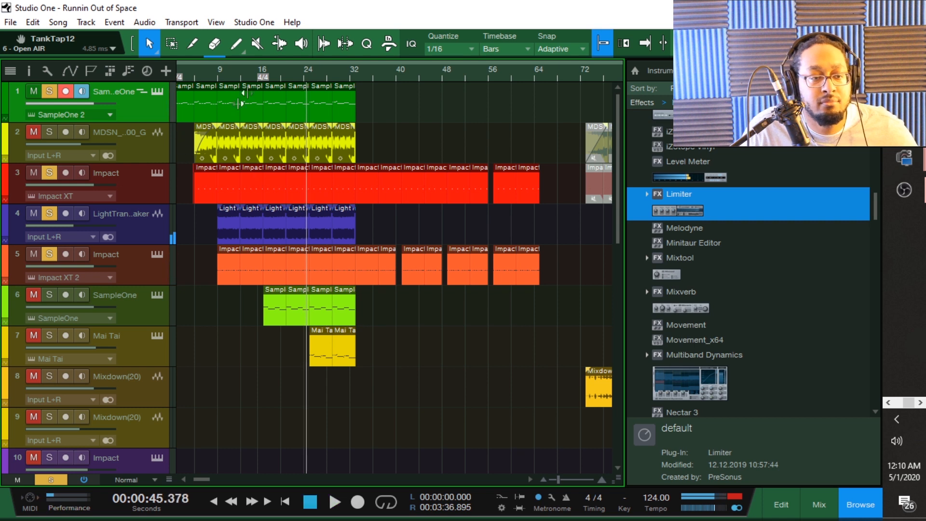
Solo only the MDSN audio track (track 2) and play it from bar 9.
left_click(195, 73)
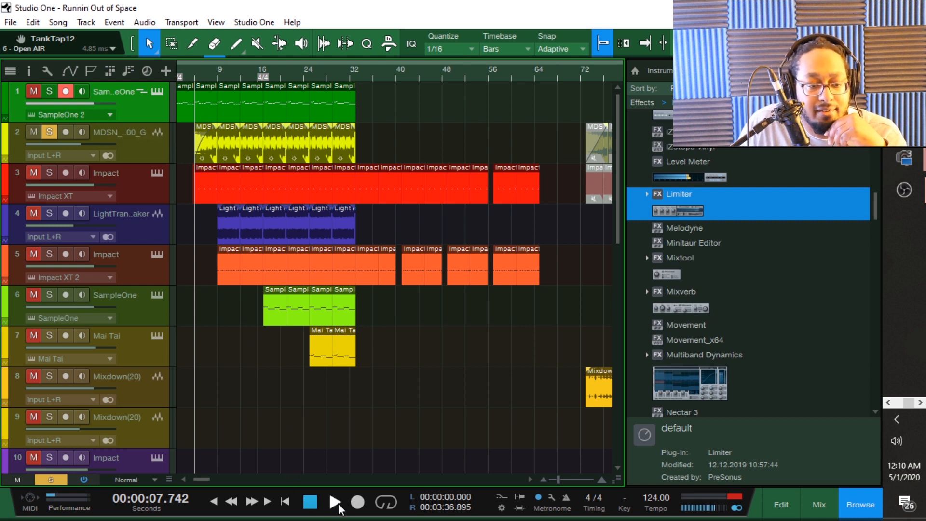
left_click(218, 77)
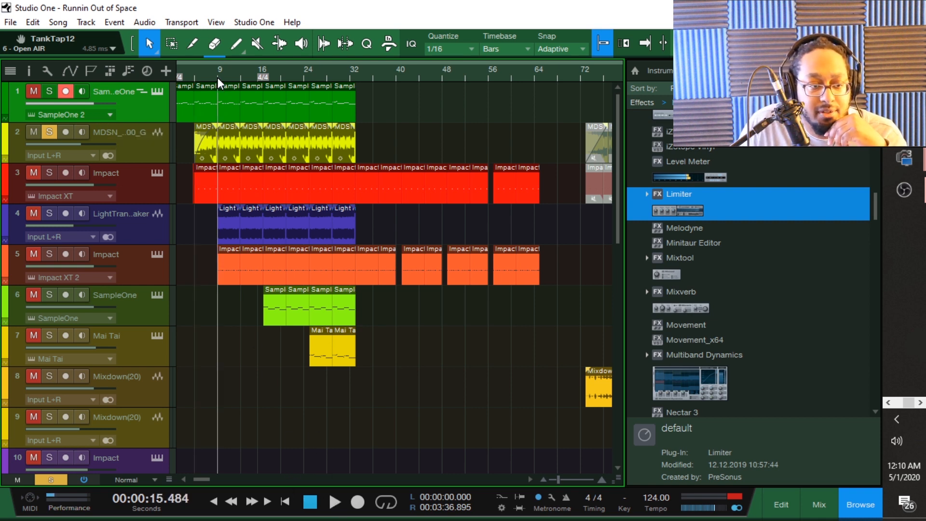
left_click(333, 502)
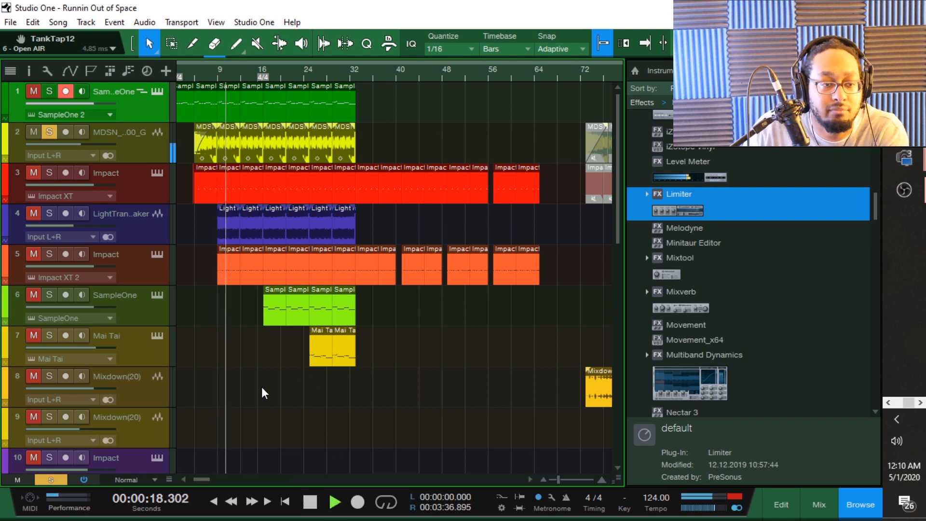
left_click(309, 503)
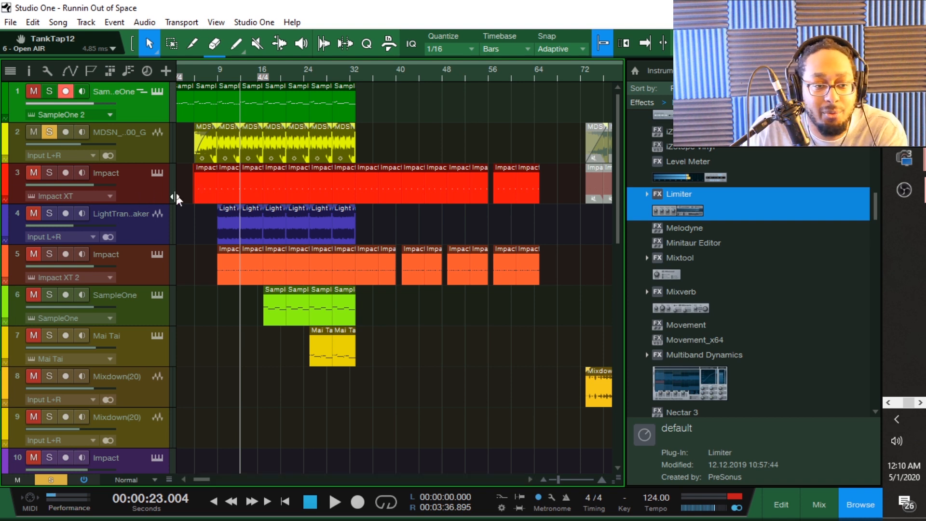
Solo tracks 1 through 5 together and play the combined layers.
left_click(50, 255)
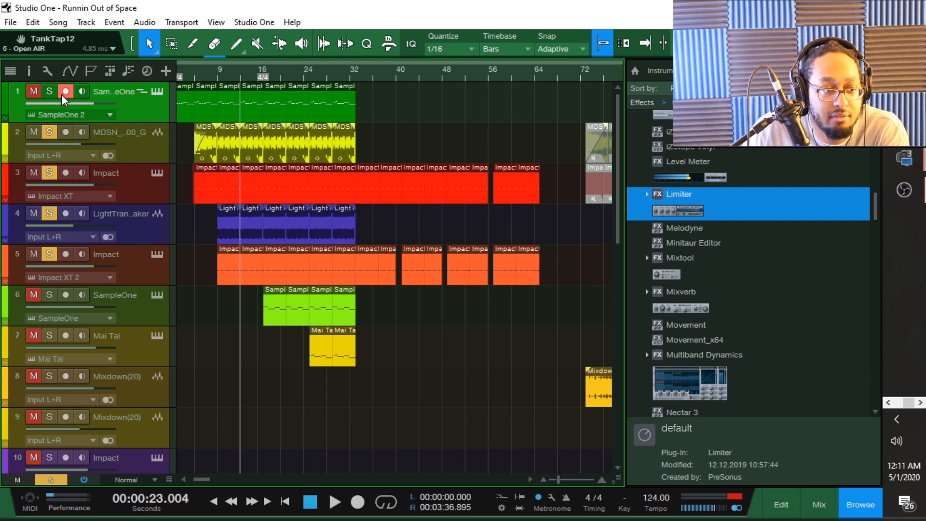
key("space")
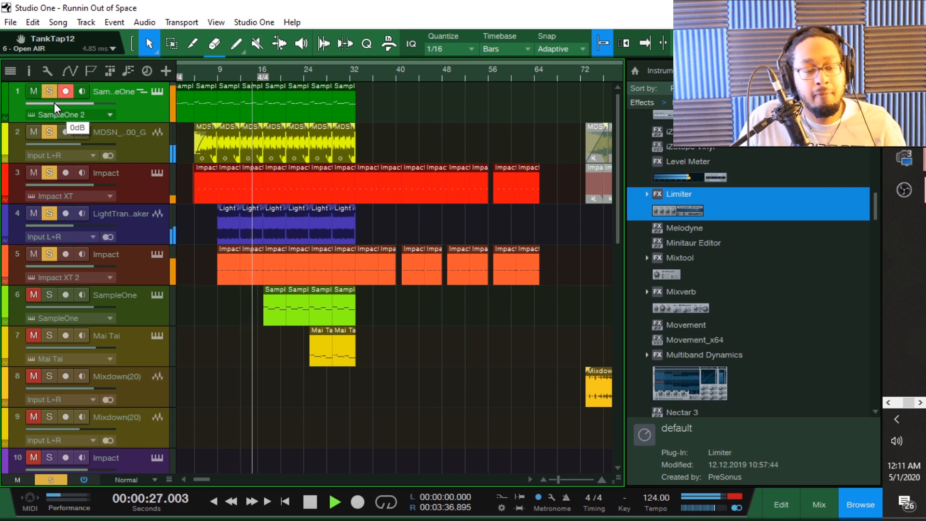
left_click(316, 504)
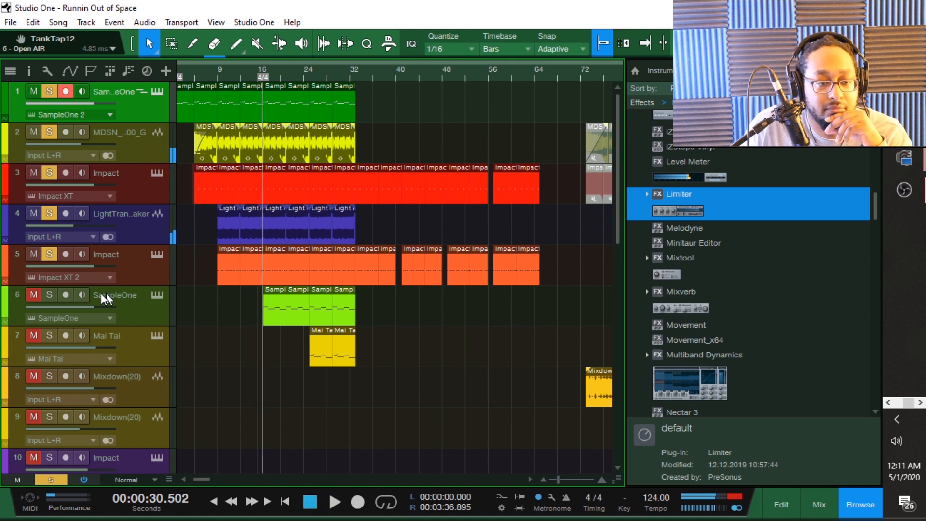
Inspect the Sample One XT instrument of track 6, then play that track soloed together with tracks 1 through 5.
left_click(160, 295)
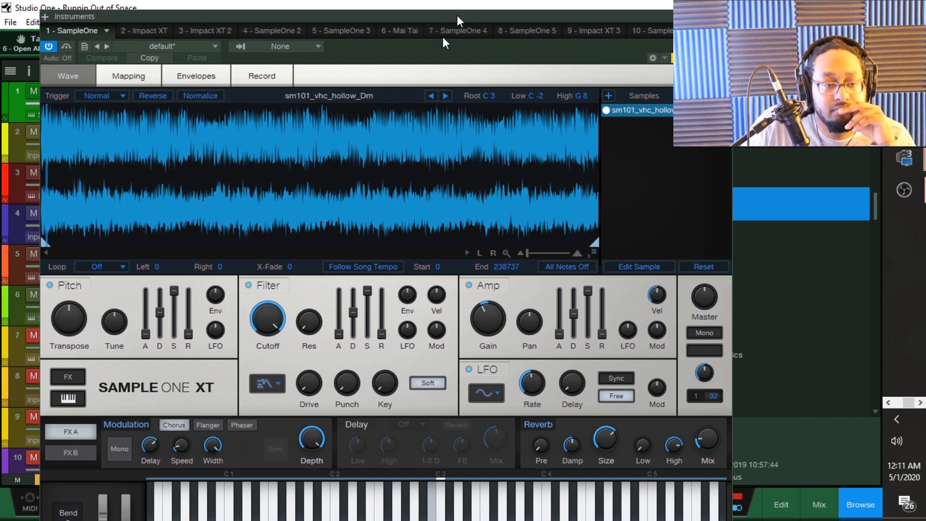
left_click(725, 16)
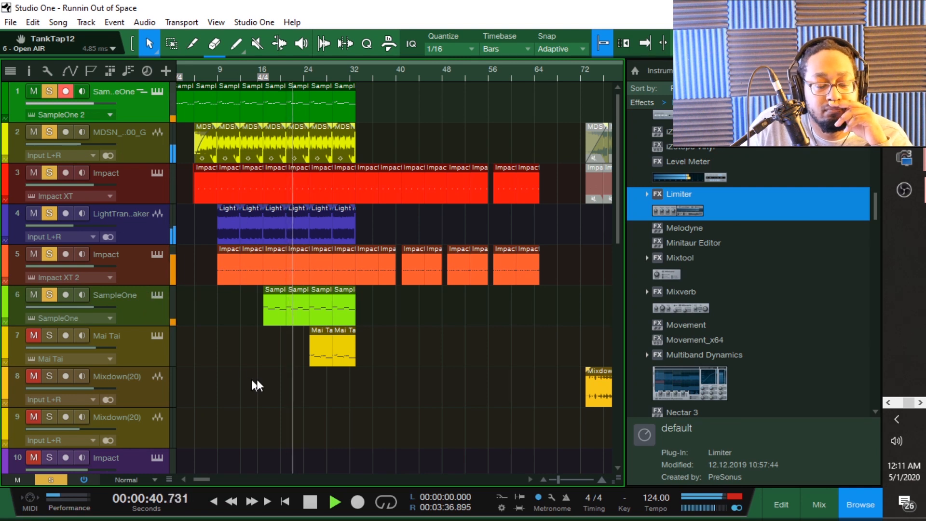
left_click(310, 503)
Examine the Sample One XT instrument of track 6 again, with that track selected, and close its window.
left_click(160, 292)
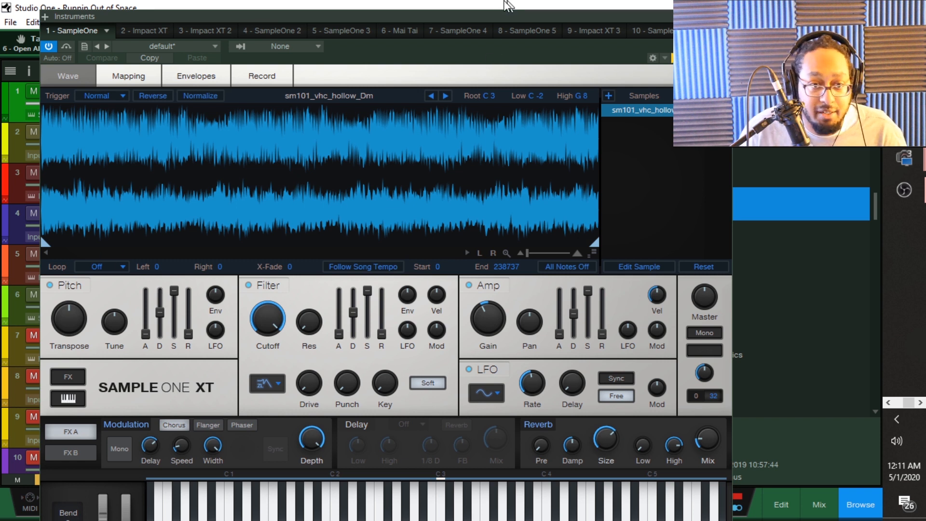
left_click_drag(500, 17, 663, 28)
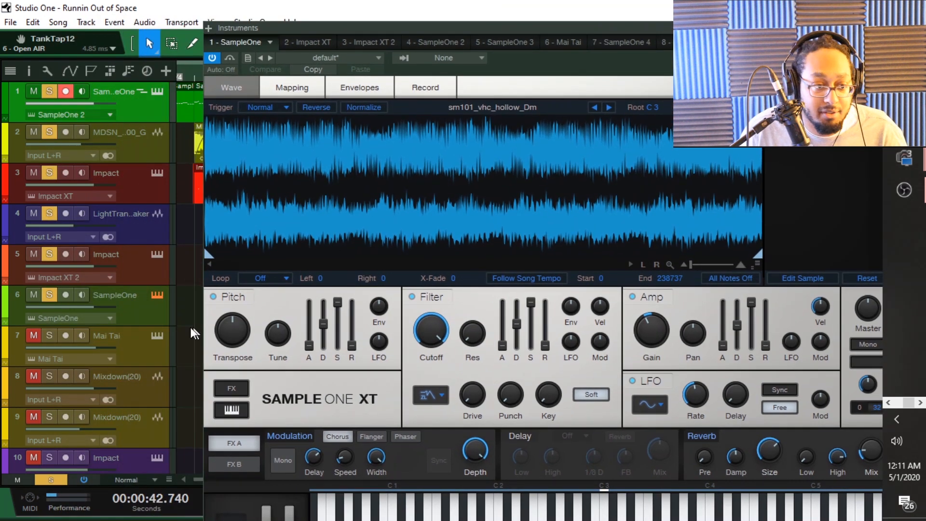
left_click(137, 313)
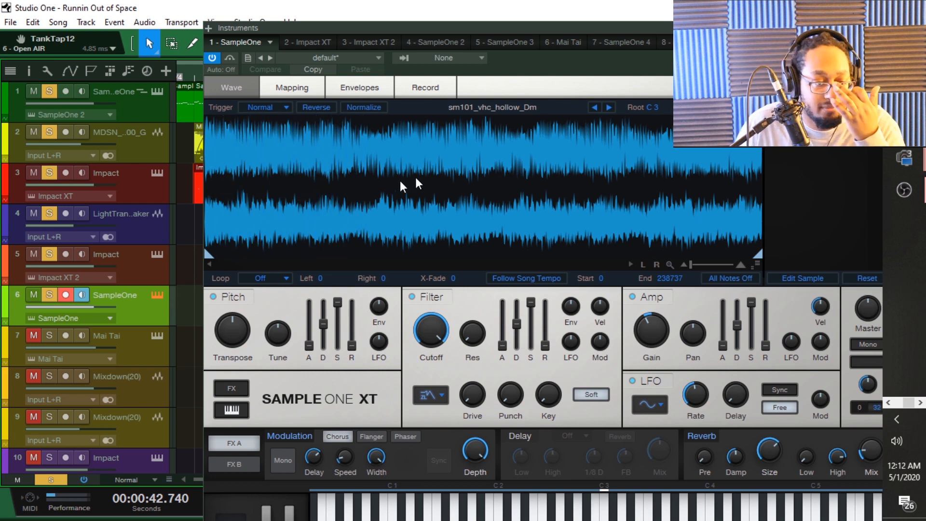
left_click_drag(654, 43, 510, 48)
key("F11")
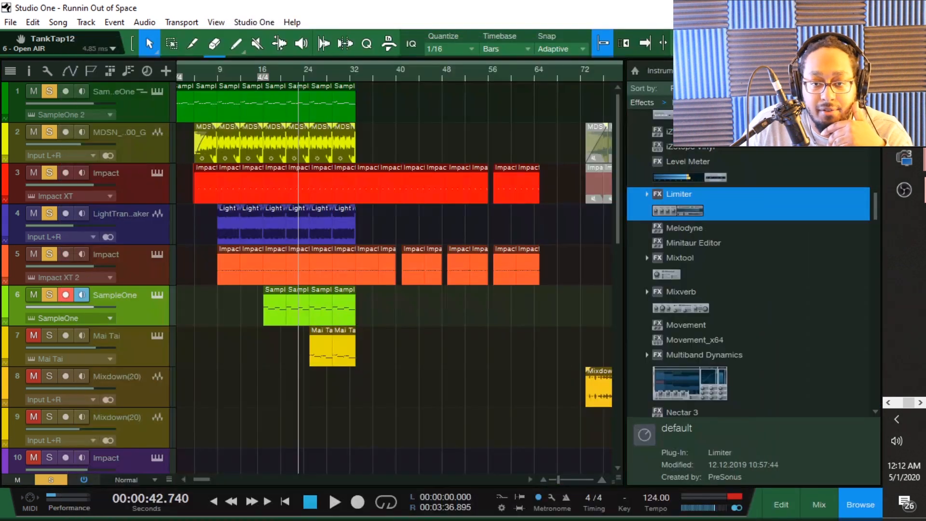
Add the Mai Tai track (track 7) to the soloed tracks 1 through 6 and play them from bar 25.
left_click(312, 74)
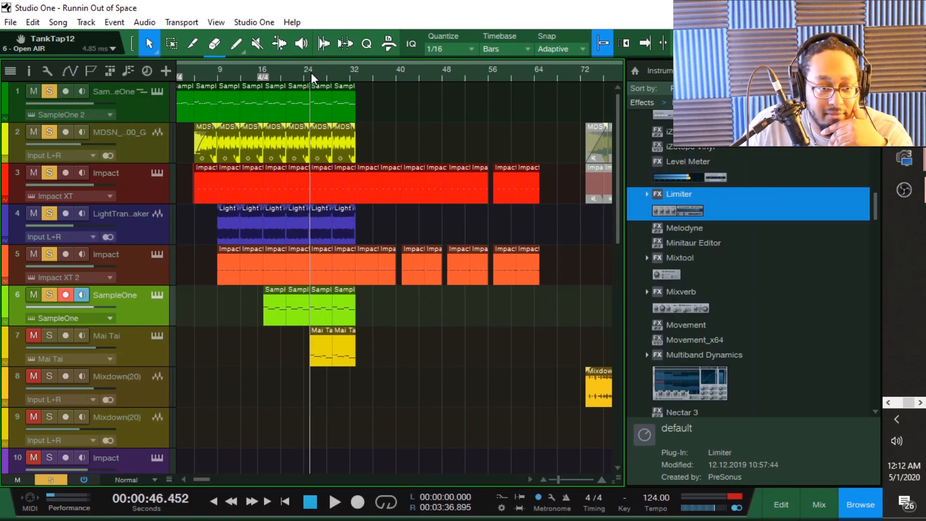
left_click(51, 293)
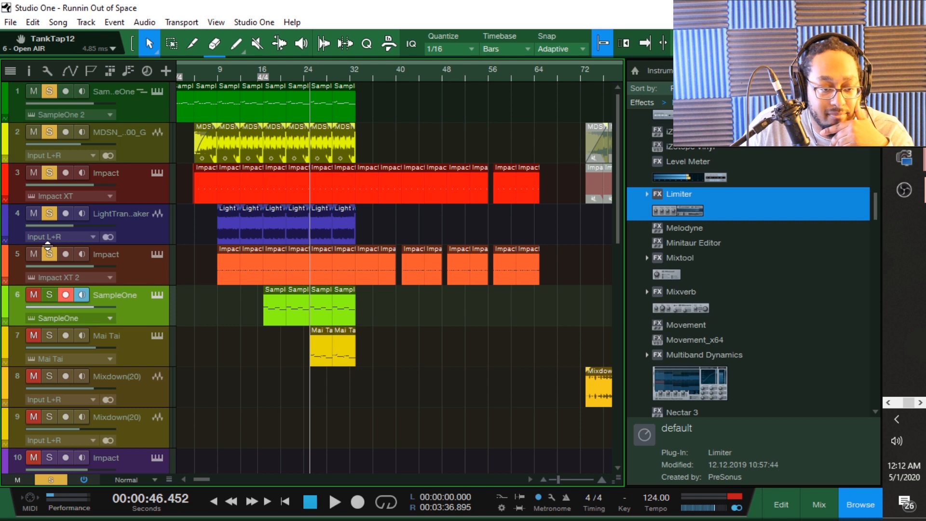
left_click(48, 295)
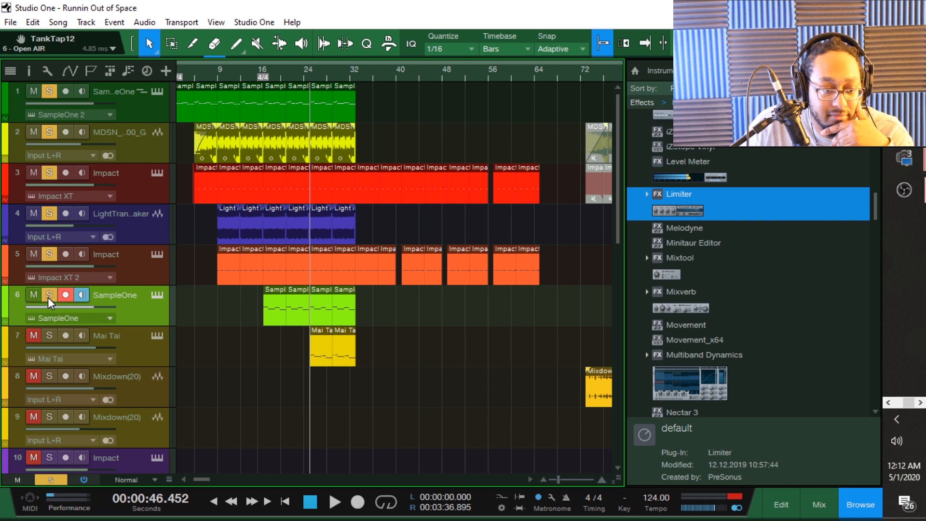
left_click(50, 335)
left_click(143, 360)
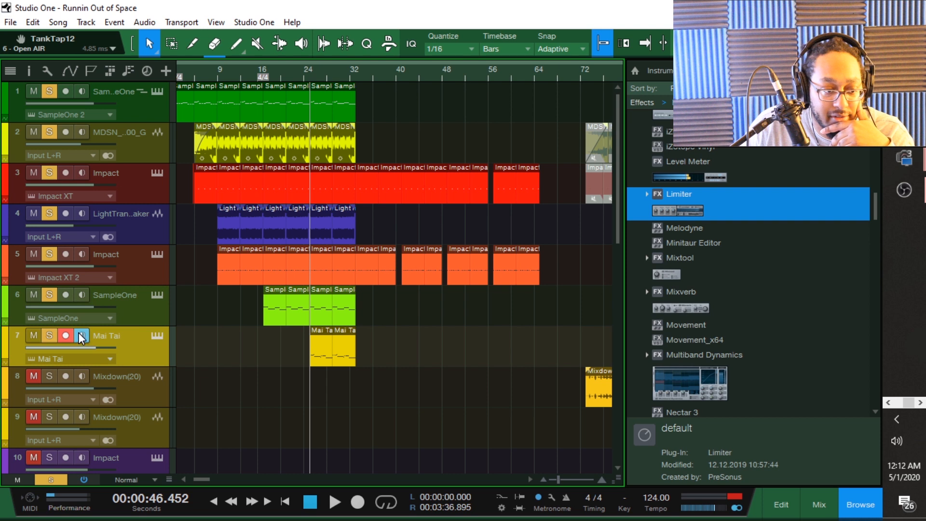
left_click(333, 503)
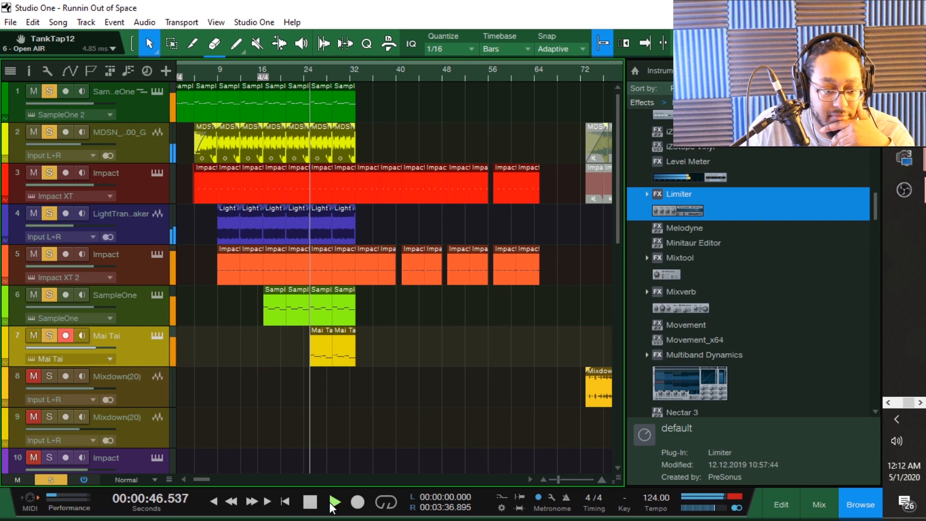
Remove the solo from tracks 1 through 6 during playback so only the Mai Tai track stays soloed.
left_click(49, 295)
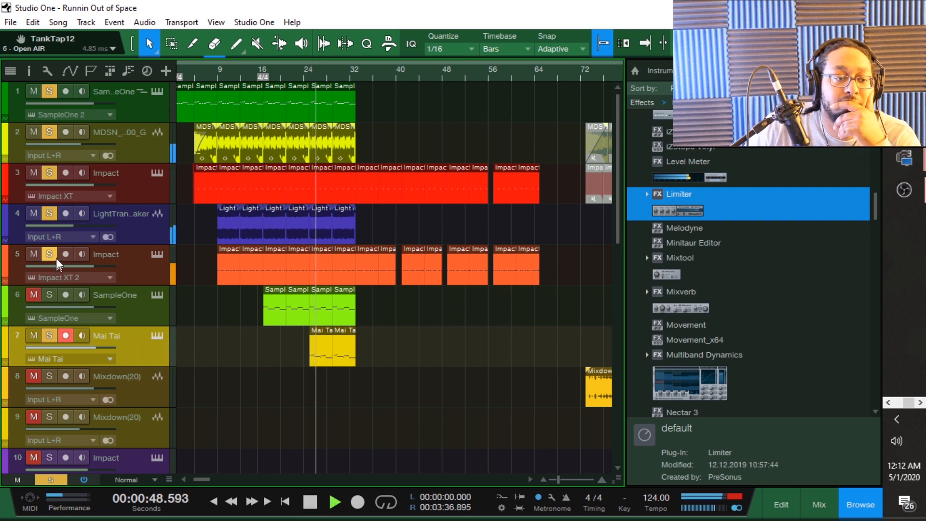
left_click(52, 256)
left_click(50, 213)
left_click(48, 173)
left_click(48, 132)
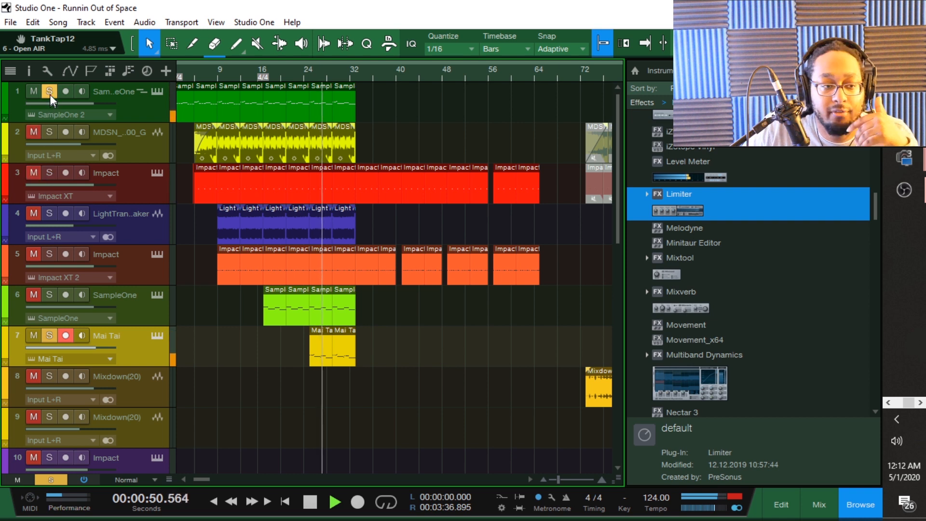
left_click(49, 92)
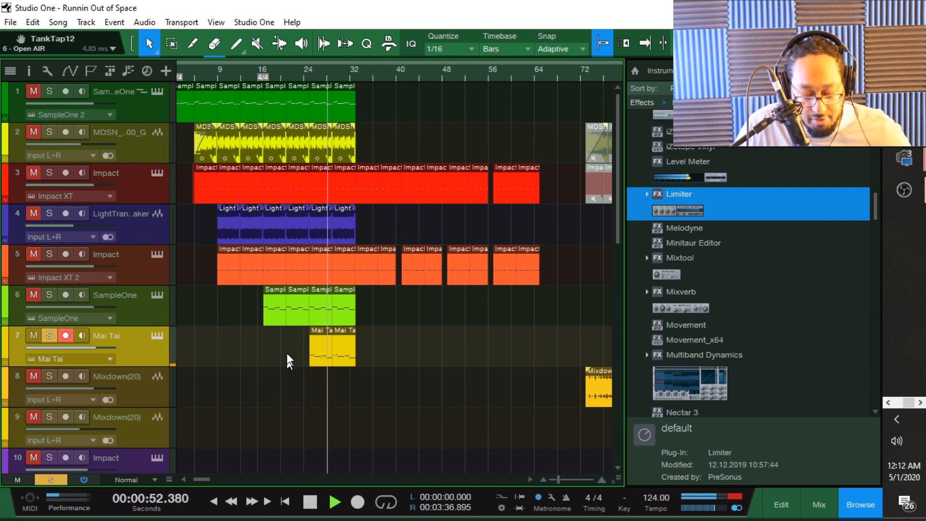
Replay the soloed Mai Tai track from bar 25 and stop it.
key("space")
left_click(311, 81)
key("space")
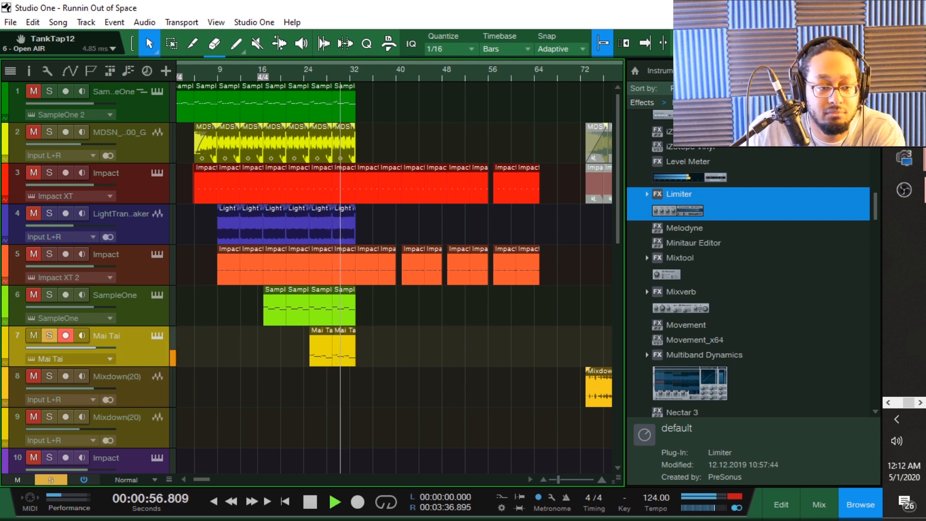
left_click(312, 503)
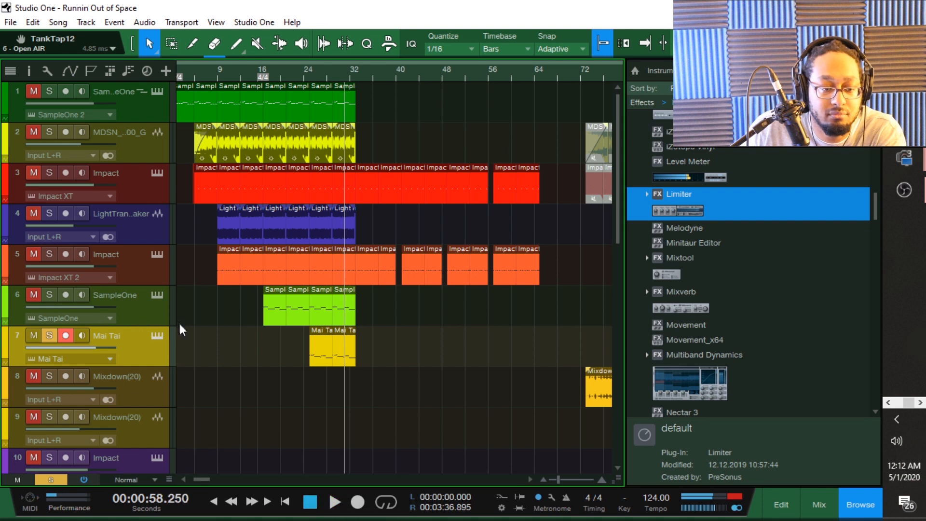
Inspect the Mai Tai instrument on track 7 and its preset list, close it, and select the track.
left_click(157, 335)
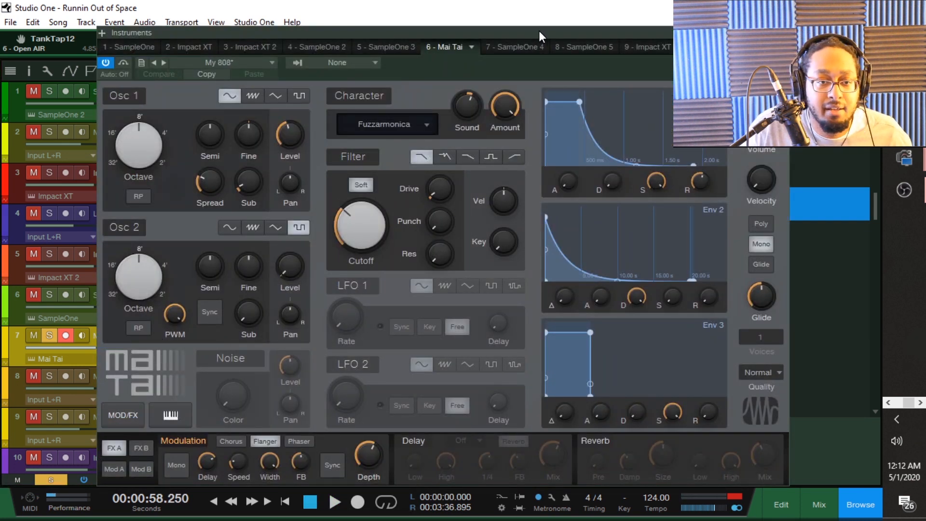
left_click_drag(534, 31, 531, 20)
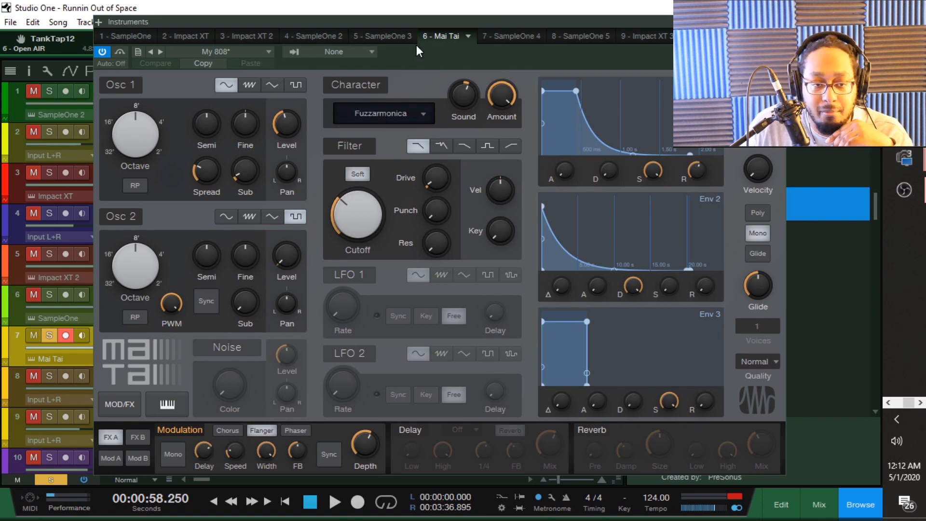
left_click(273, 51)
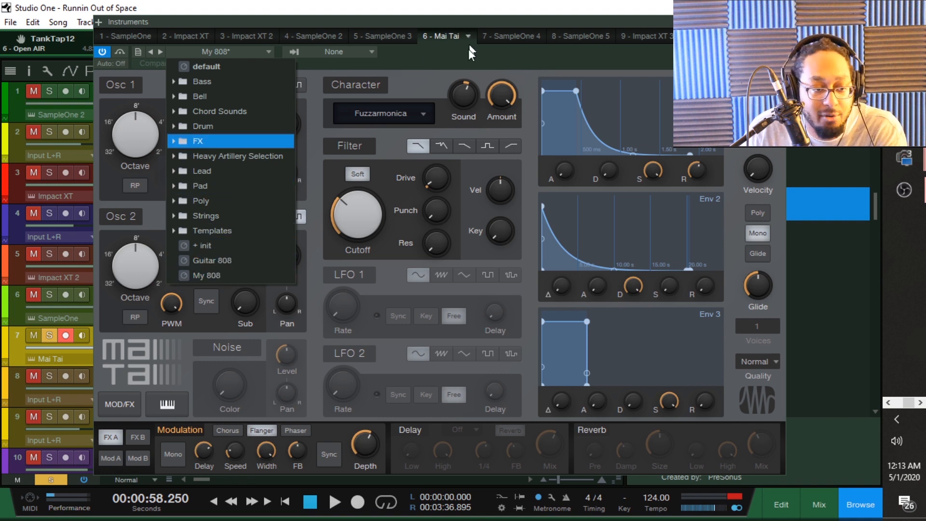
left_click(483, 22)
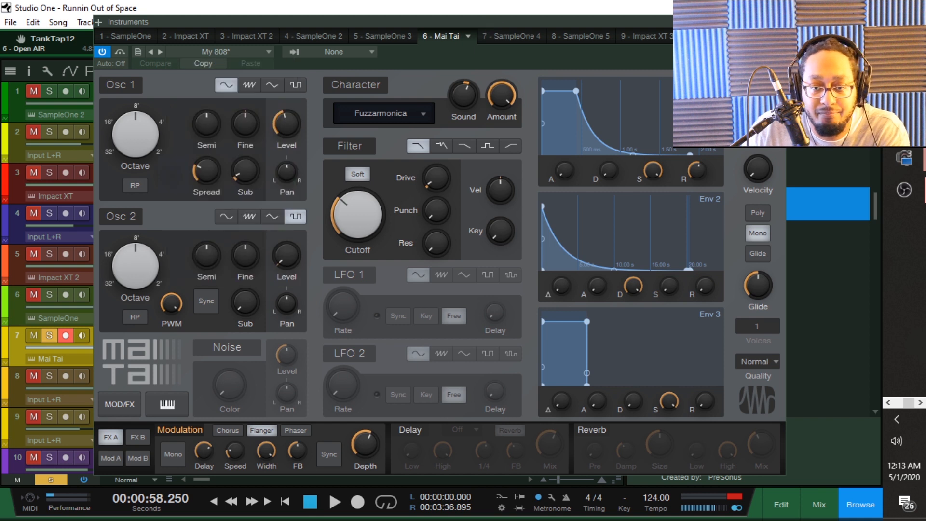
left_click(778, 22)
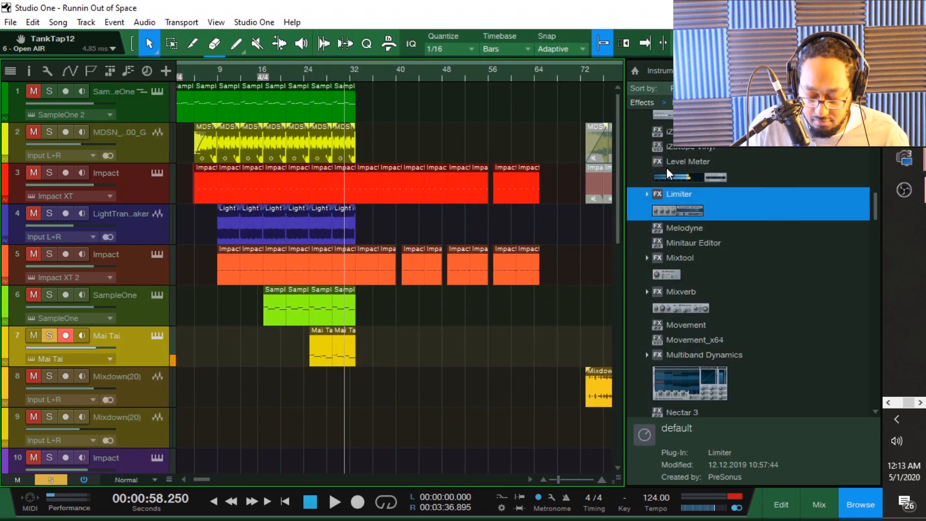
left_click(150, 343)
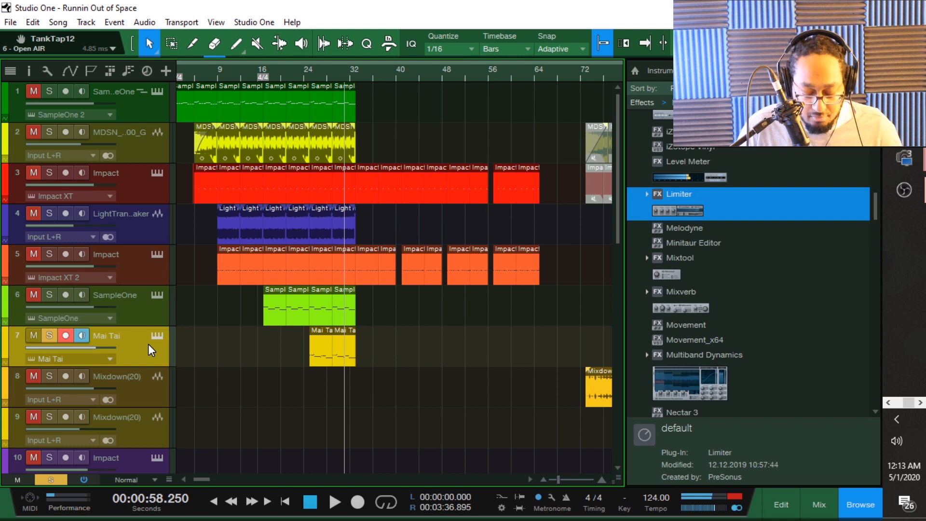
Clear the Mai Tai solo and play the full arrangement from bar 25 into the section where tracks 13 and 14 start.
left_click(54, 334)
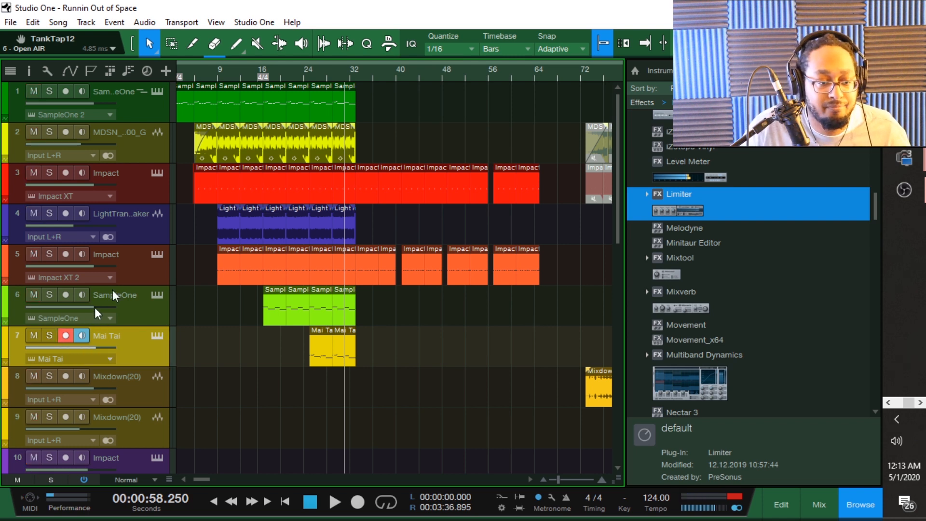
left_click(304, 72)
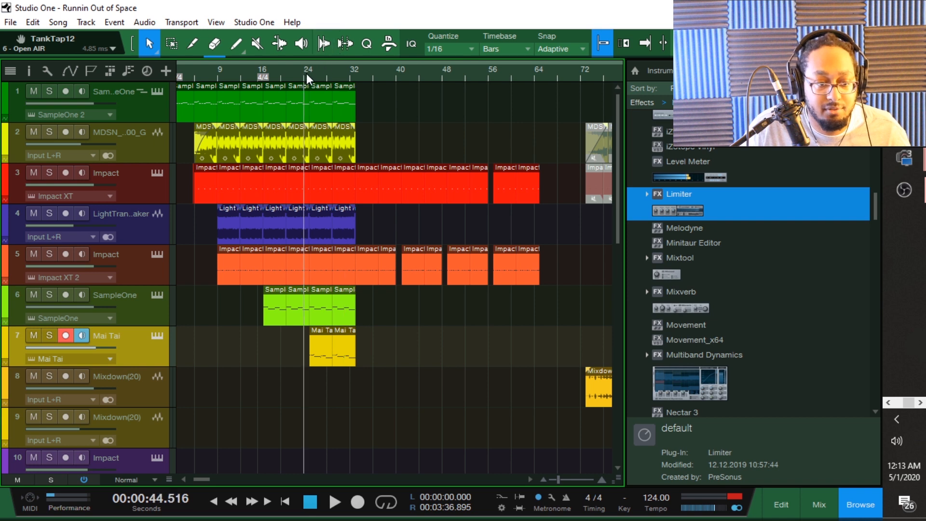
left_click(310, 72)
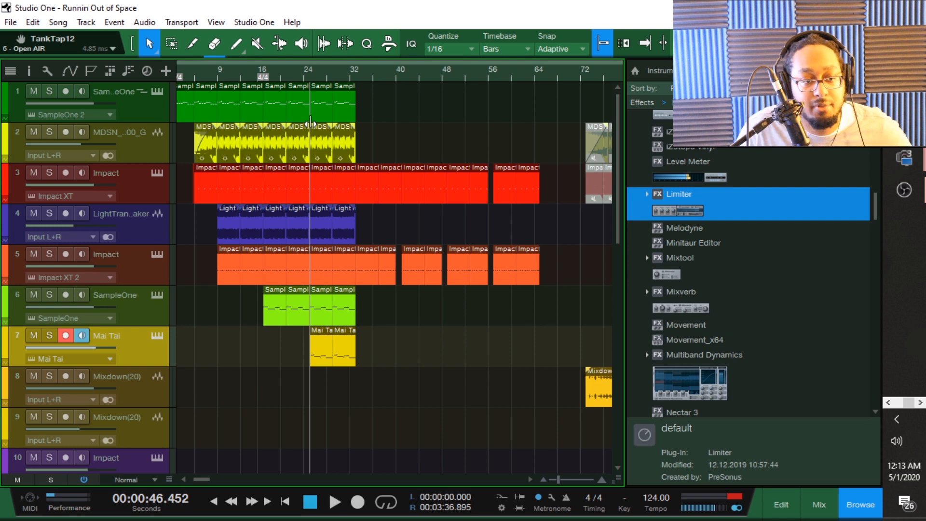
key("space")
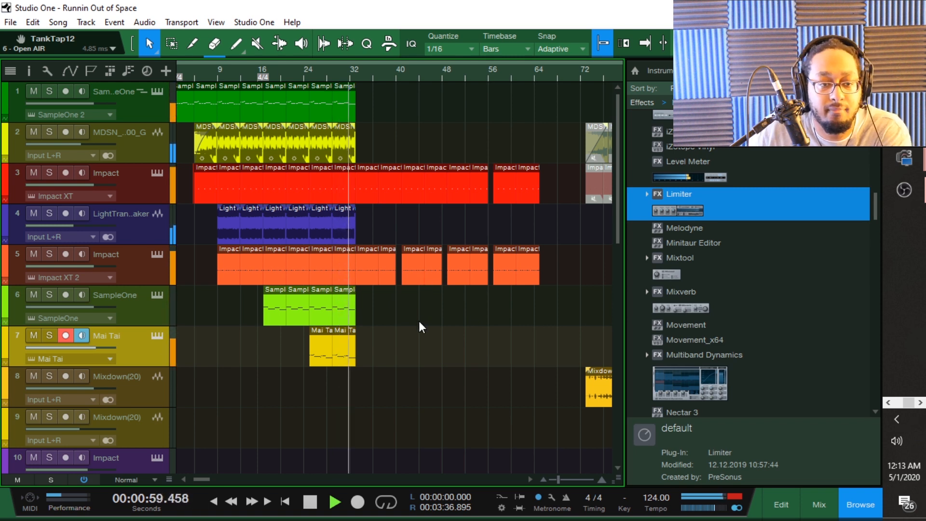
scroll(419, 322, "down", 1)
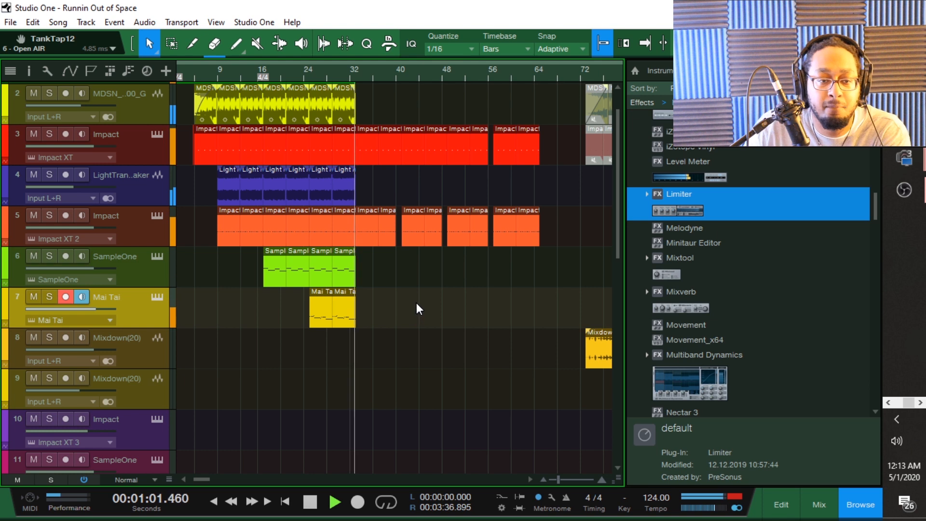
scroll(416, 303, "down", 5)
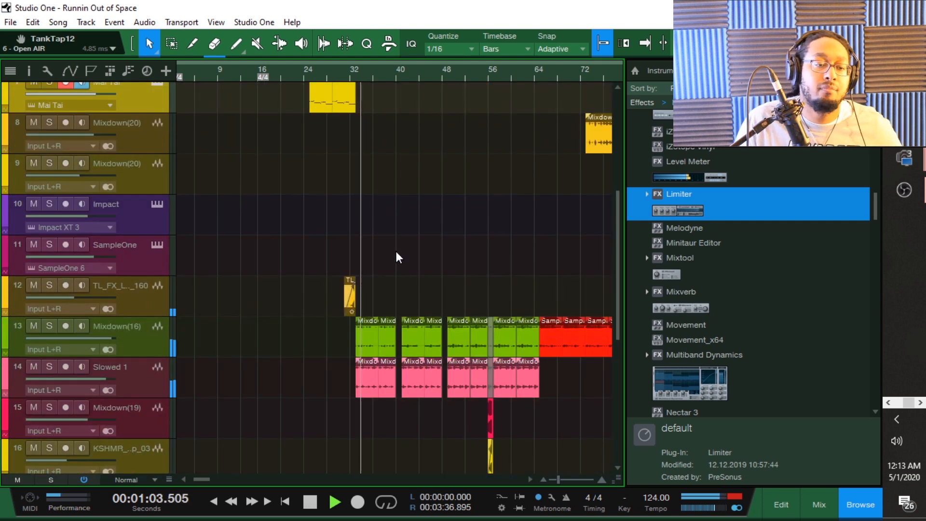
scroll(395, 249, "down", 1)
scroll(404, 236, "down", 1)
key("space")
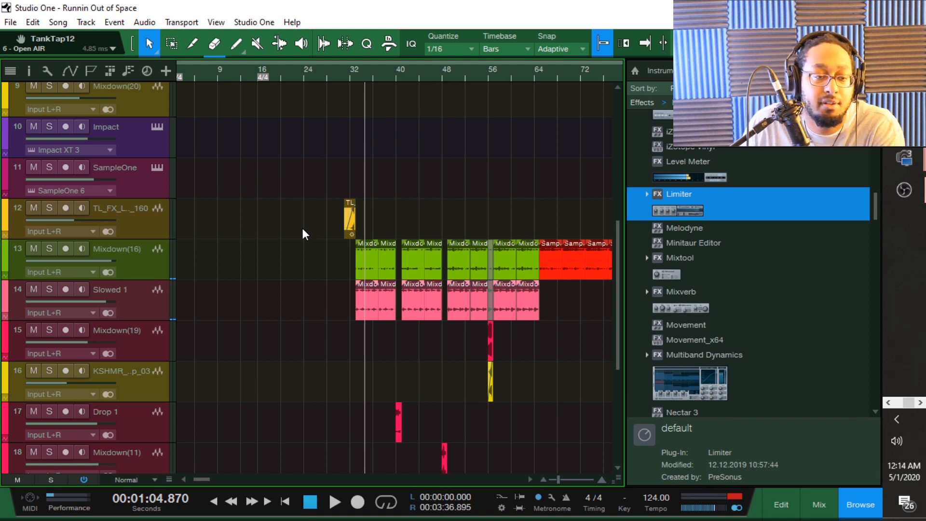
Solo only the TL_FX audio track (track 12) and play it from bar 31.
scroll(303, 231, "up", 2)
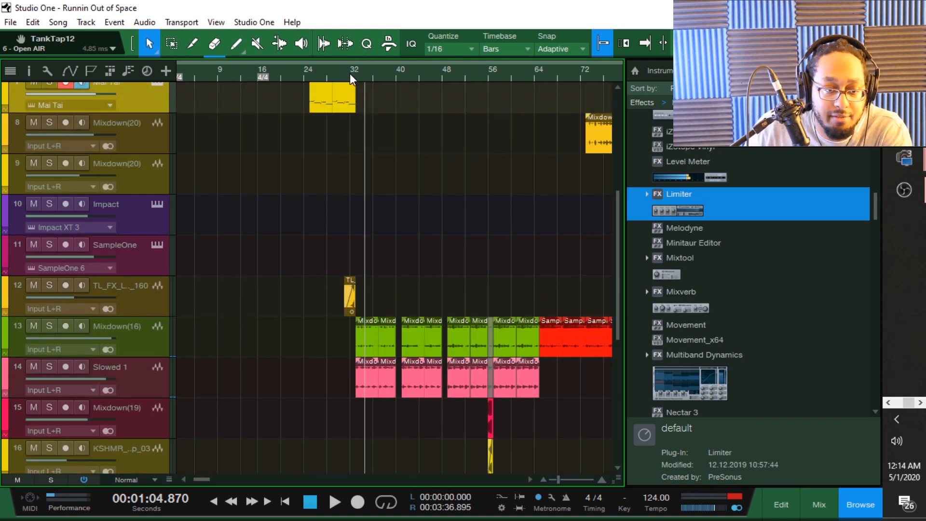
left_click_drag(349, 73, 351, 95)
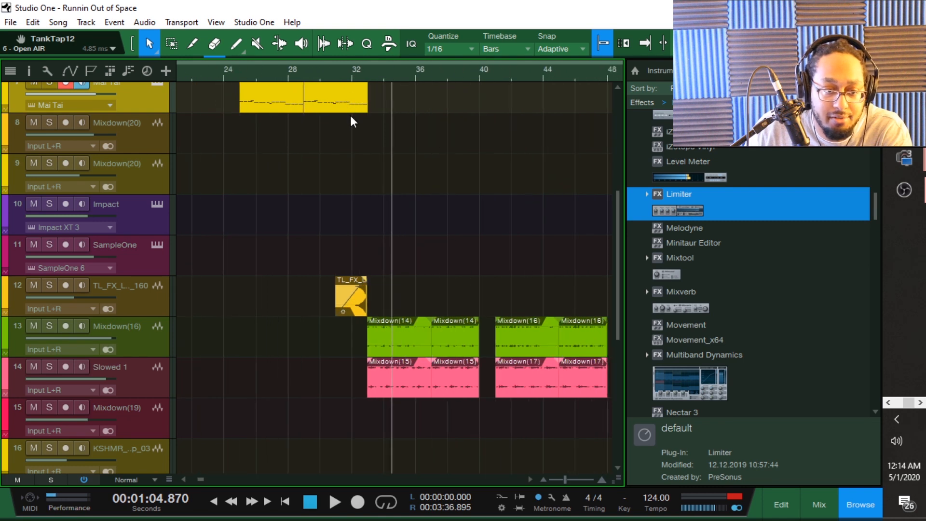
left_click(340, 77)
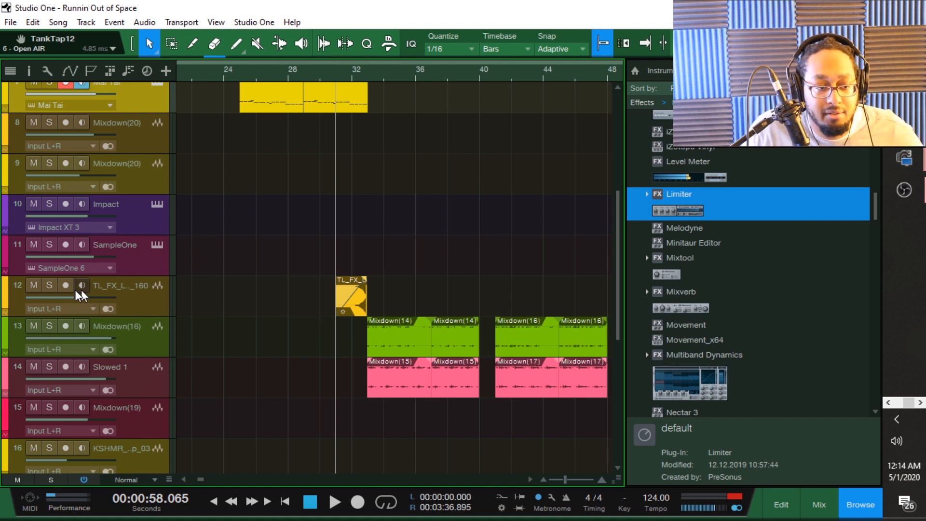
left_click(50, 285)
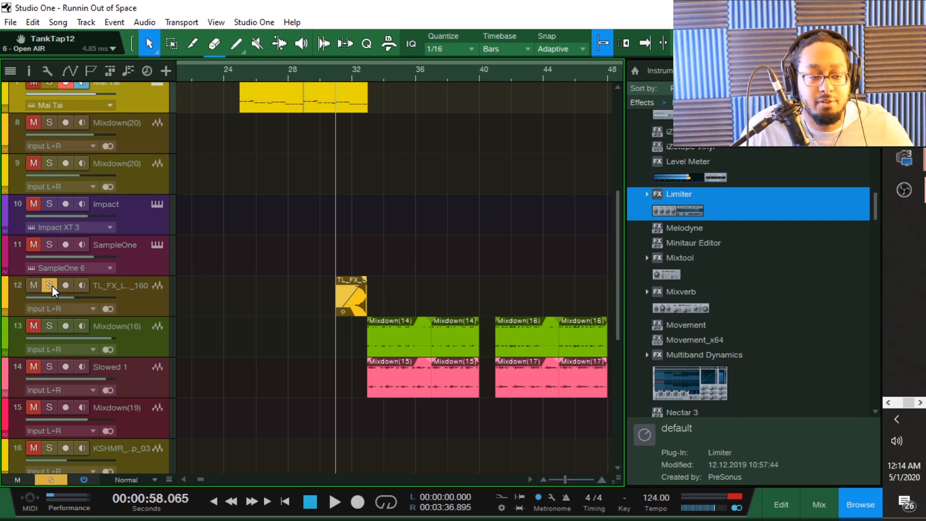
scroll(297, 300, "down", 1)
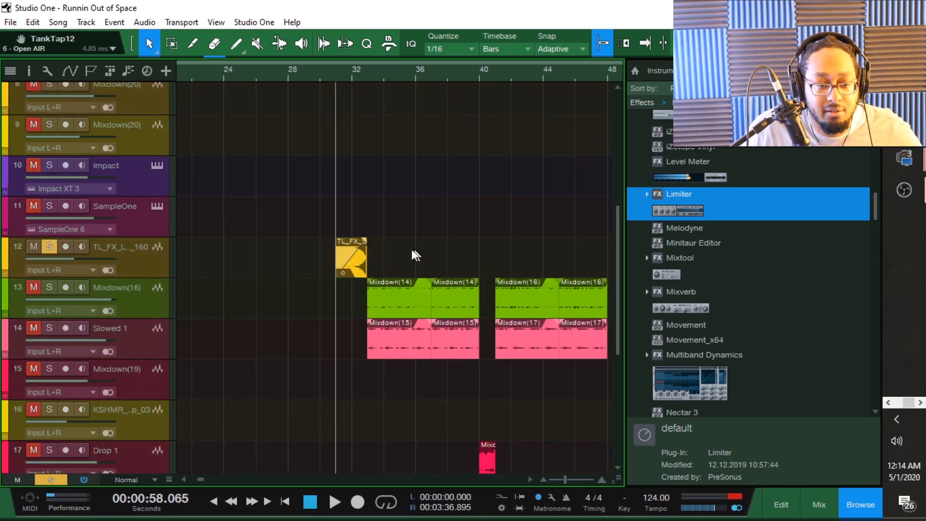
key("space")
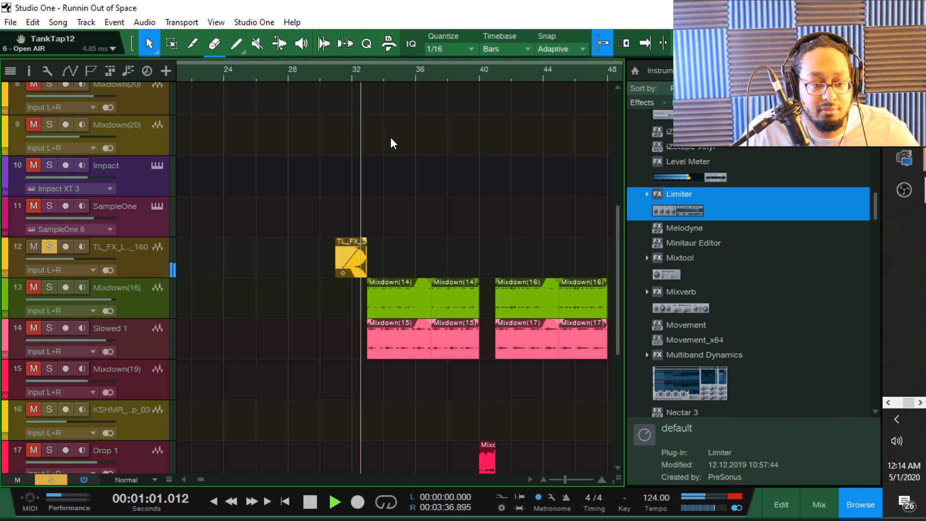
Play the soloed TL_FX clip on track 12 through its end and stop playback.
left_click(353, 81)
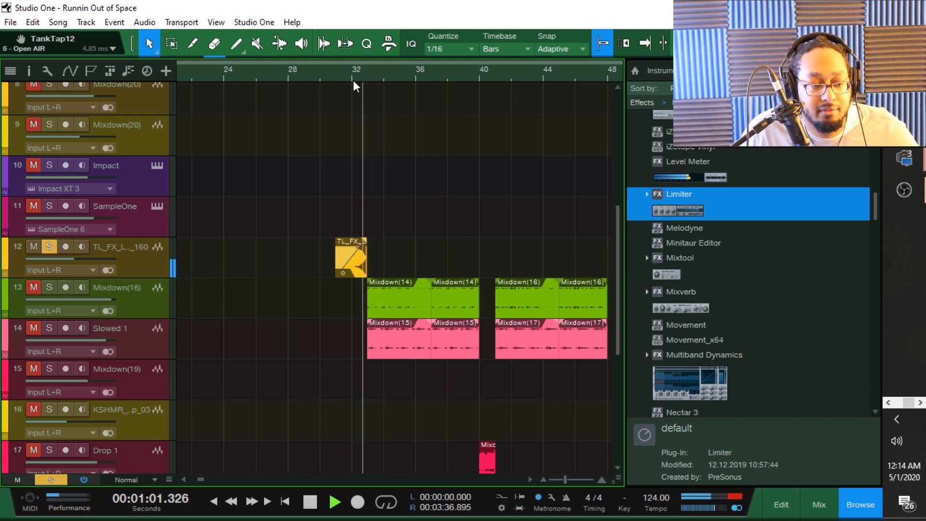
key("space")
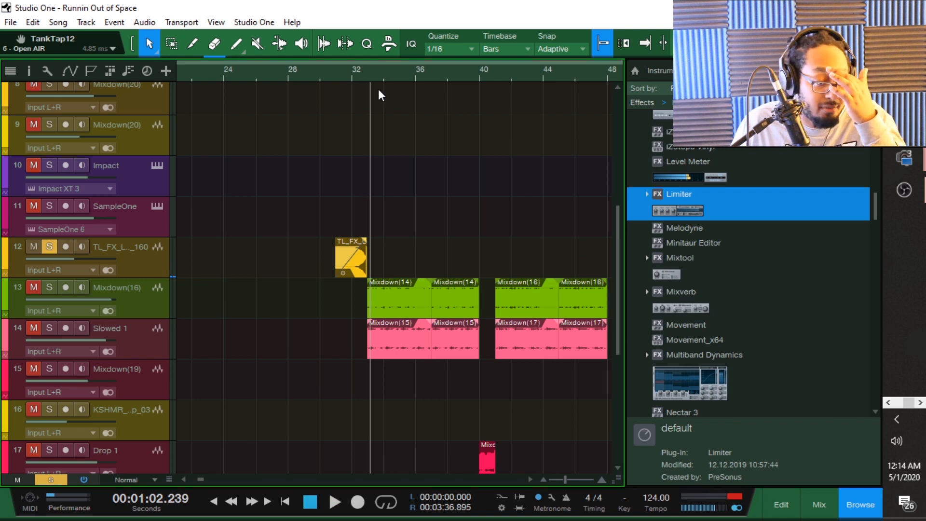
Solo tracks 13 and 14 along with Impact tracks 5 and 3, and play them from bar 33.
left_click(370, 76)
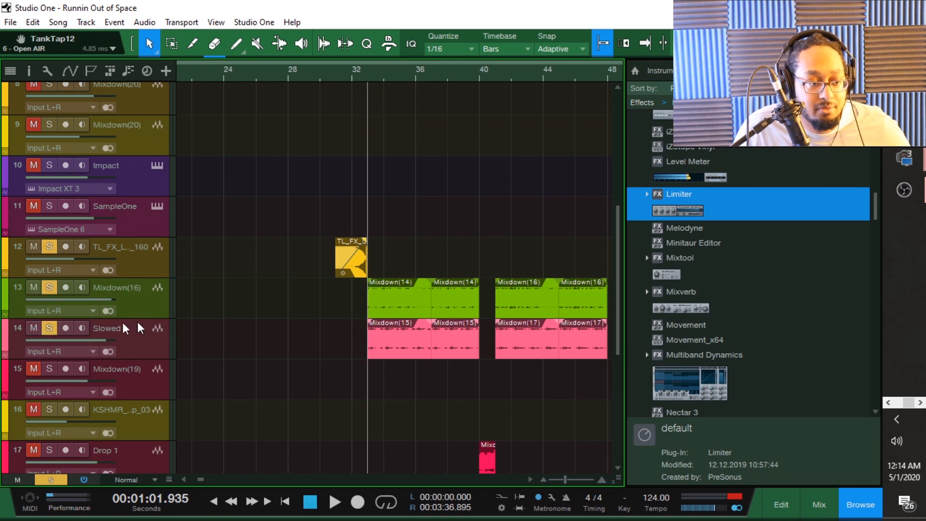
scroll(346, 328, "up", 6)
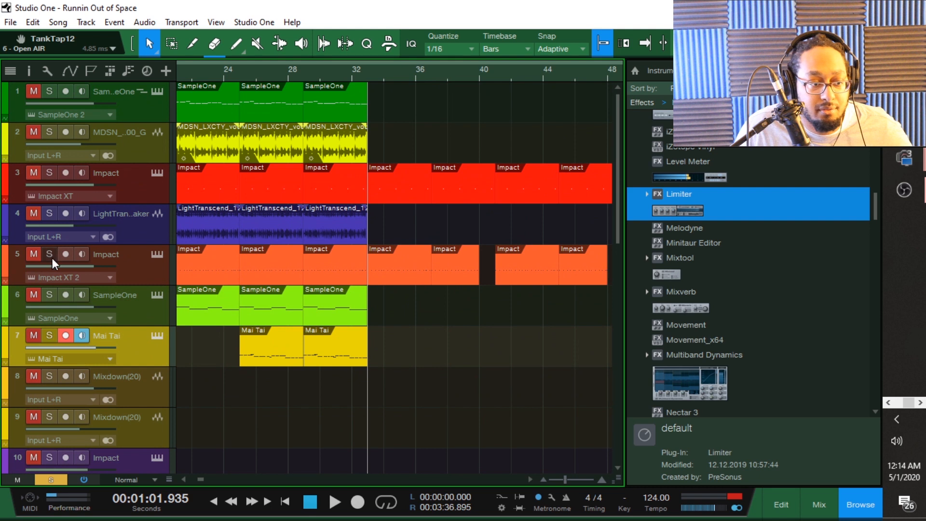
left_click(49, 254)
key("space")
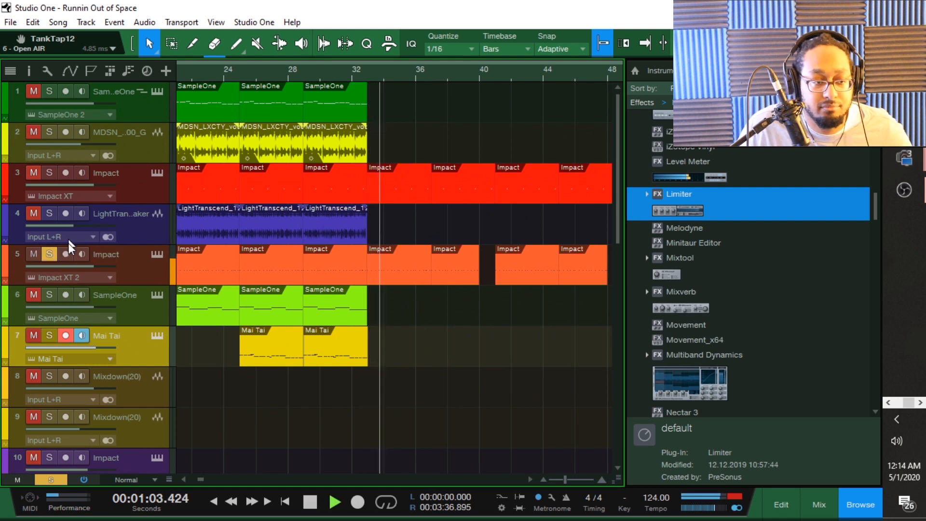
left_click(49, 173)
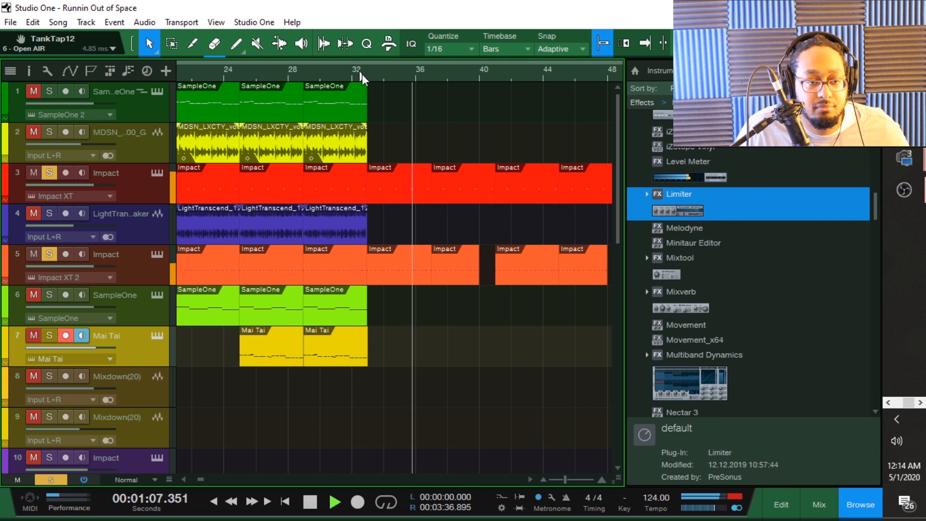
scroll(366, 334, "down", 8)
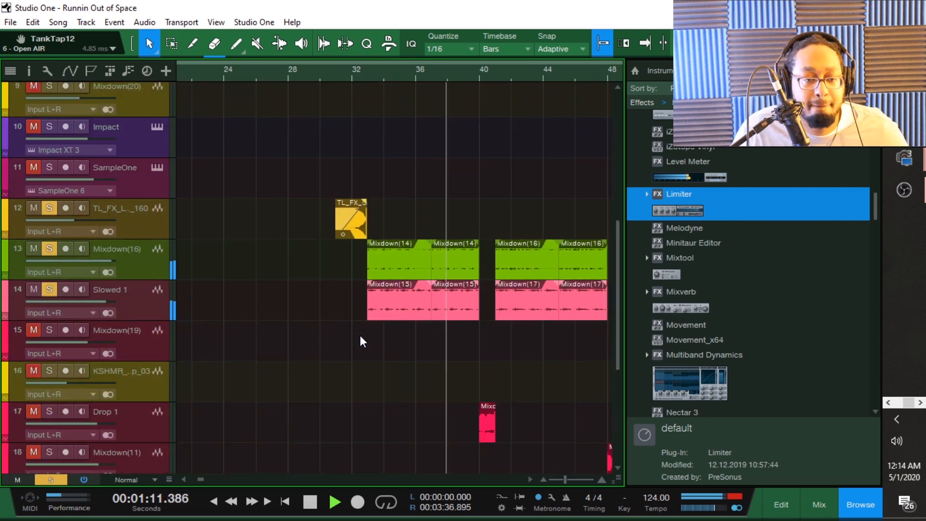
key("space")
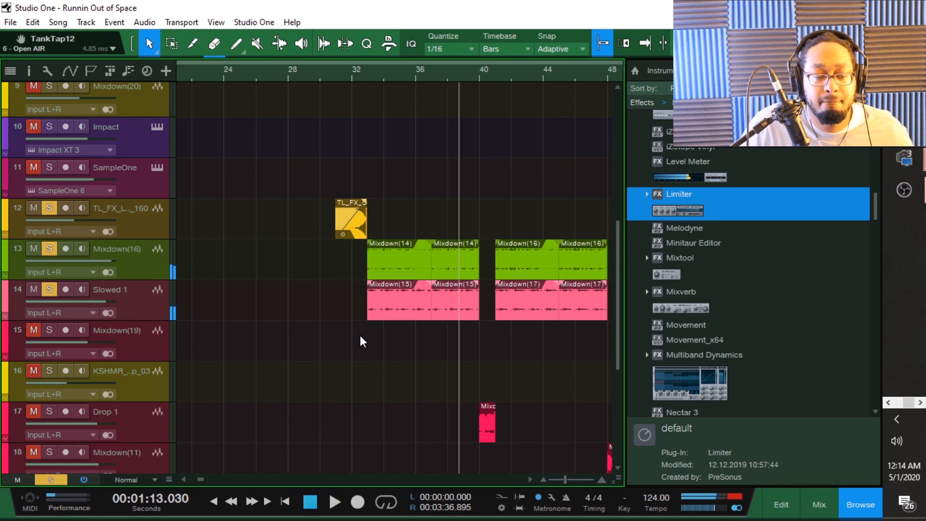
Clear the solos on every track except Mixdown(16) on track 13 and play it alone from bar 33.
scroll(346, 339, "up", 6)
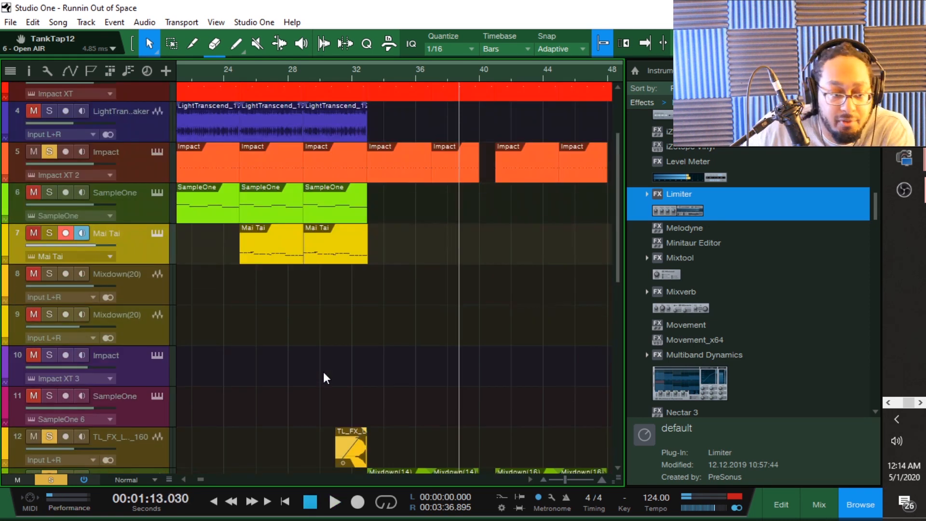
scroll(324, 373, "up", 3)
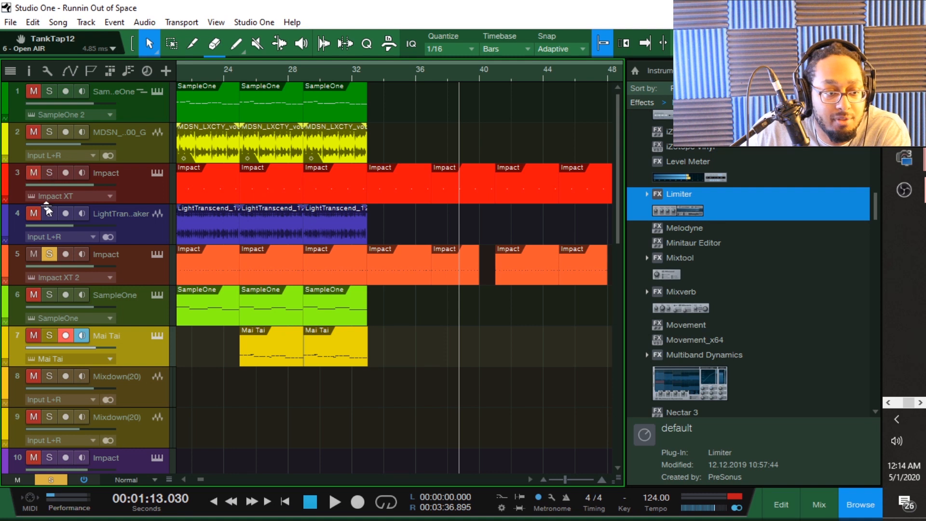
scroll(353, 381, "down", 9)
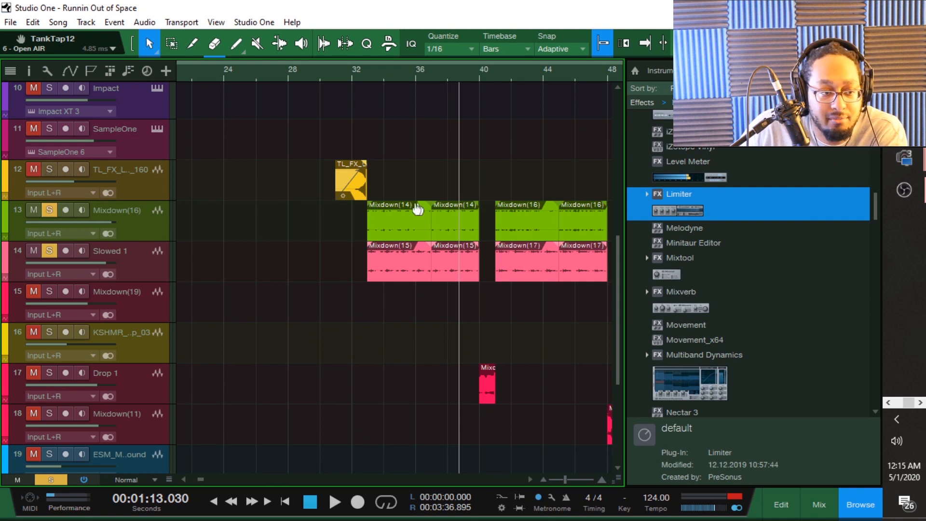
left_click(376, 76)
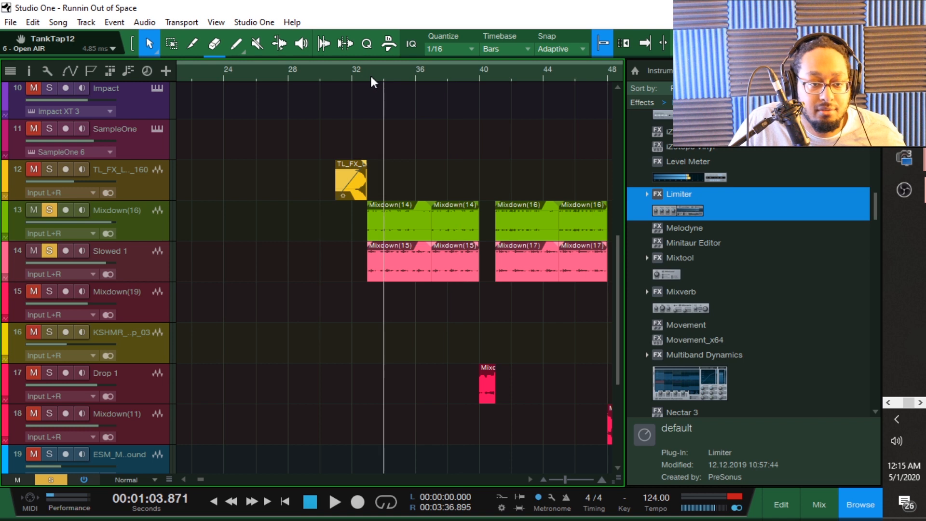
left_click(369, 74)
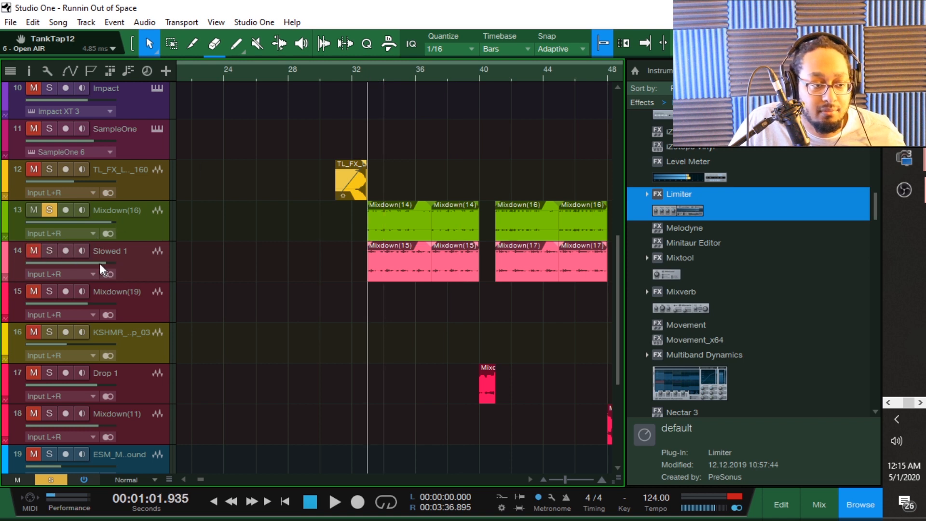
key("space")
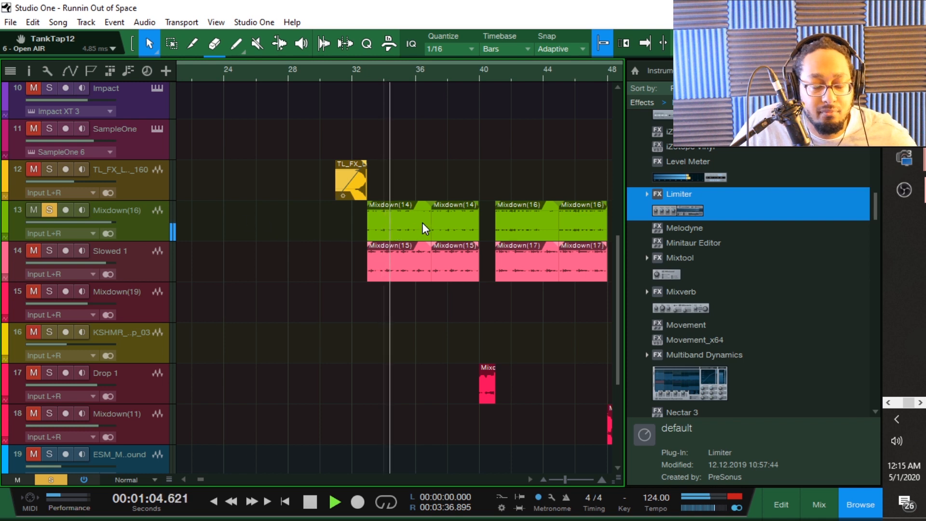
key("space")
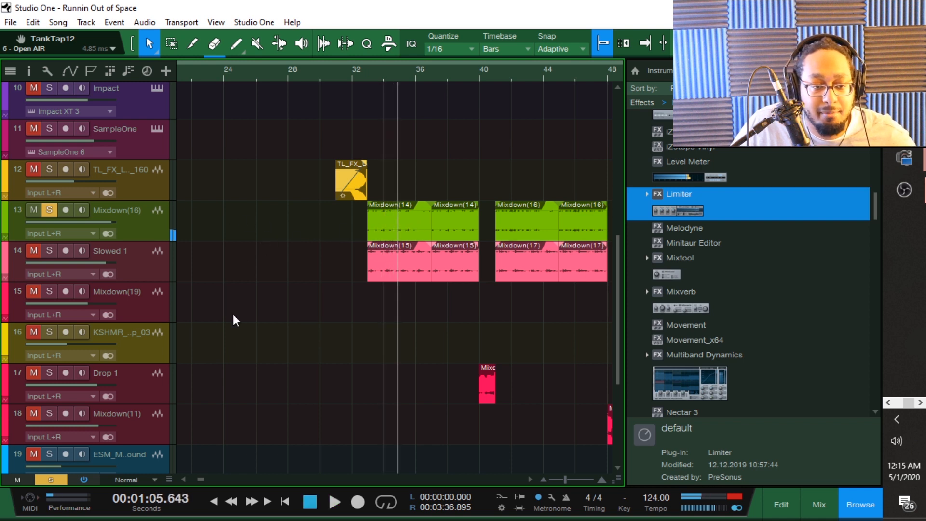
Solo only the SampleOne melody on track 1 and play it from bar 29 up to bar 33.
scroll(256, 230, "up", 3)
scroll(257, 230, "up", 6)
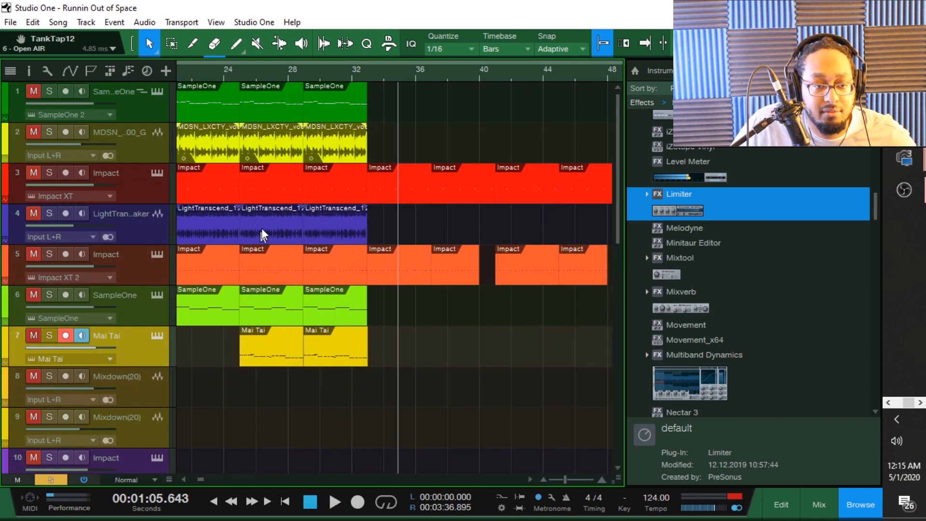
scroll(271, 413, "down", 7)
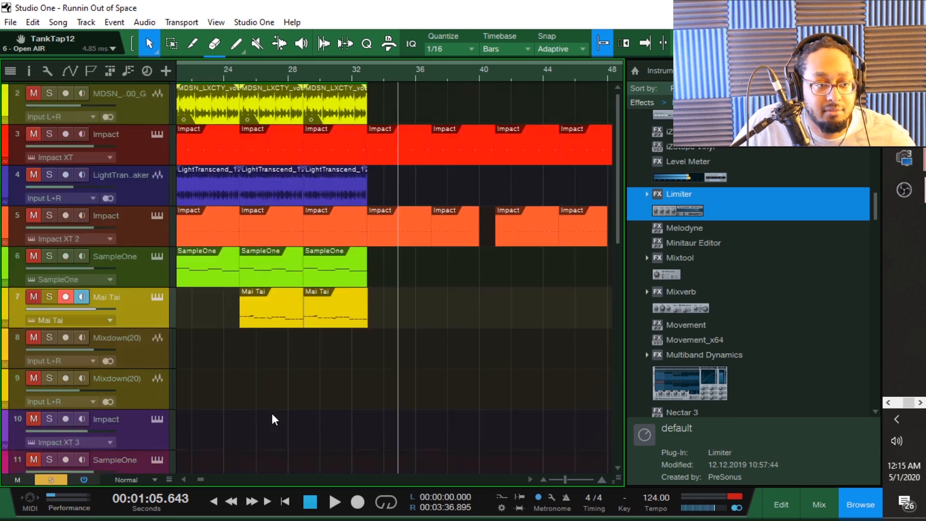
scroll(279, 345, "up", 7)
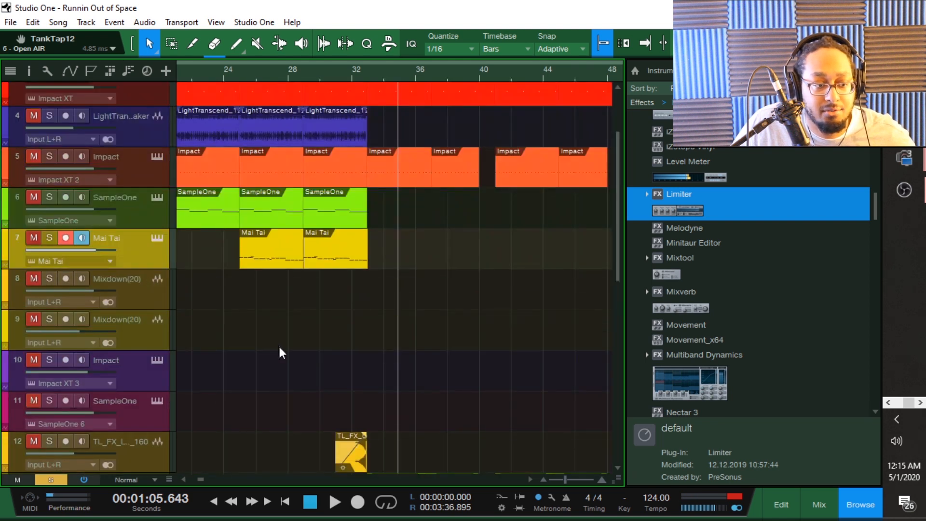
left_click(306, 74)
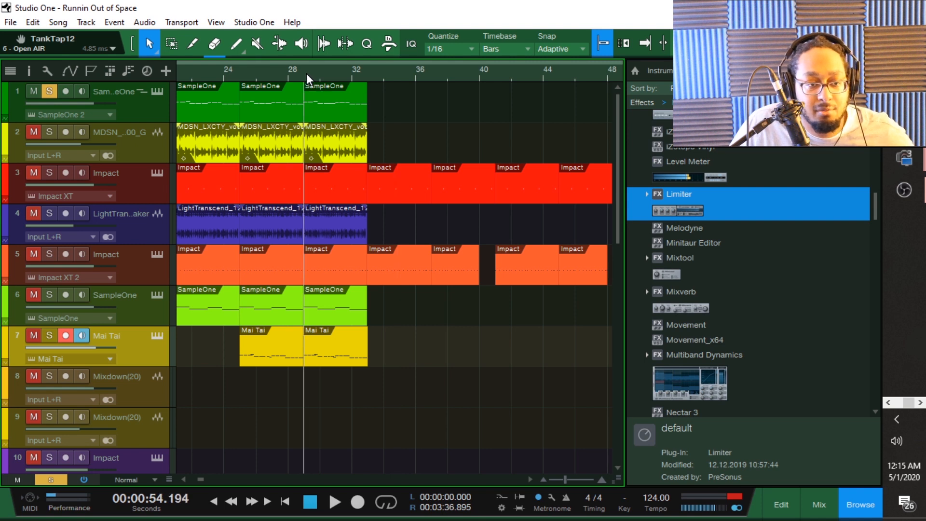
key("space")
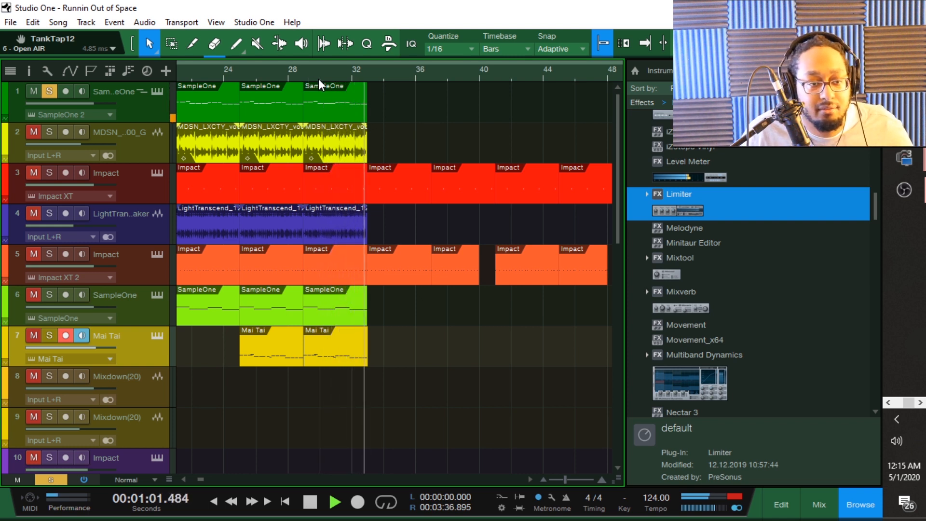
key("space")
Clear the track 1 solo, then solo Mixdown(16) on track 13 and play it briefly from bar 33 for comparison.
scroll(521, 281, "down", 2)
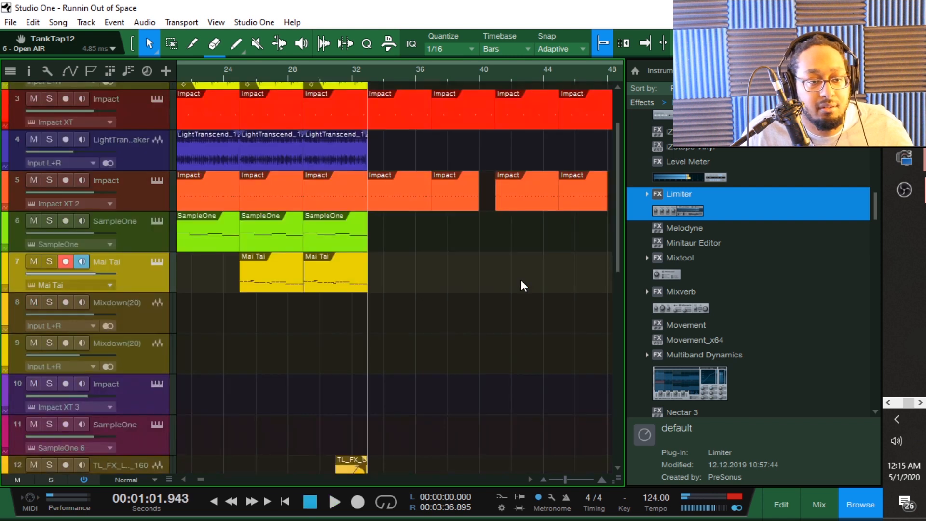
scroll(521, 286, "down", 7)
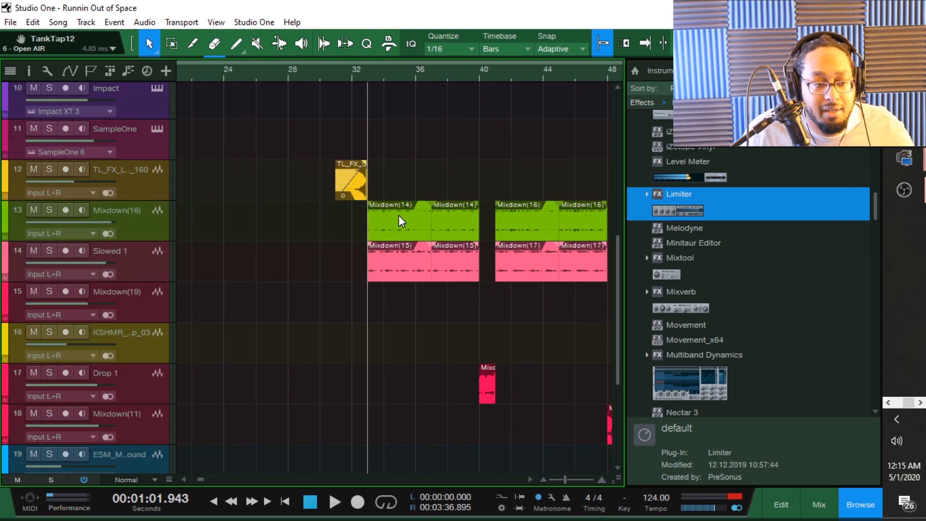
left_click(49, 209)
key("space")
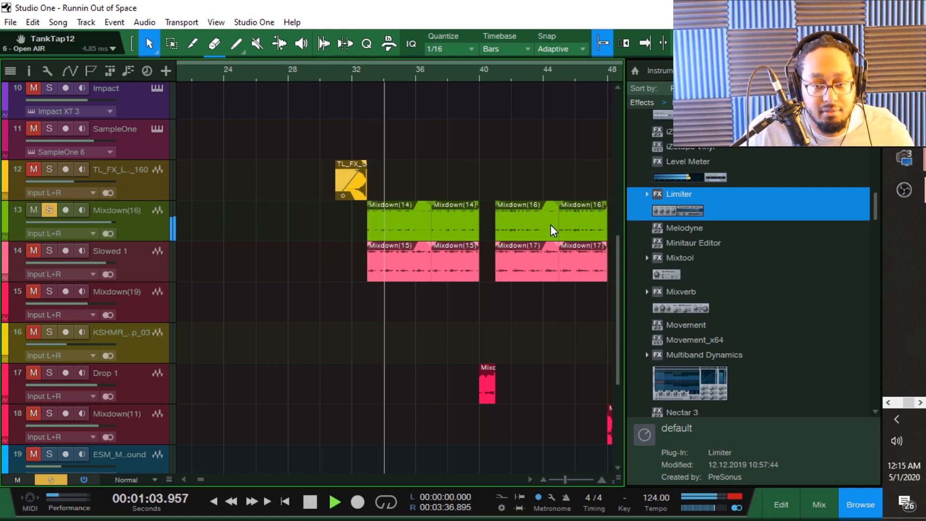
key("space")
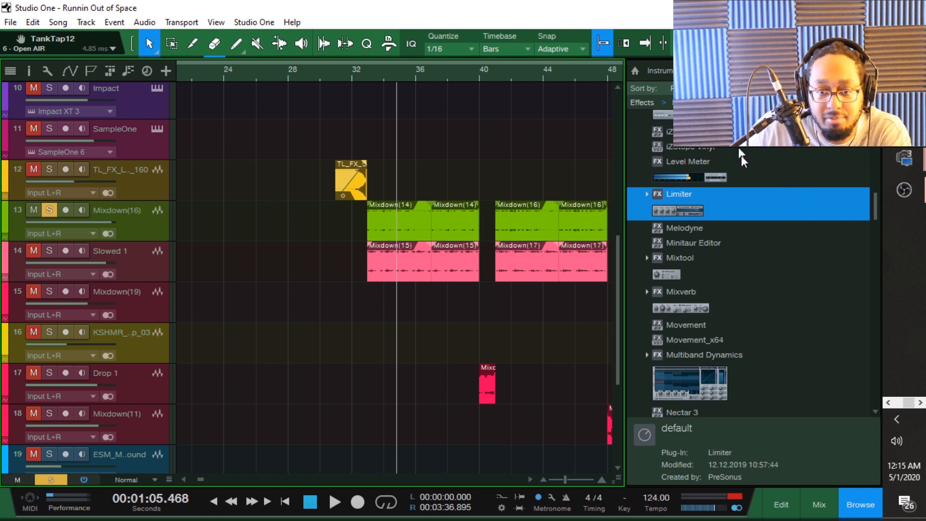
Return to the soloed track 1, set the playhead to bar 25, and move its HalfTime insert window into full view.
scroll(722, 211, "up", 4)
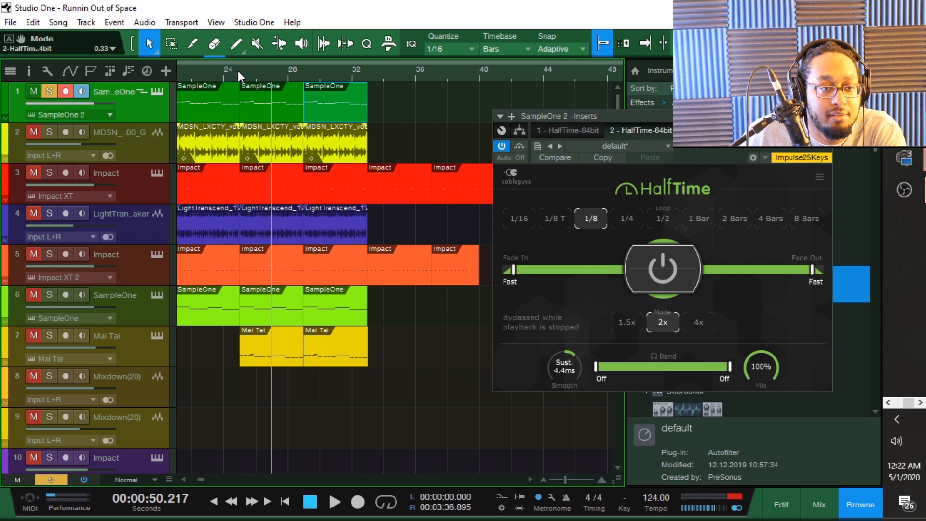
left_click(239, 70)
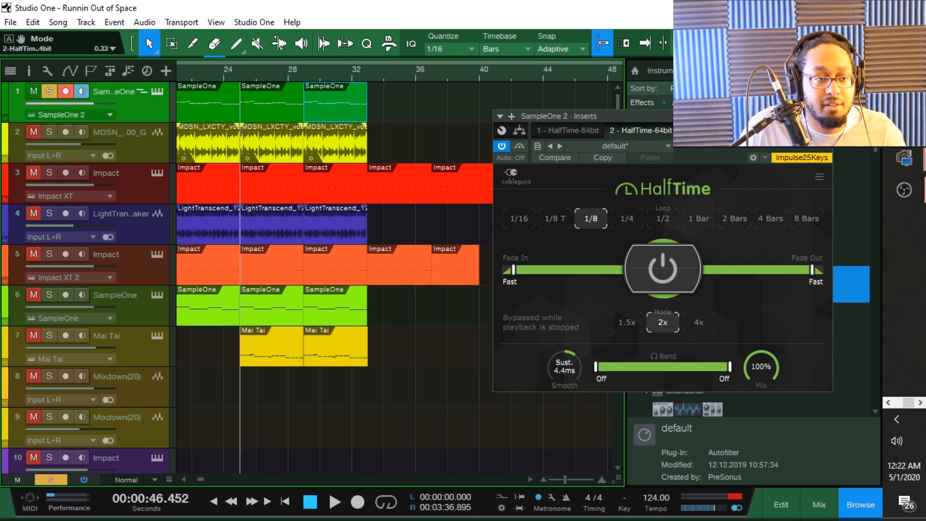
left_click_drag(772, 116, 694, 78)
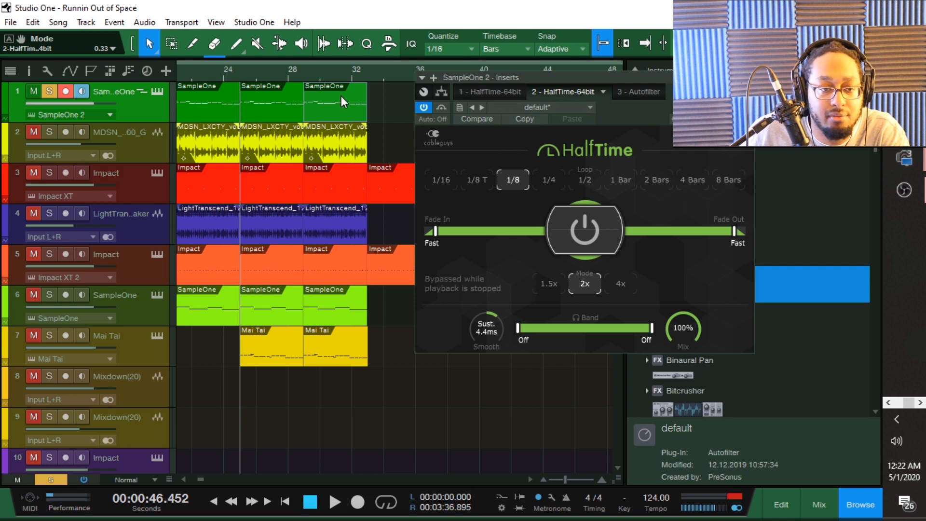
Inspect track 1's Arpeggiator note effect and its preset list, keep the Straight One preset, and place the window below HalfTime.
left_click(141, 90)
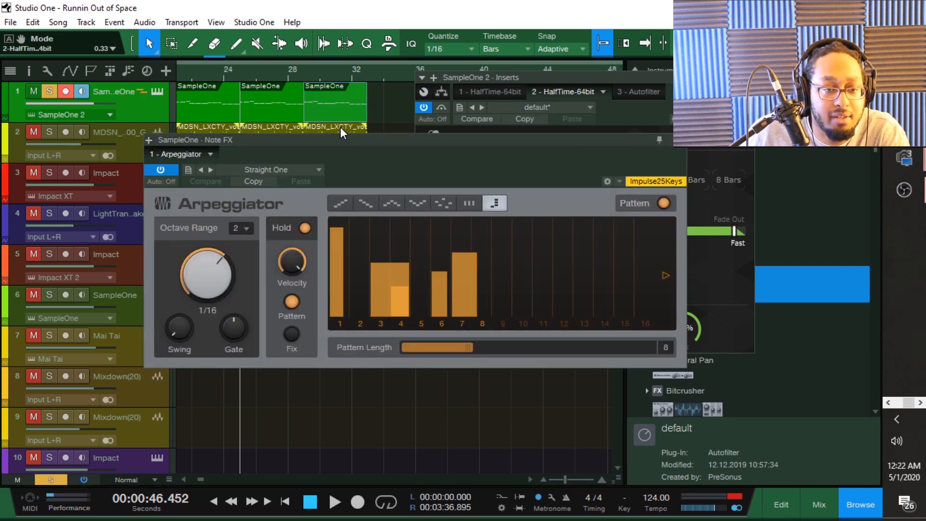
left_click_drag(352, 137, 498, 148)
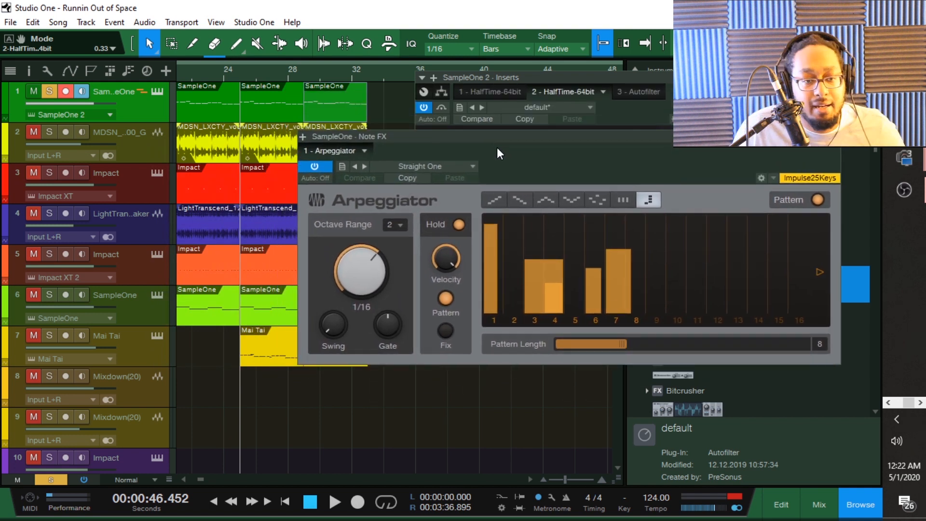
left_click(450, 166)
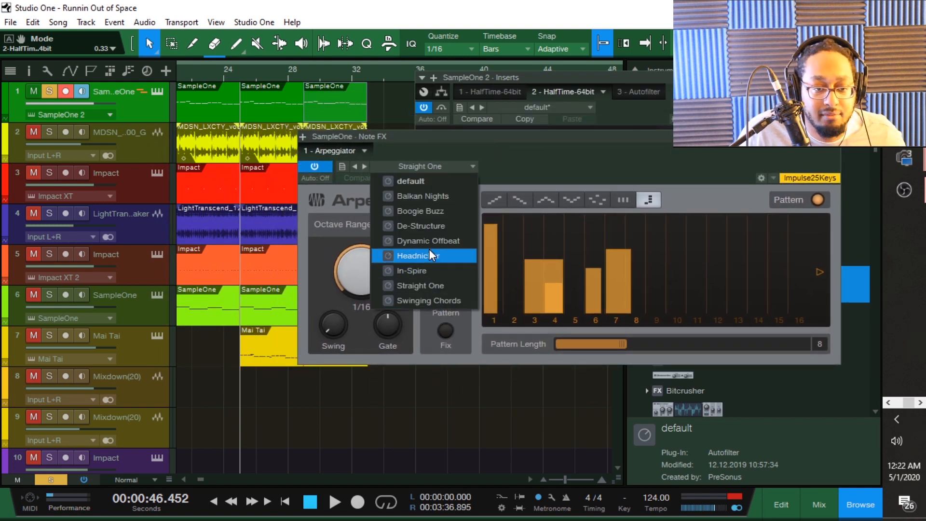
left_click(511, 166)
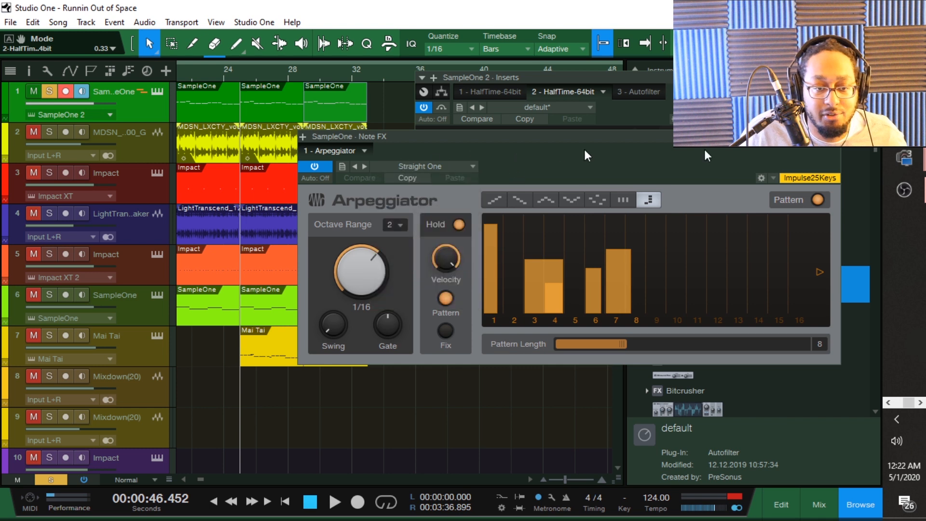
left_click_drag(653, 166, 652, 322)
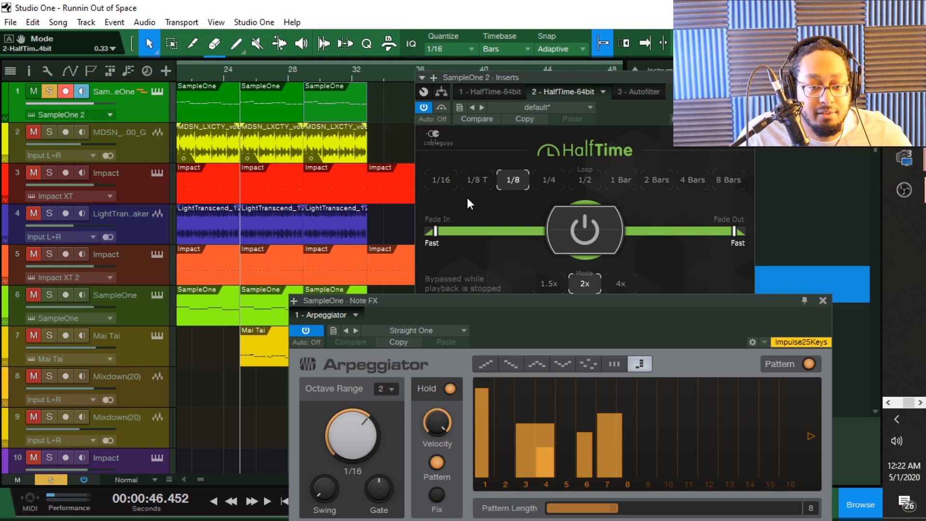
Play the soloed SampleOne track from bar 25 with the Arpeggiator and HalfTime active, reposition the Arpeggiator window, and stop.
key("space")
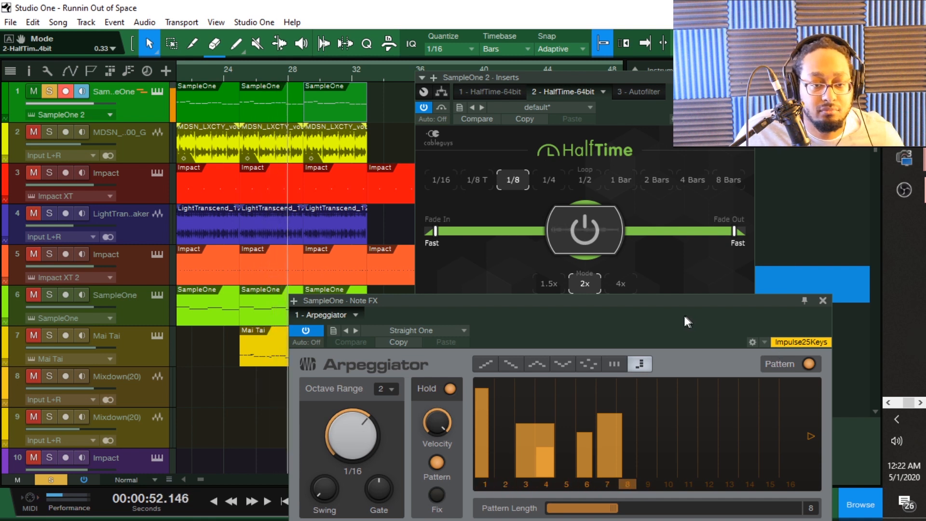
left_click_drag(668, 312, 650, 249)
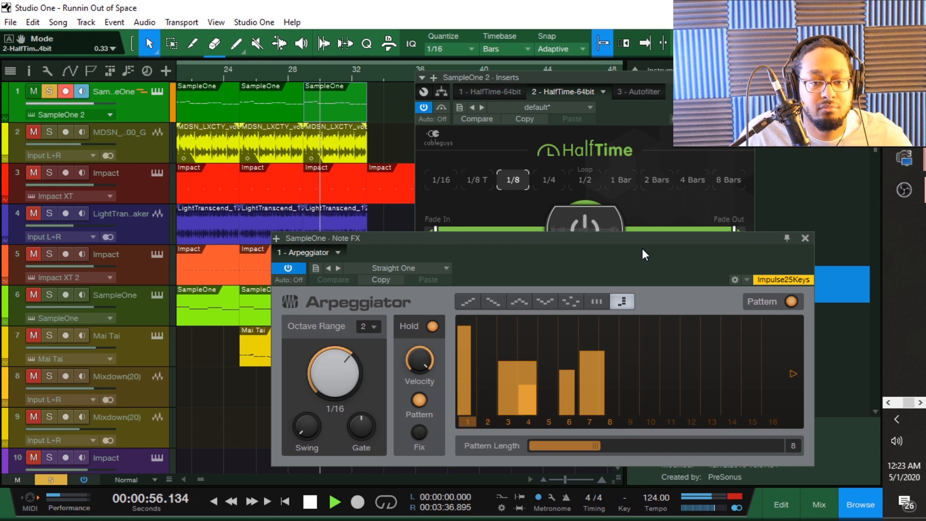
key("space")
Bring the HalfTime plug-in on track 1 to the front and switch its effect off.
left_click(586, 221)
left_click(585, 224)
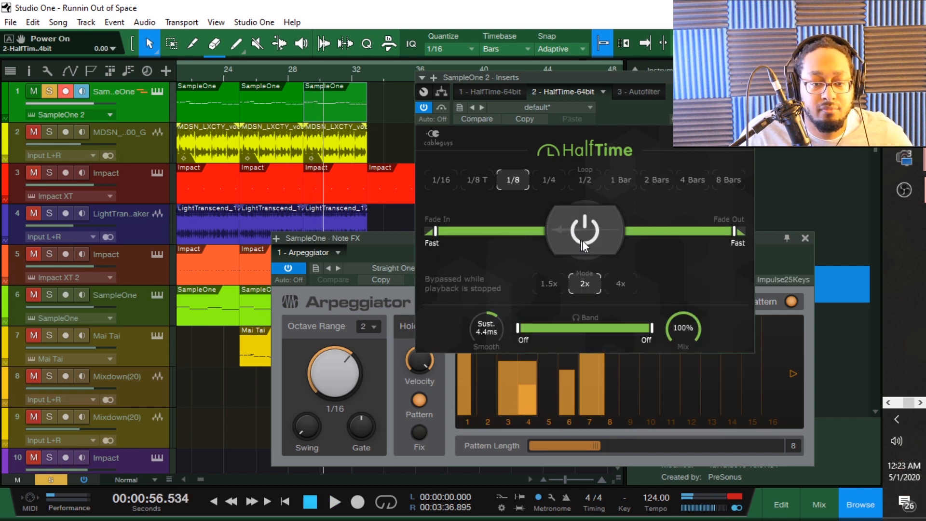
Switch off track 1's HalfTime insert and Arpeggiator, and play the soloed melody dry from bar 29.
left_click(593, 222)
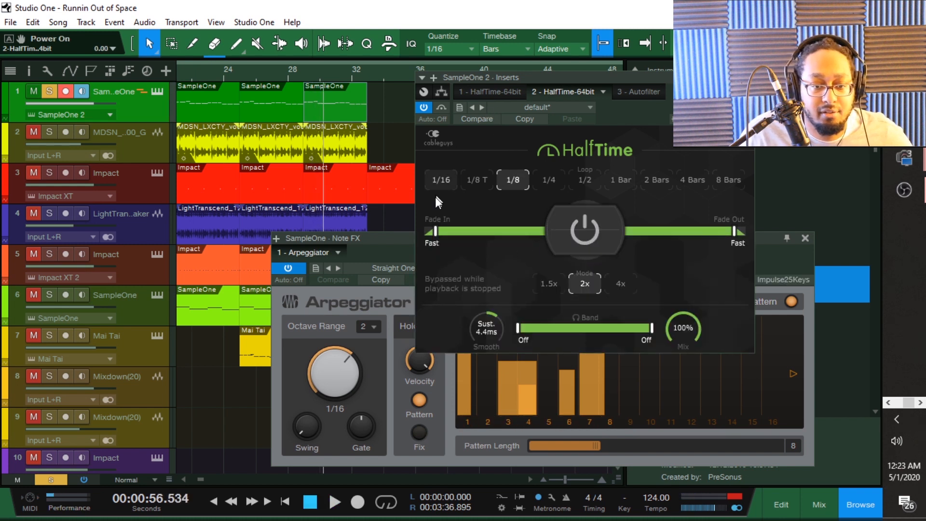
left_click(420, 108)
left_click(363, 251)
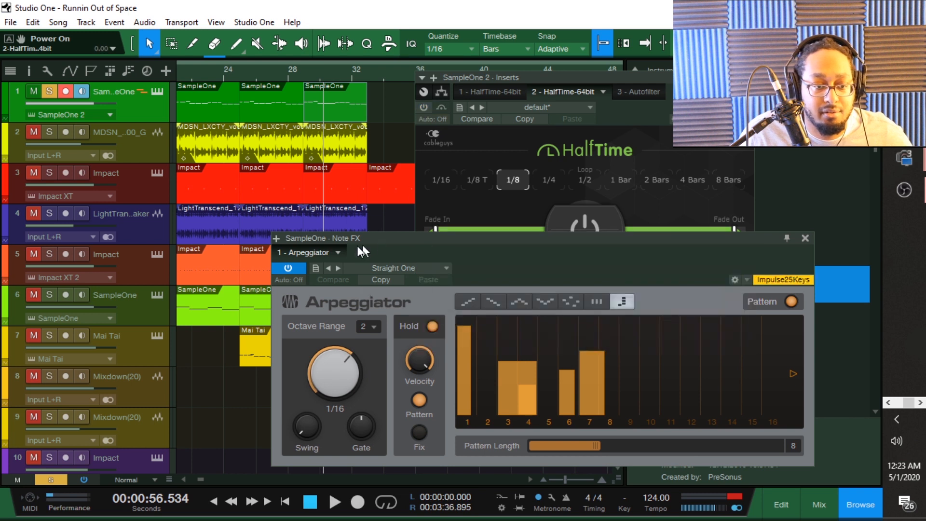
left_click(288, 268)
left_click(305, 71)
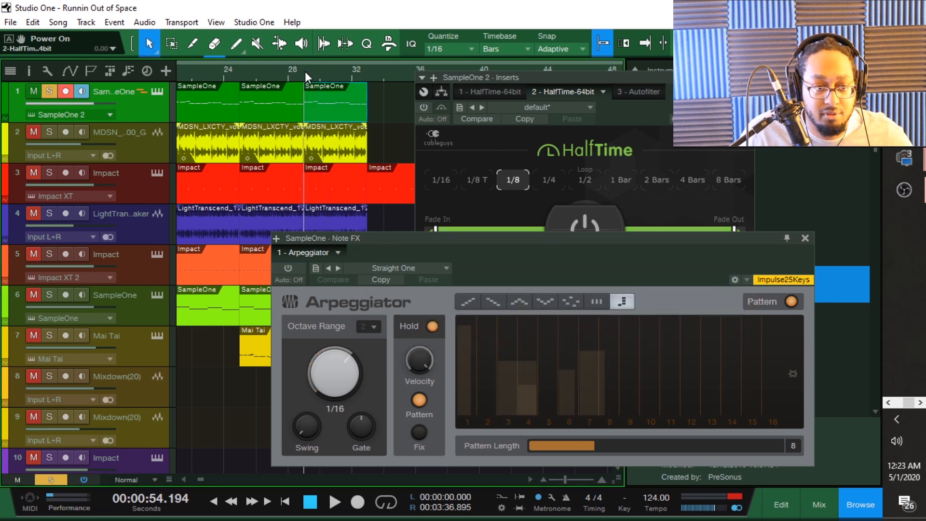
key("space")
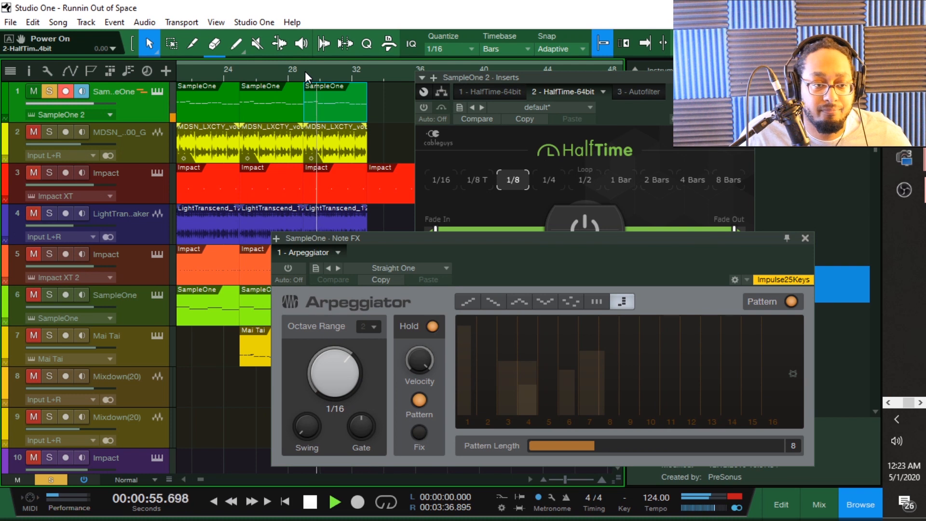
Re-enable HalfTime and the Arpeggiator during playback, replay the melody from about bar 27, move the Arpeggiator window up, and stop.
left_click(423, 107)
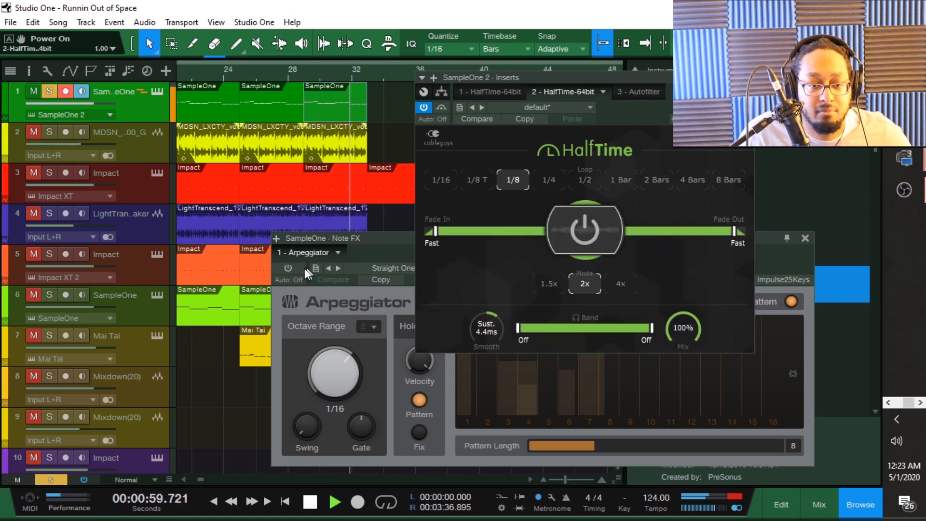
left_click(289, 268)
left_click(266, 69)
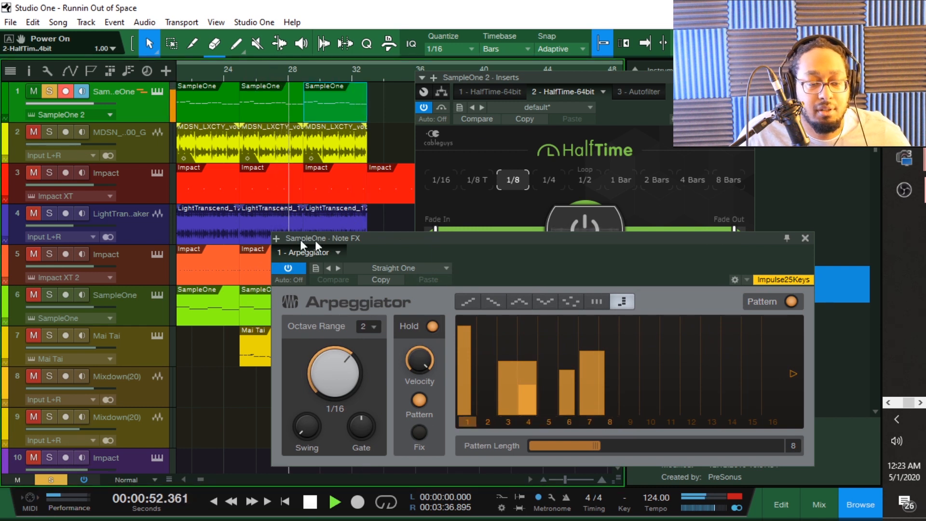
left_click_drag(424, 254, 424, 220)
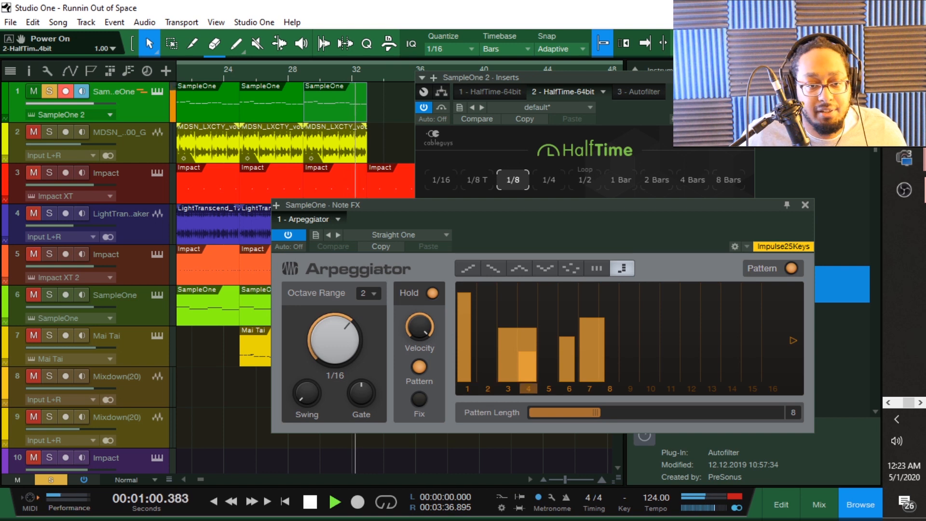
key("space")
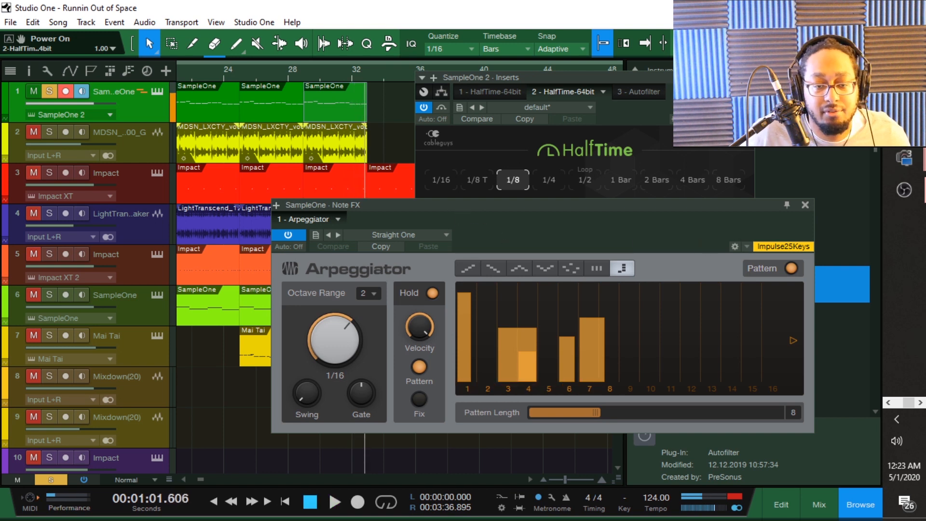
Close both effect windows, and play the Mixdown(16) and Slowed 1 tracks in solo from just before bar 33.
left_click(806, 204)
left_click(747, 77)
scroll(478, 189, "down", 12)
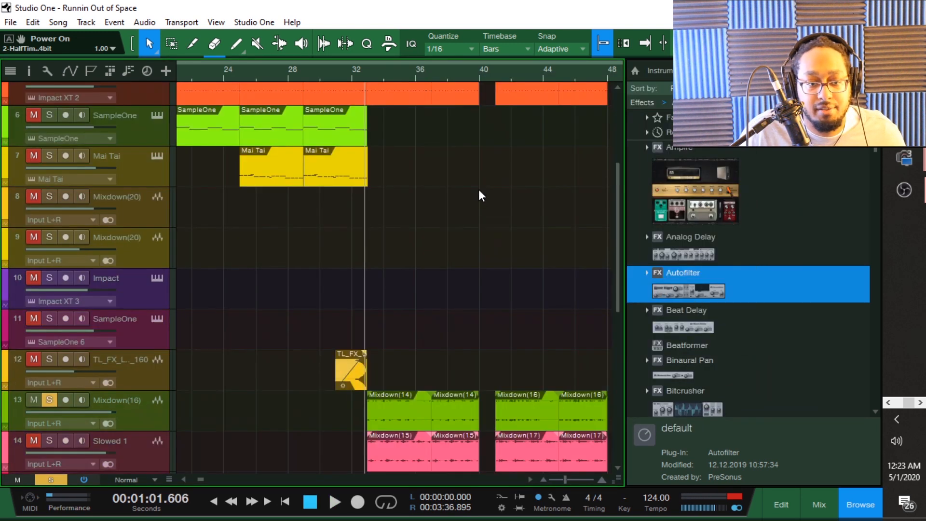
scroll(364, 227, "up", 3)
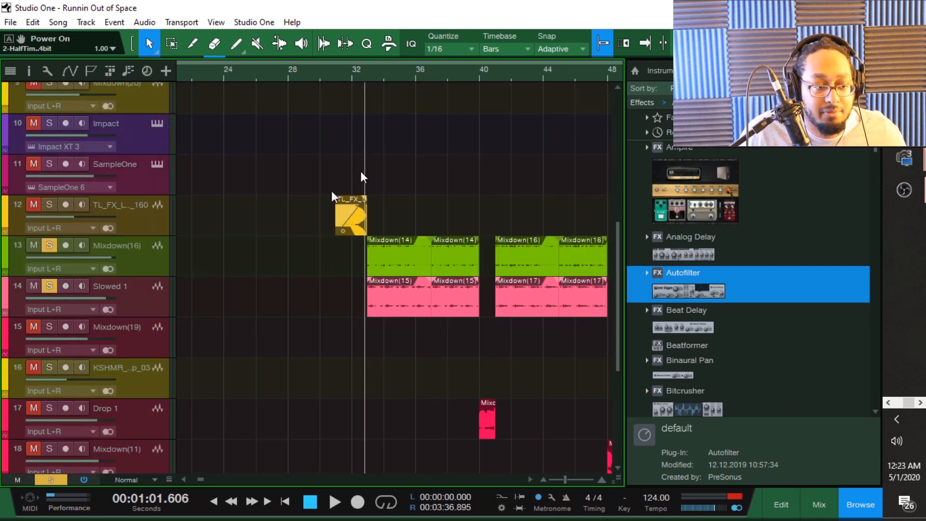
key("space")
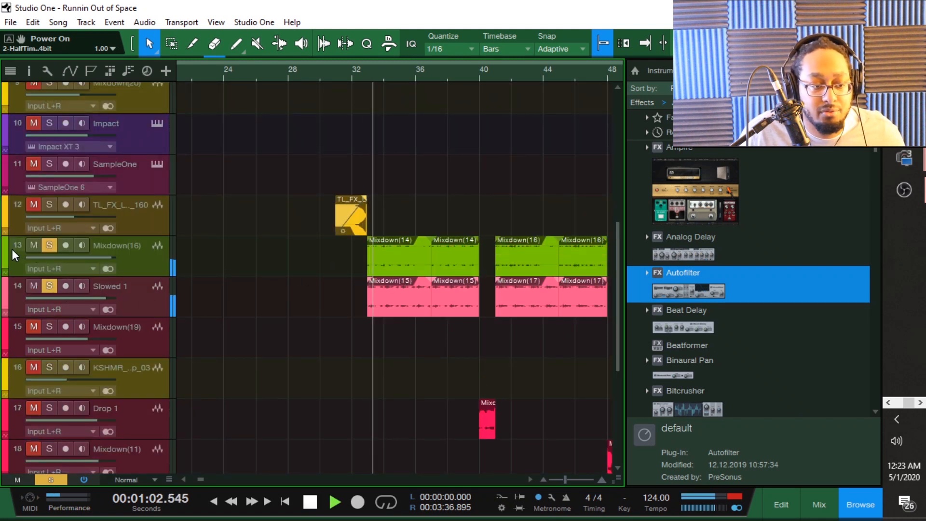
Take track 13 out of solo to leave Slowed 1 on its own, stop playback, and return the playhead to bar 33.
left_click(50, 247)
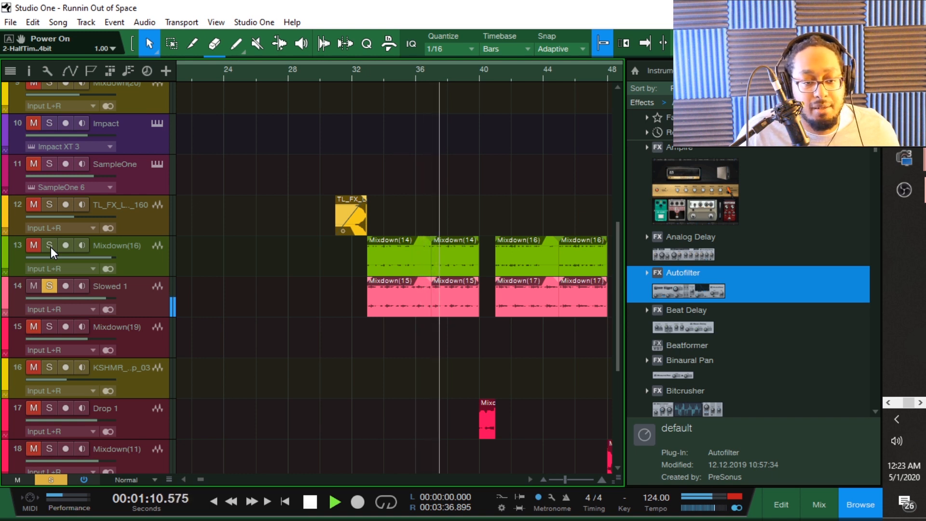
key("space")
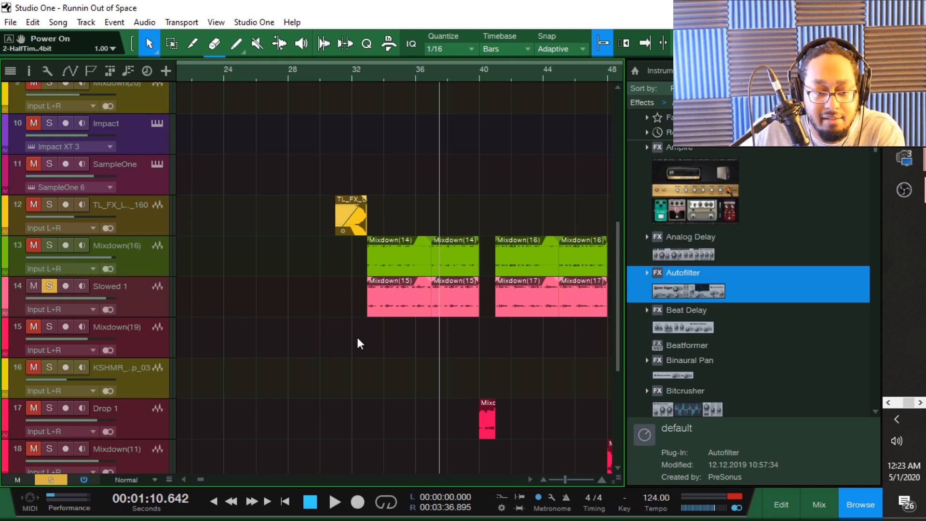
scroll(358, 339, "up", 1)
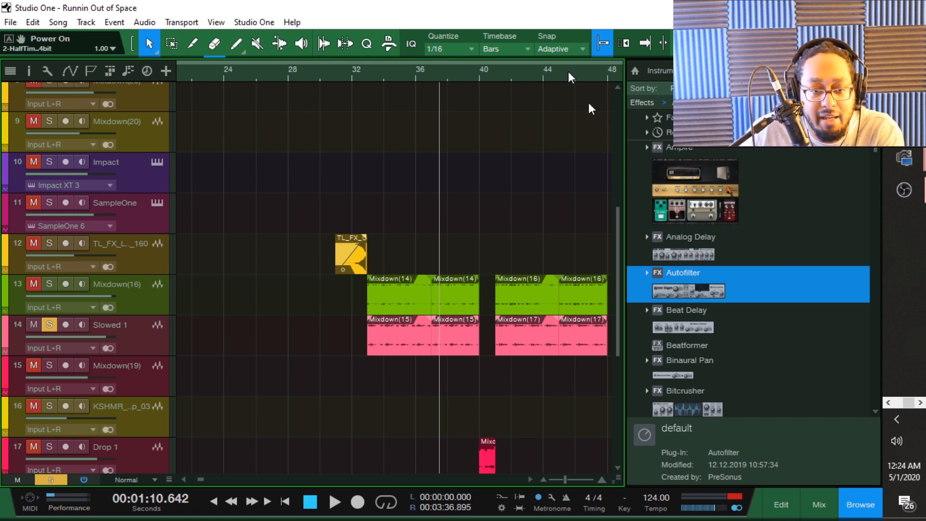
left_click(495, 80)
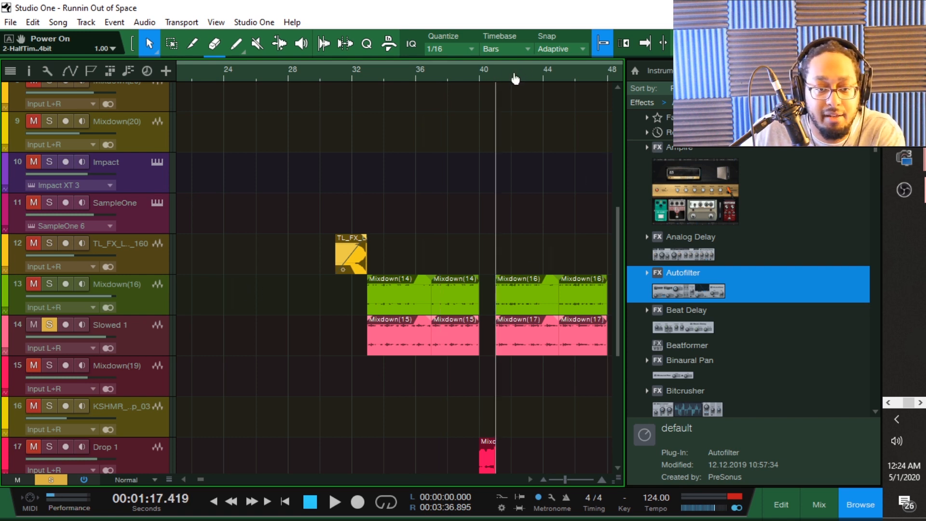
left_click_drag(515, 79, 437, 70)
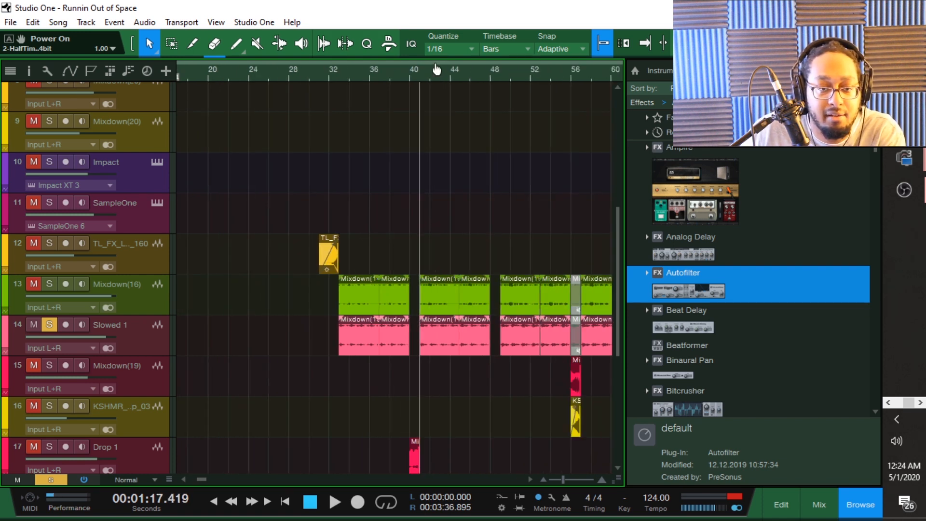
left_click(334, 77)
left_click(343, 77)
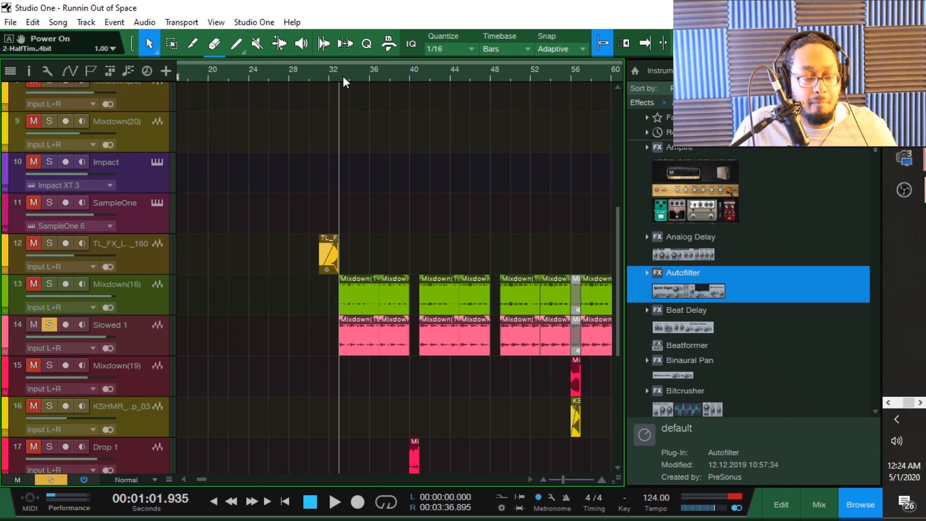
Play tracks 13 and 14 together in solo from bar 33, and clear the solo on tracks 13, 14 and 1.
key("space")
left_click(50, 286)
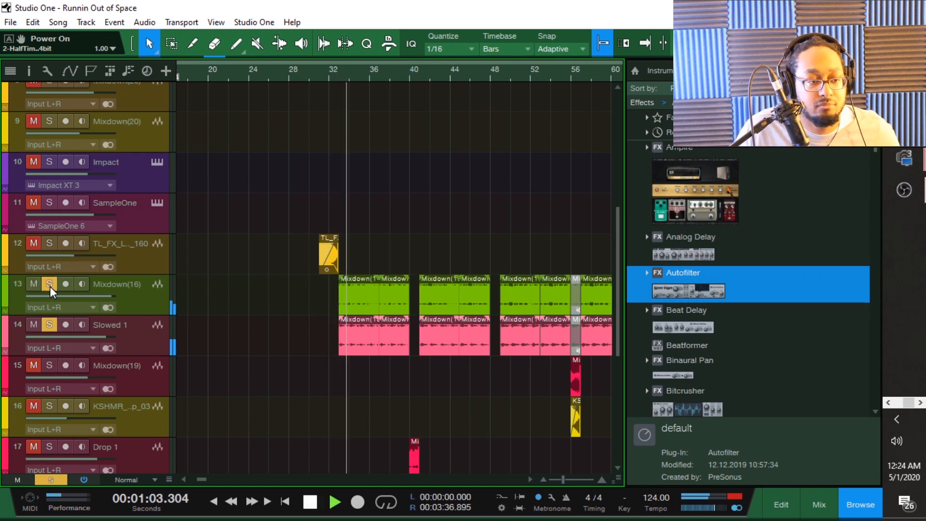
scroll(59, 290, "up", 1)
scroll(59, 290, "up", 5)
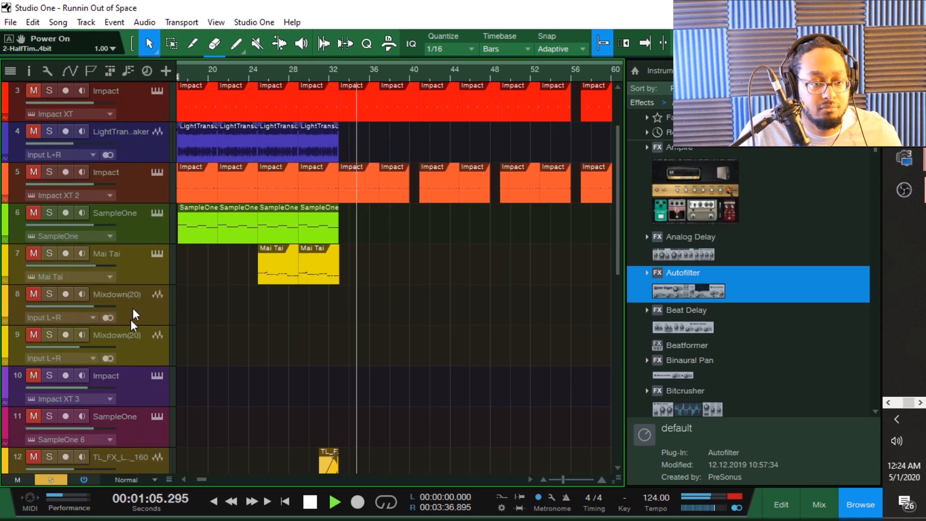
scroll(89, 347, "down", 2)
scroll(90, 347, "down", 1)
left_click(50, 386)
left_click(49, 426)
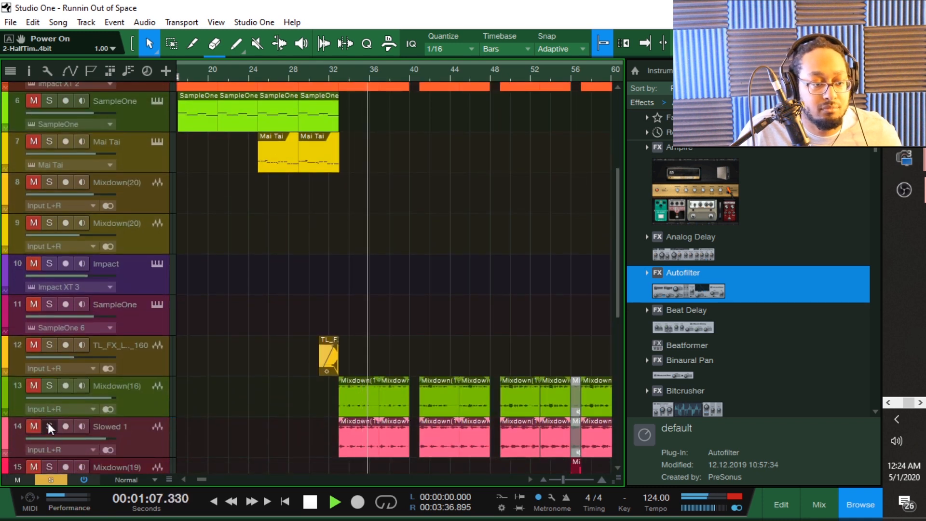
scroll(258, 260, "up", 8)
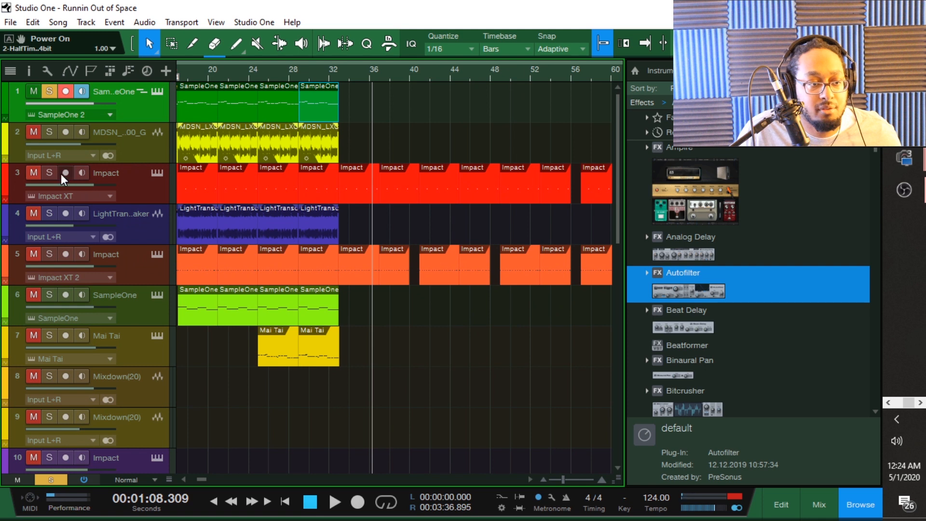
left_click(47, 94)
Play the full unsoloed mix from bar 33 to hear tracks 13 and 14 in context, and stop past bar 44.
scroll(335, 115, "down", 8)
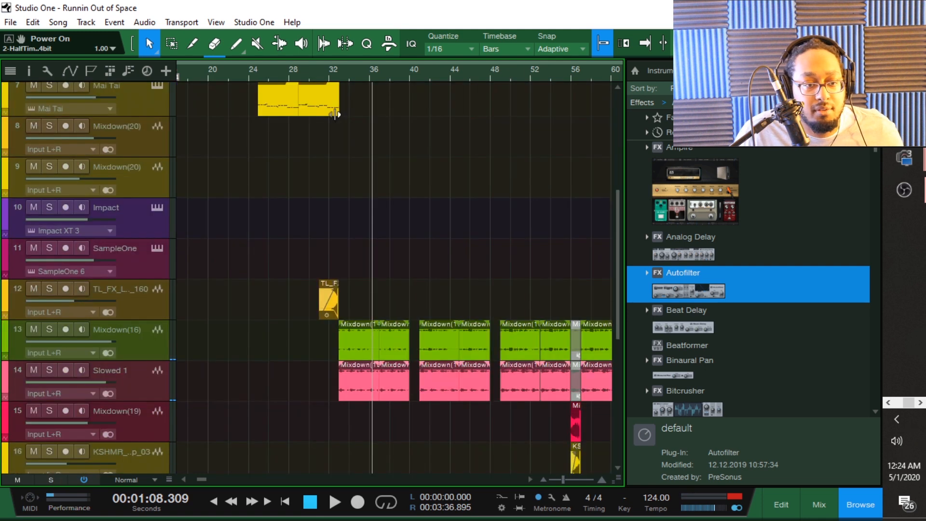
left_click(343, 70)
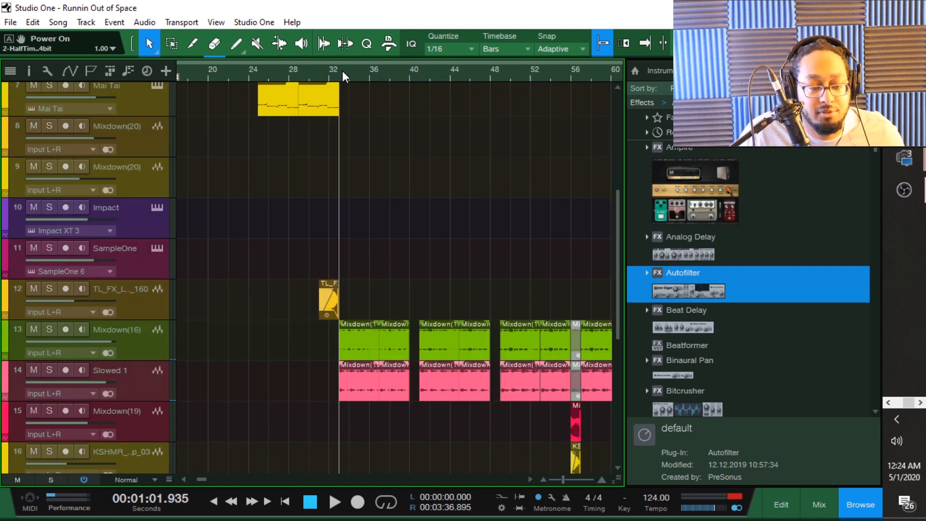
key("space")
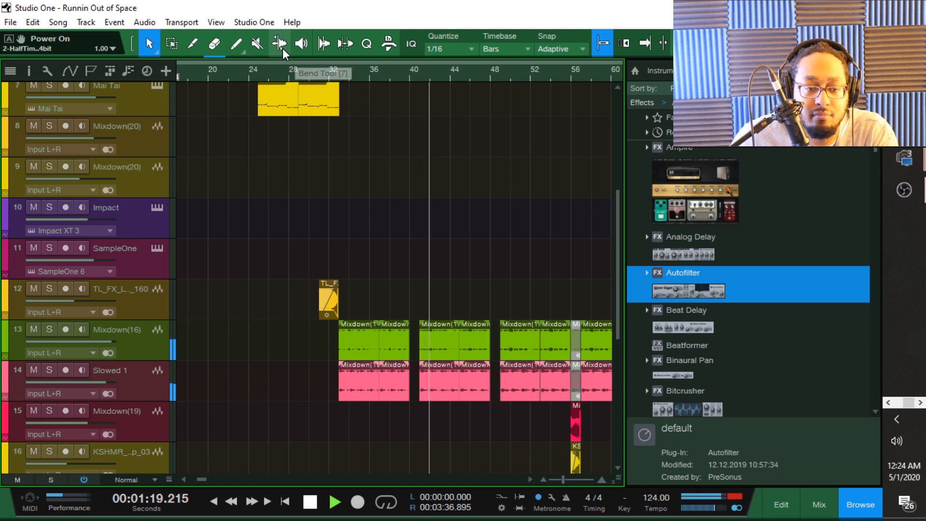
scroll(448, 169, "down", 2)
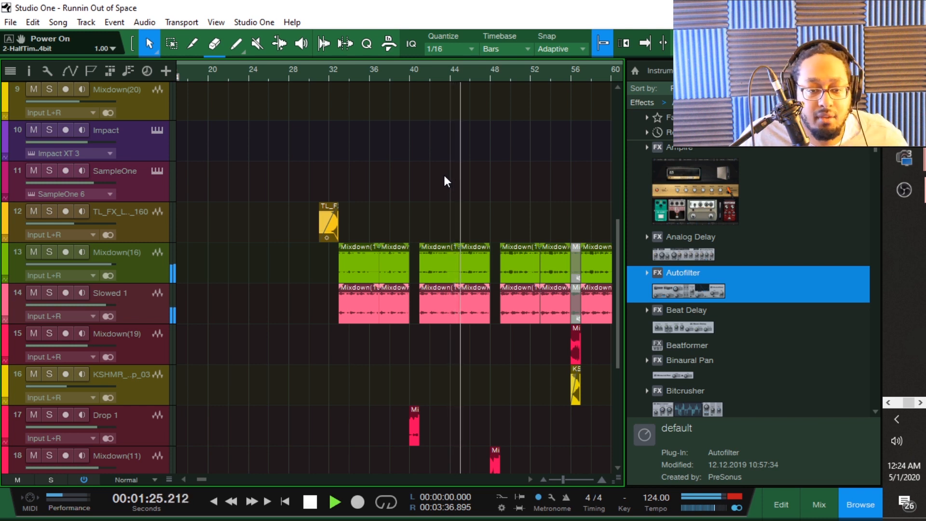
scroll(393, 253, "down", 3)
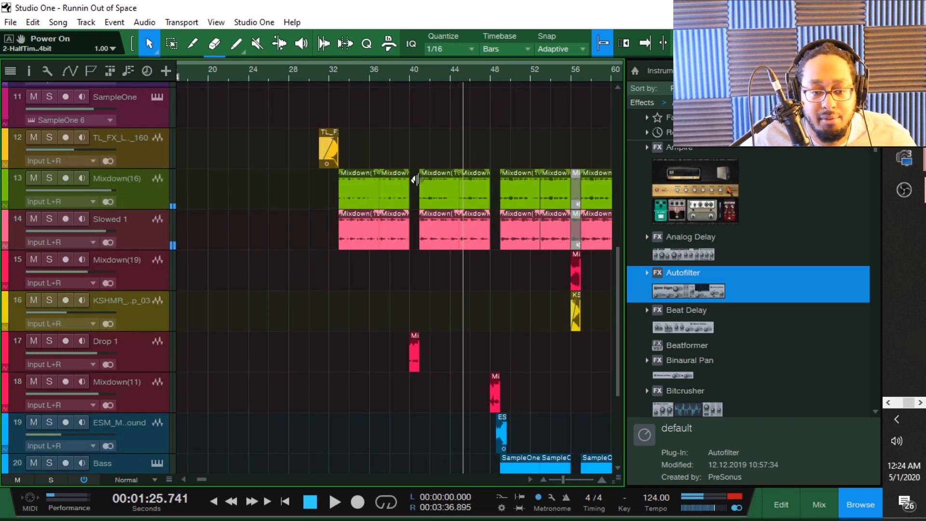
scroll(407, 246, "up", 4)
scroll(408, 244, "down", 2)
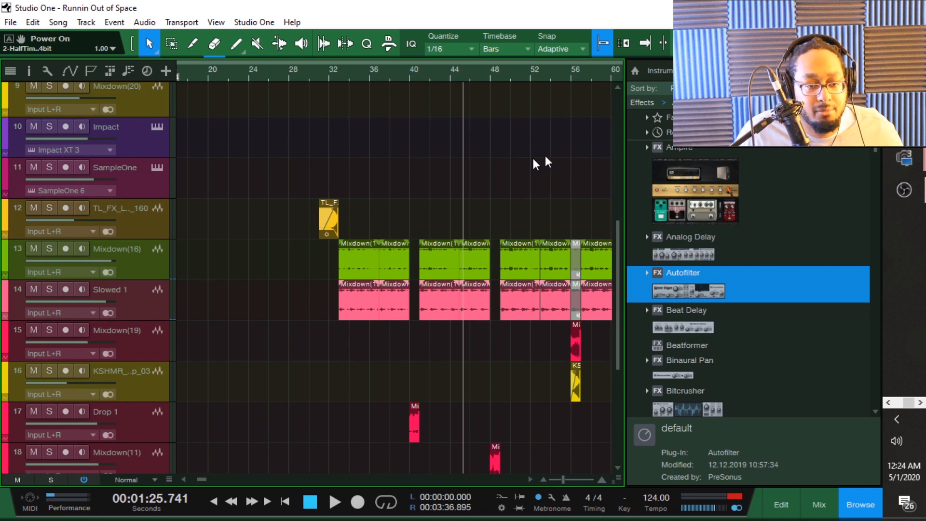
Open the second HalfTime insert on track 1 from the mixer, set its loop length to 1/2, and close the mixer.
left_click(818, 500)
left_click(818, 499)
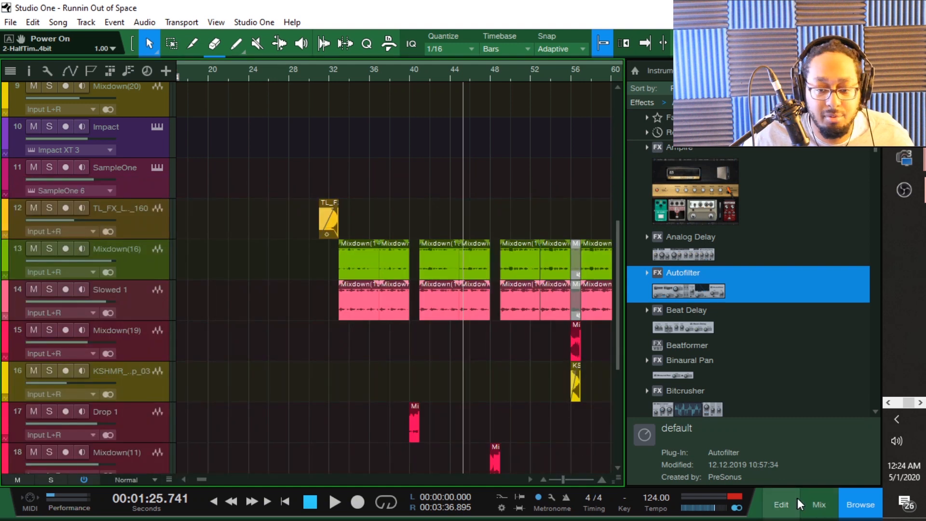
scroll(251, 261, "up", 12)
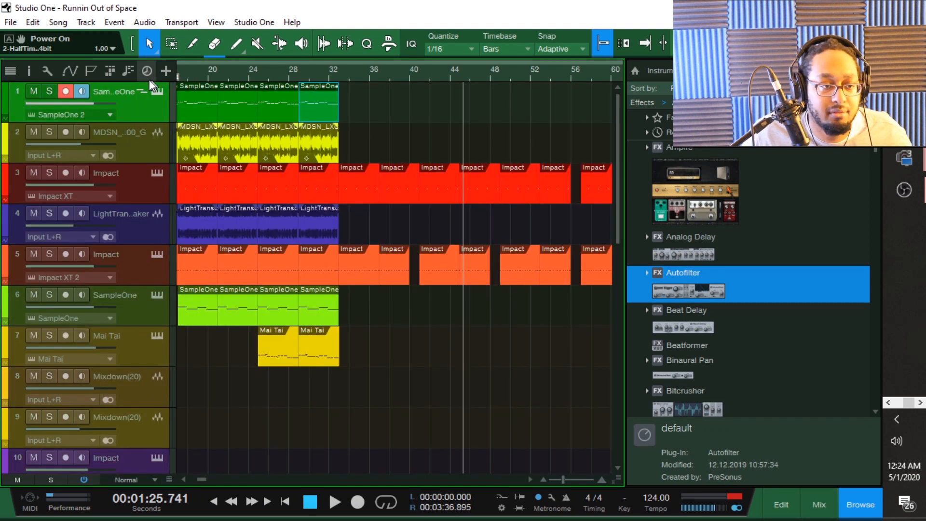
key("F3")
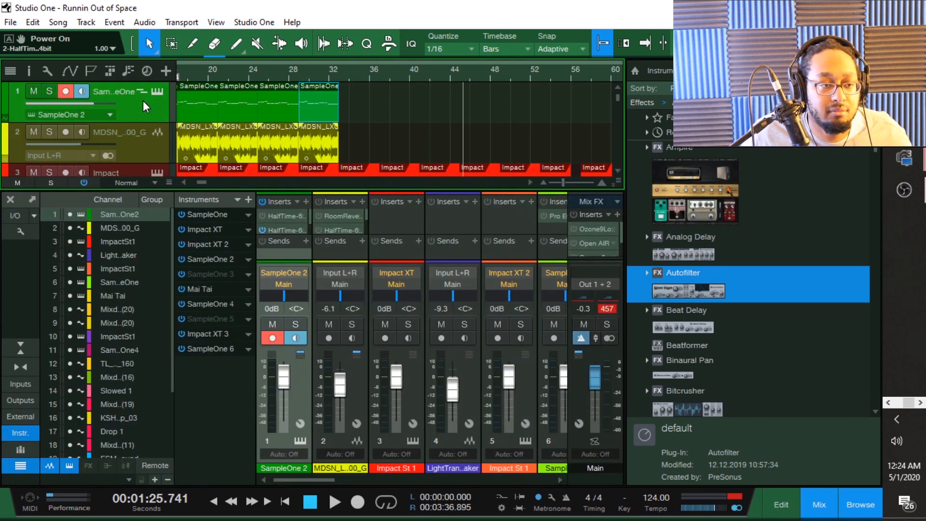
left_click(282, 229)
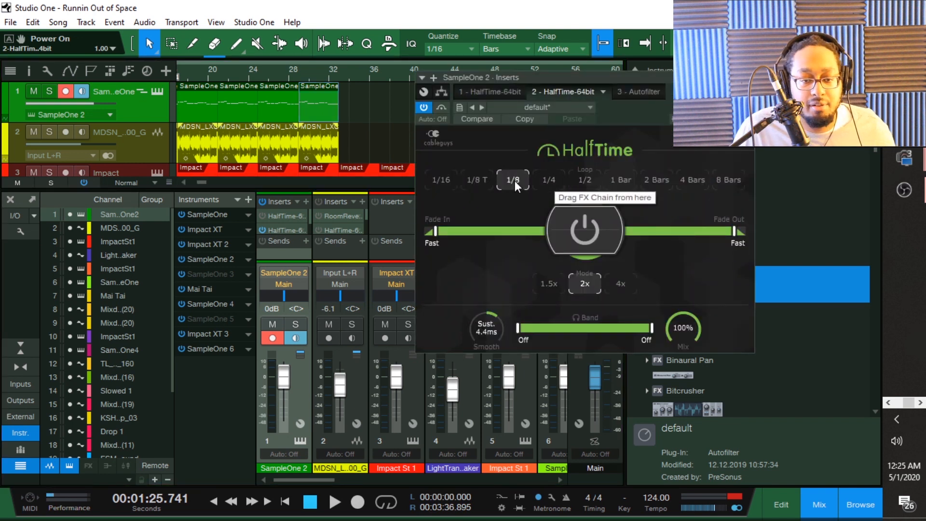
left_click(583, 182)
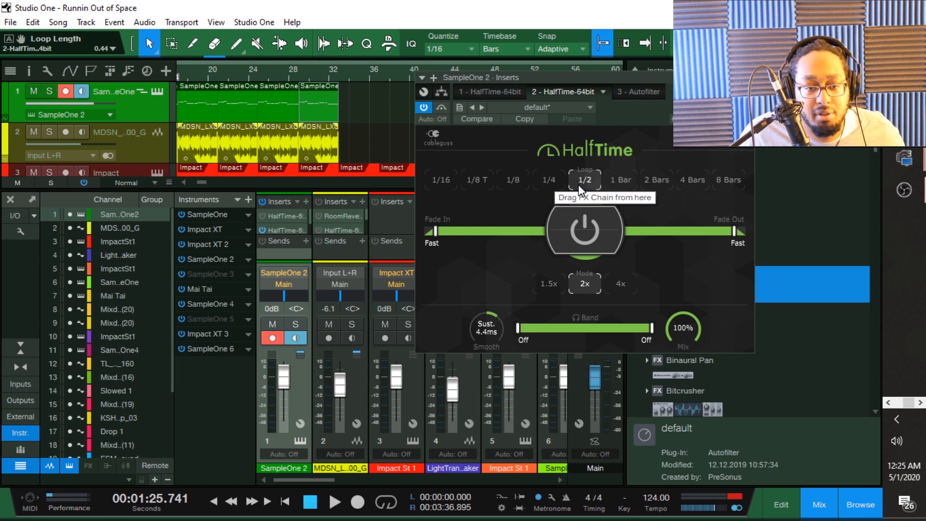
left_click(9, 199)
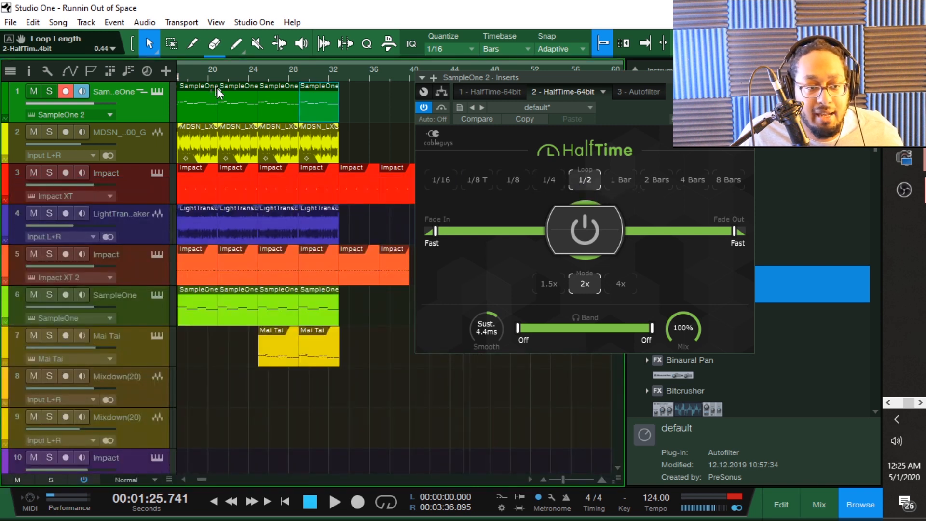
Solo track 1 and play it from bar 25 with the new HalfTime loop length.
left_click(256, 74)
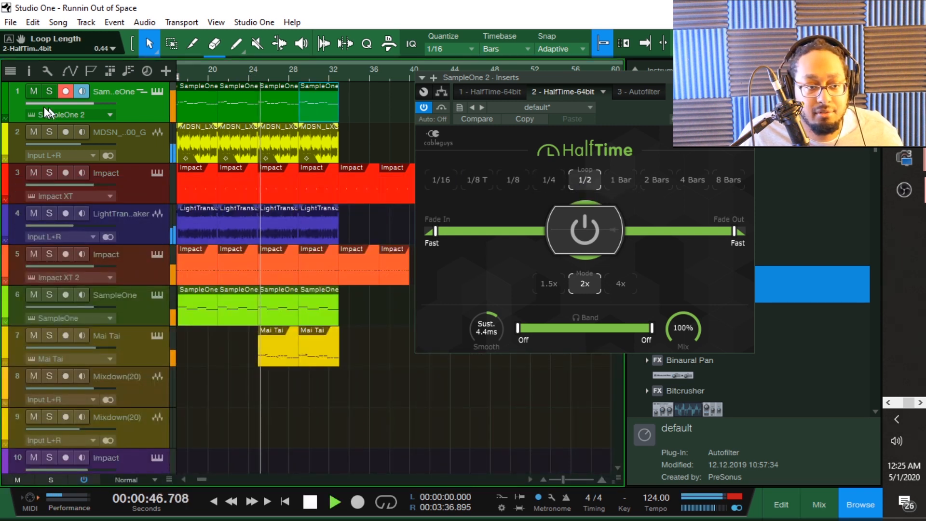
left_click(44, 93)
key("space")
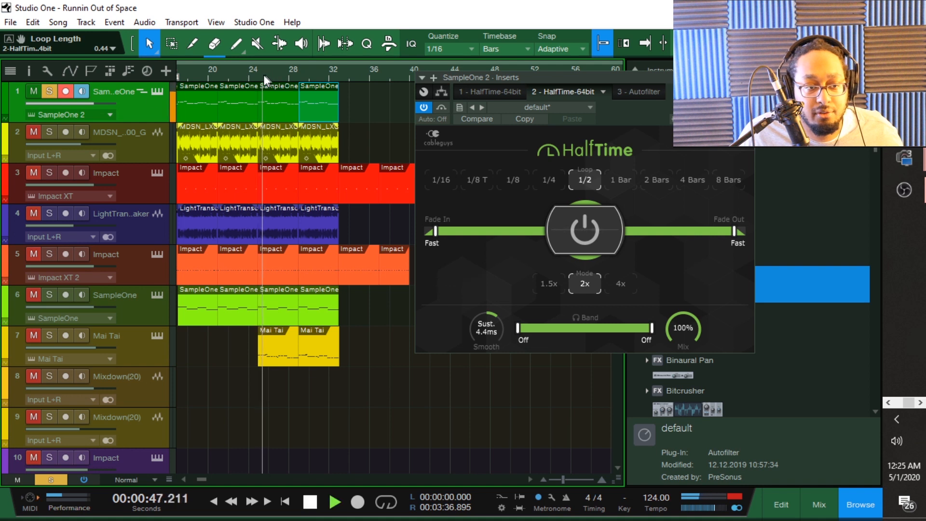
Compare loop lengths 1/4 and 1/8 in the second HalfTime insert during playback, return to 1/4, and bypass the insert after stopping.
left_click(548, 178)
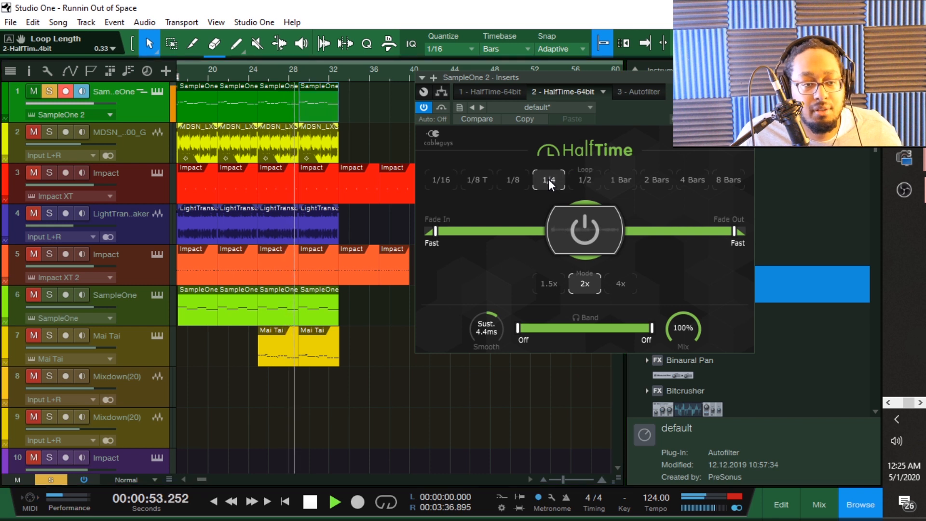
left_click(256, 72)
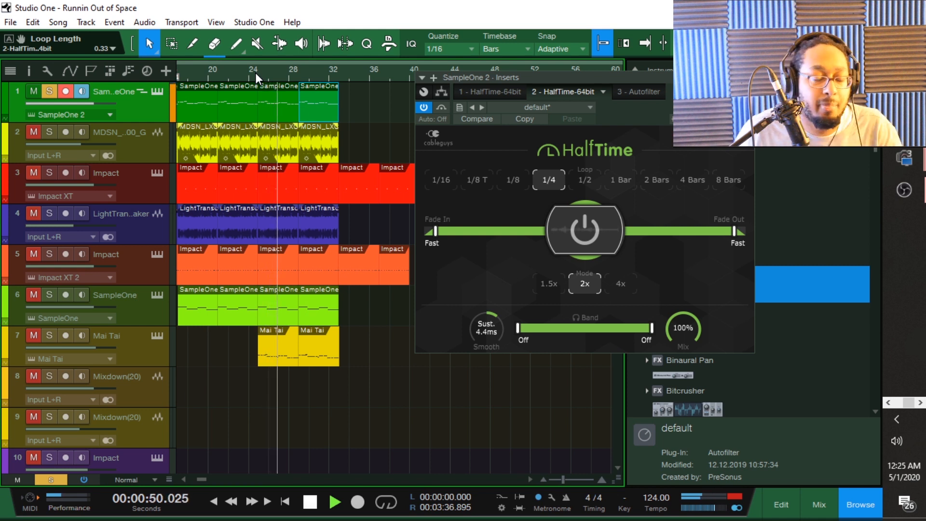
left_click(510, 184)
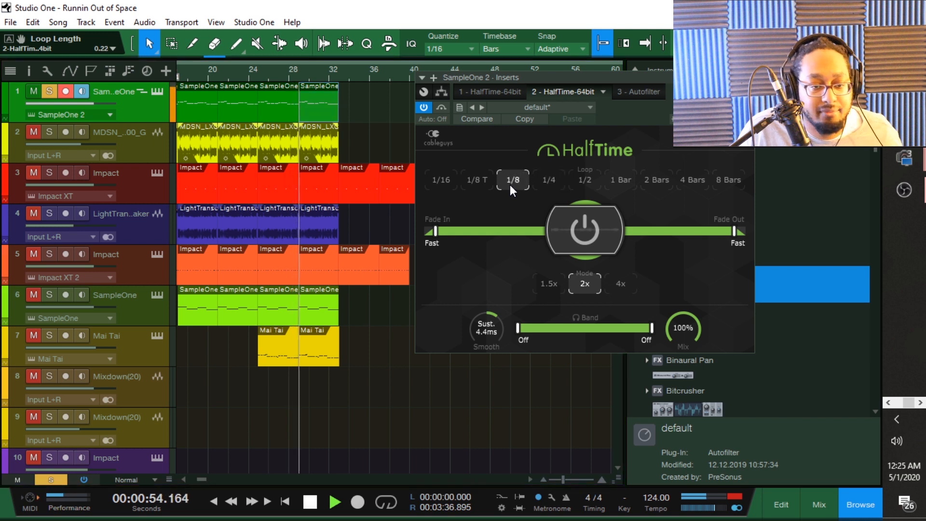
left_click(551, 178)
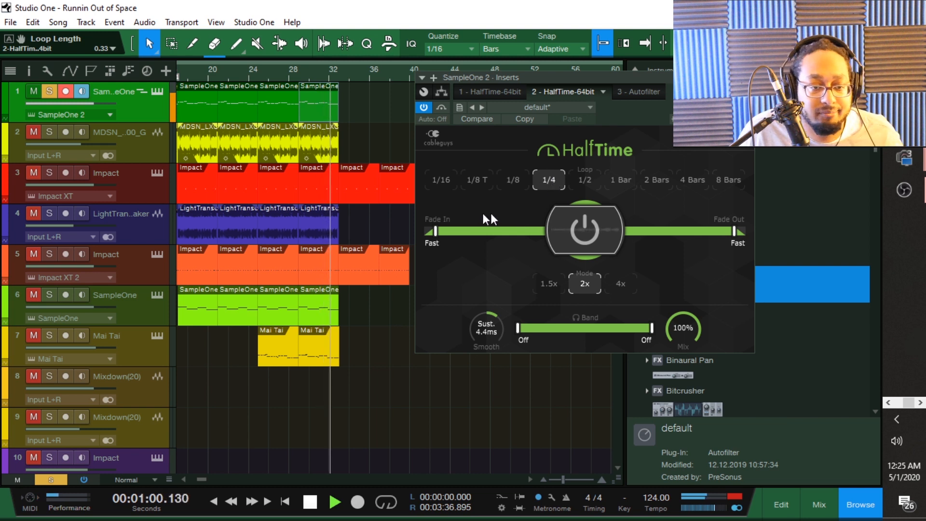
left_click(309, 503)
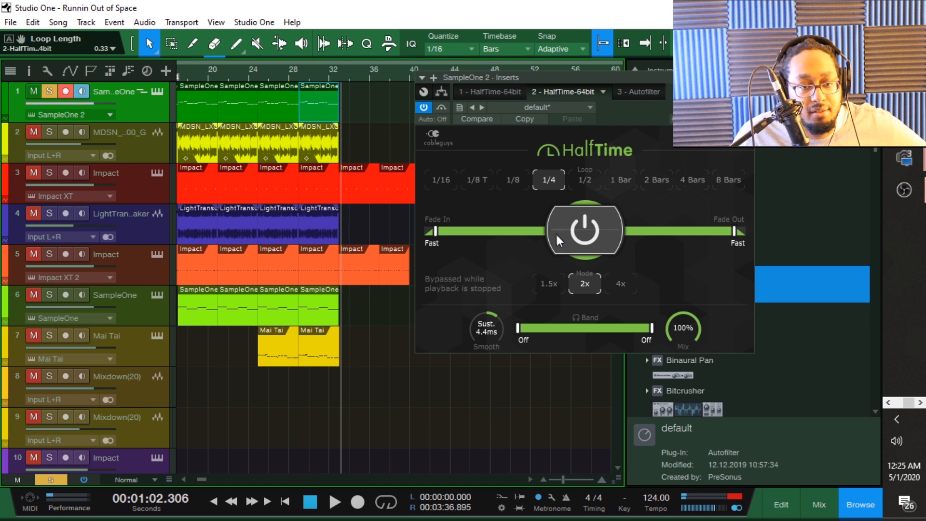
left_click(424, 107)
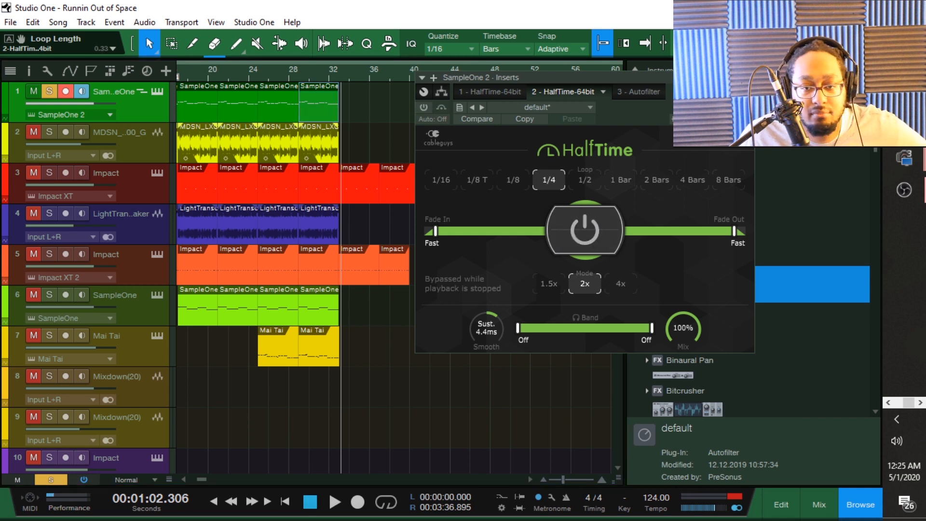
Play briefly from bar 39, stop, and clear the solo on track 1.
scroll(439, 273, "down", 10)
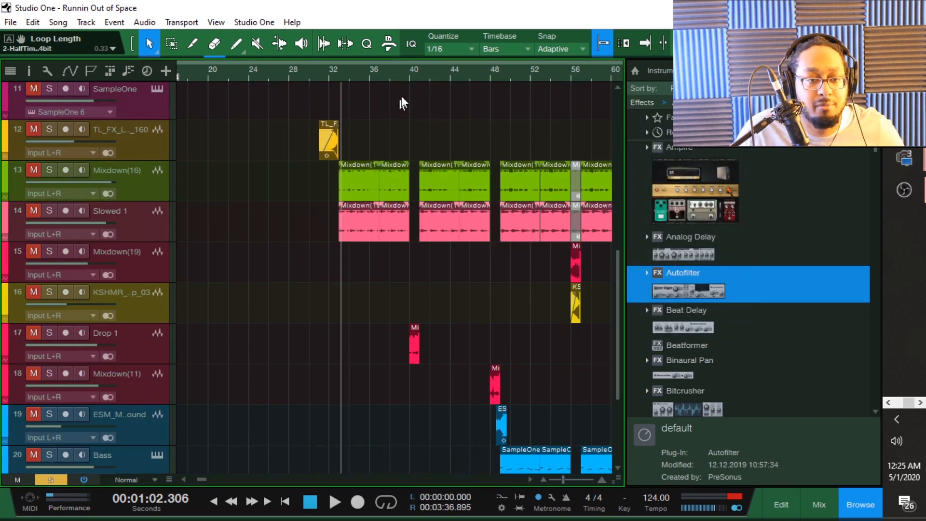
left_click(408, 77)
left_click(404, 78)
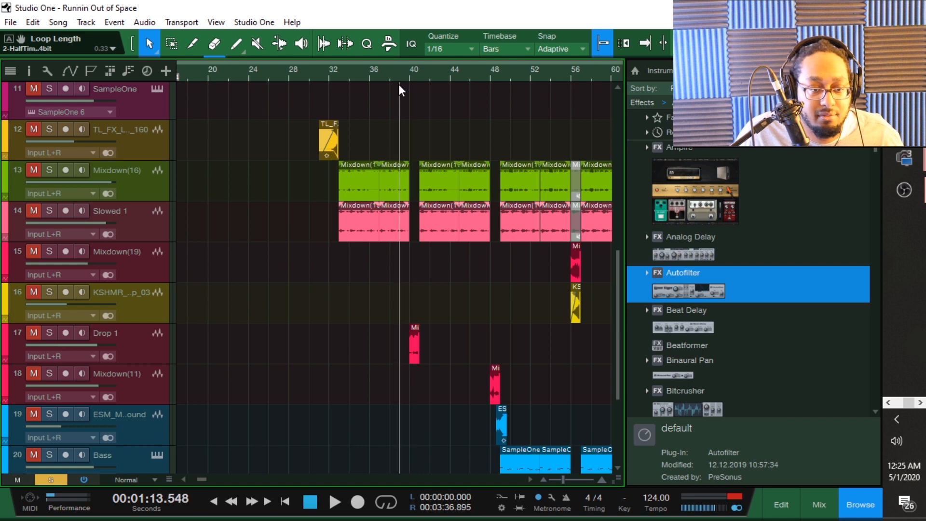
key("space")
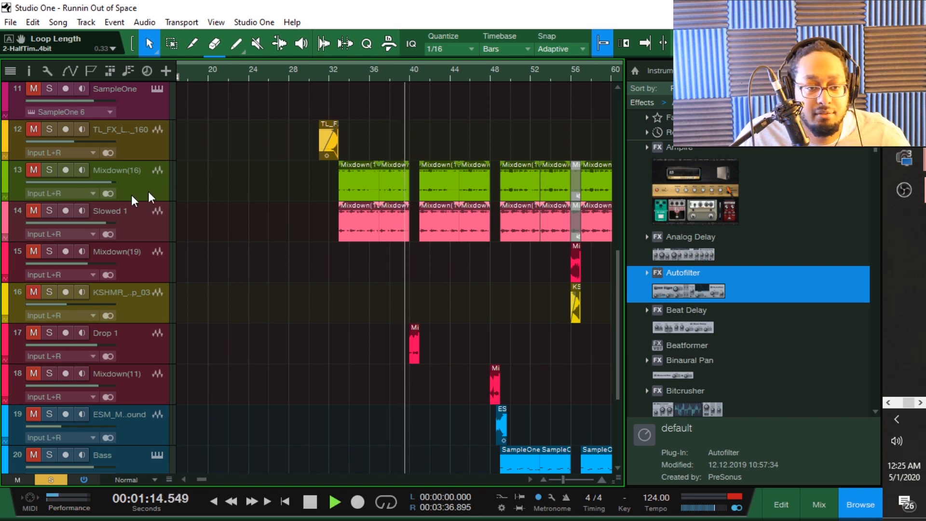
scroll(71, 226, "up", 10)
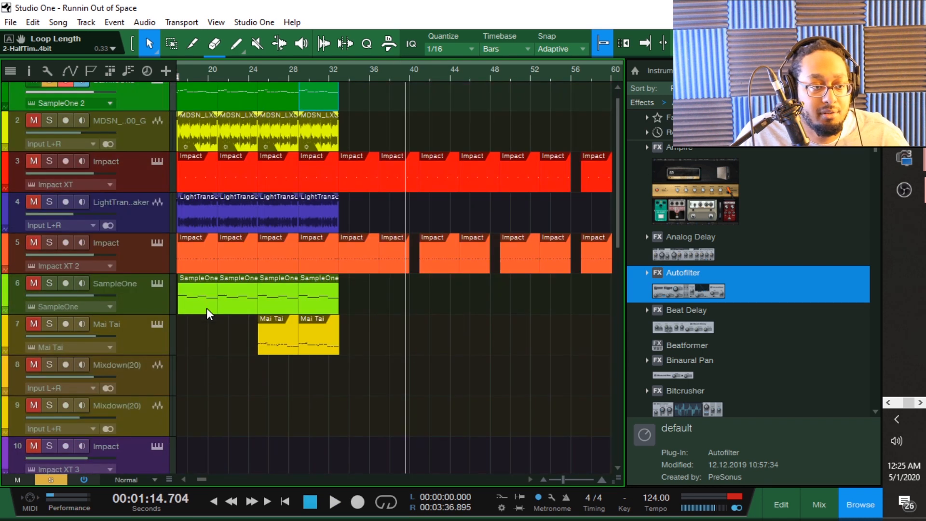
scroll(418, 295, "down", 10)
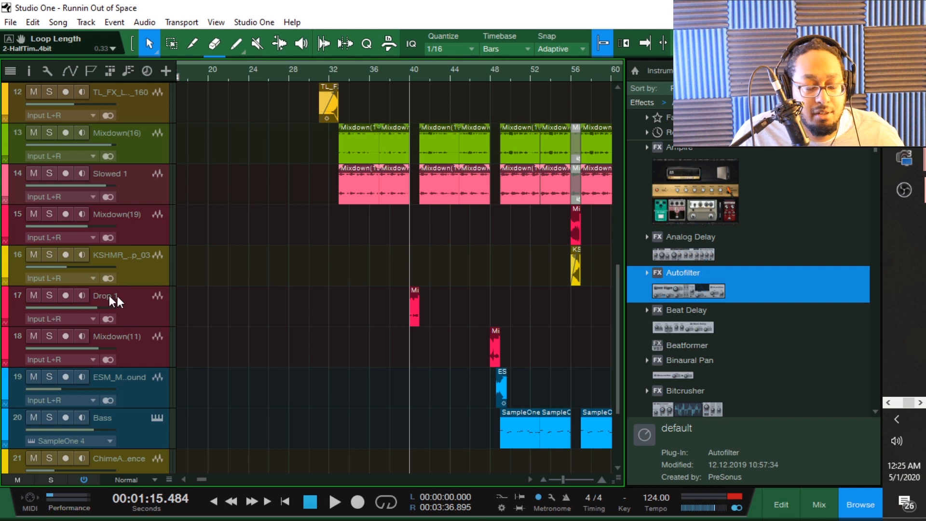
Solo track 17, Drop 1, play its clip at bar 40, and clear the solo after stopping.
left_click(49, 295)
key("space")
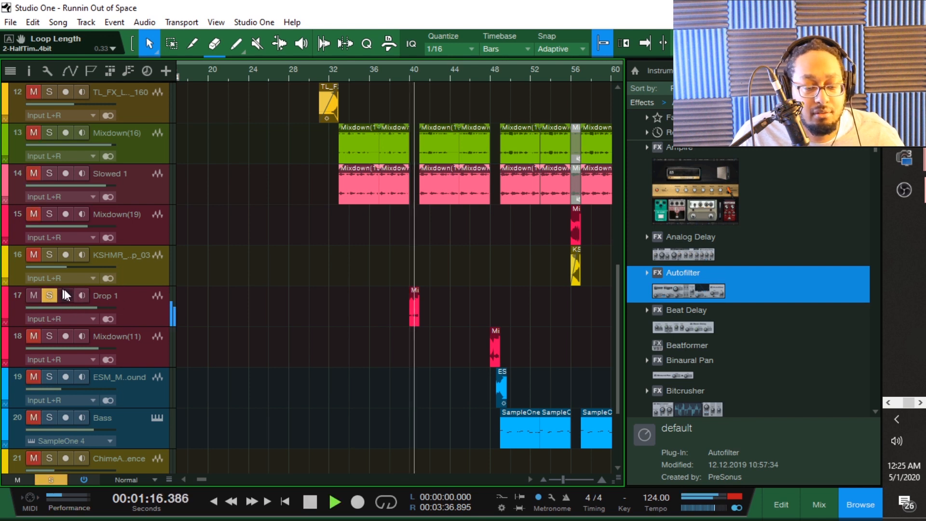
key("space")
left_click(49, 296)
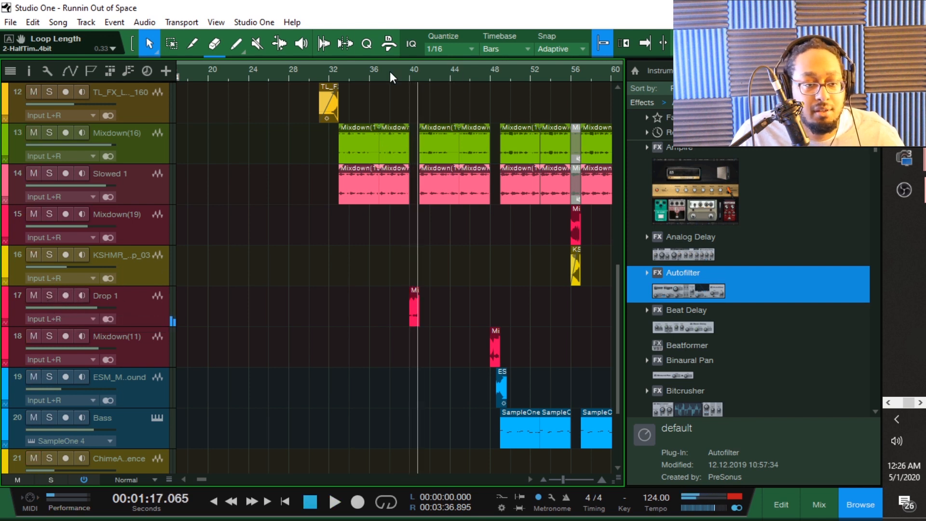
Play the full mix from bar 40 to hear the Drop 1 clip in context, stopping past bar 42.
left_click(410, 77)
key("space")
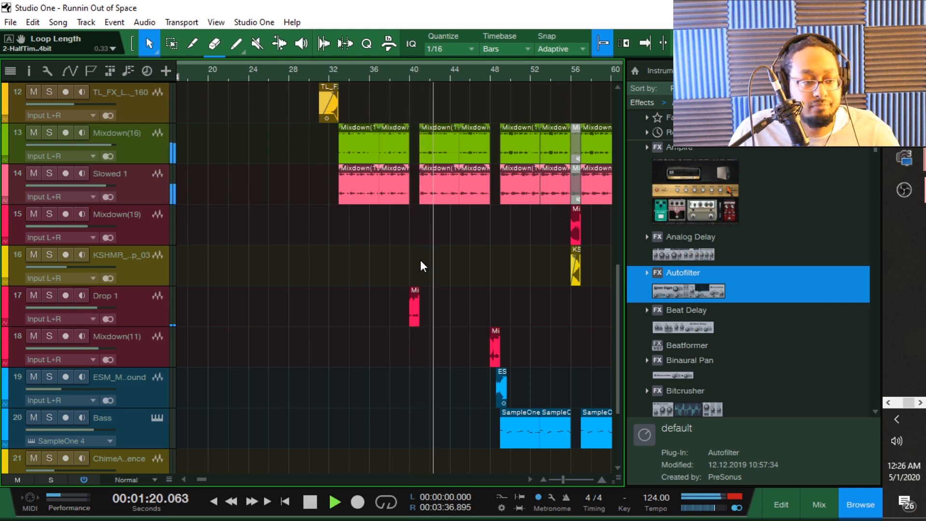
key("space")
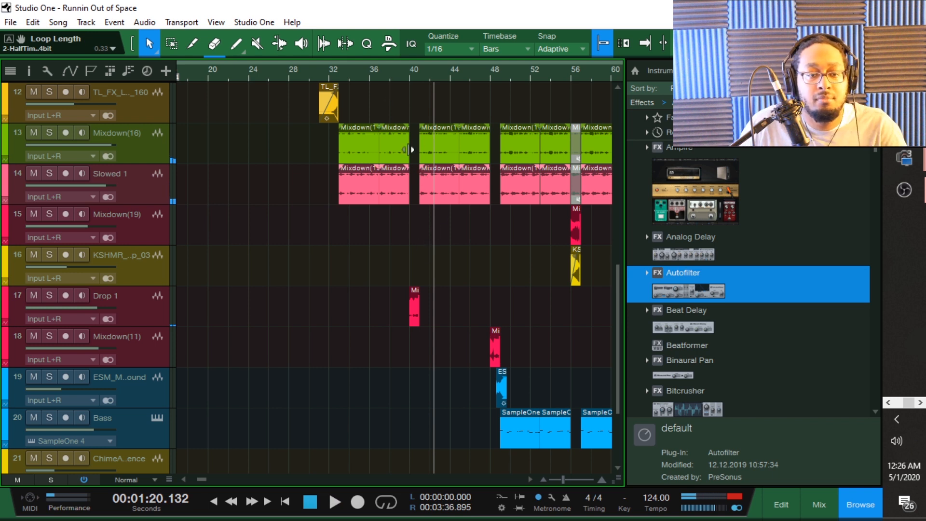
left_click_drag(409, 77, 443, 149)
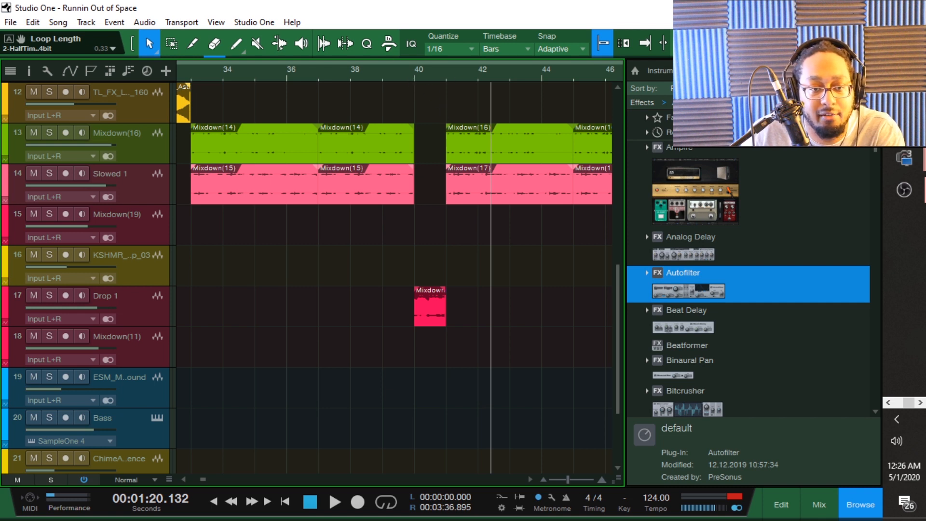
Browse the effects list for the Movement plug-in.
scroll(800, 266, "down", 3)
scroll(800, 265, "down", 5)
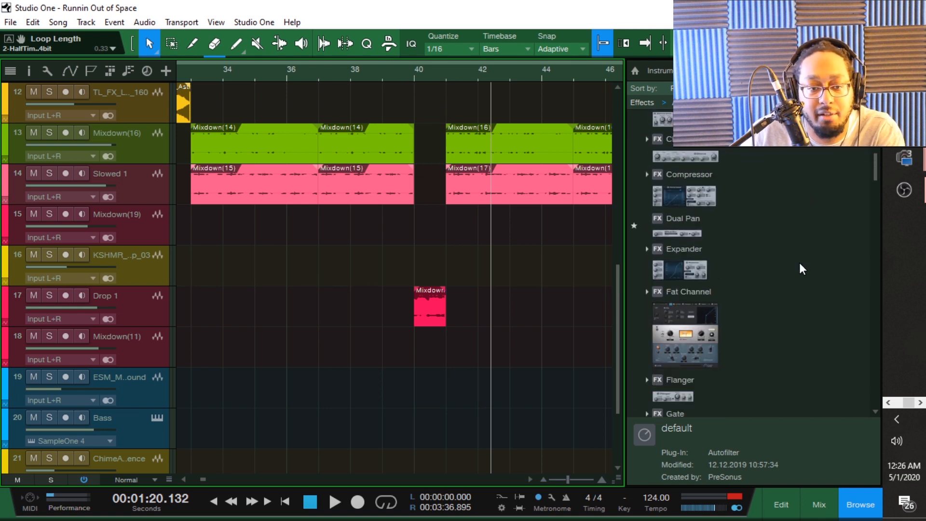
scroll(800, 264, "down", 3)
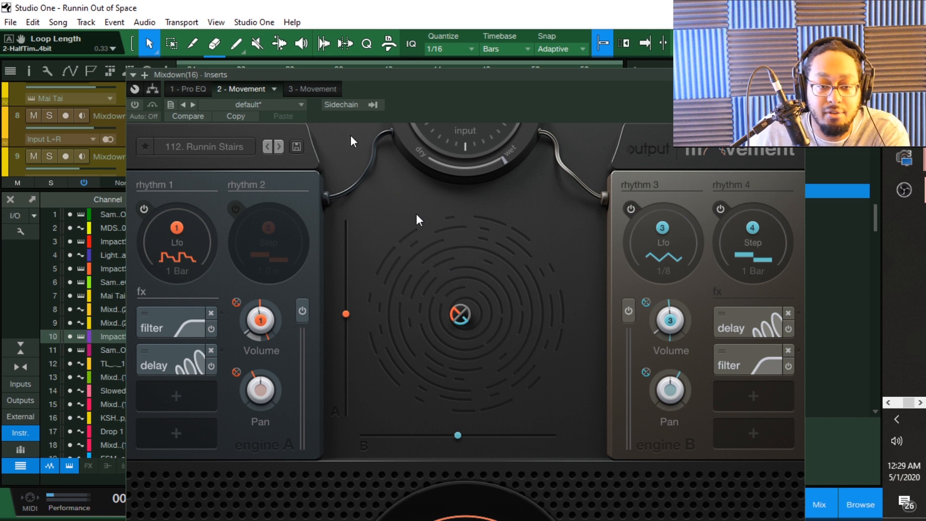
Close the mixer and the Movement insert window of track 13, Mixdown(16).
left_click_drag(519, 91, 520, 66)
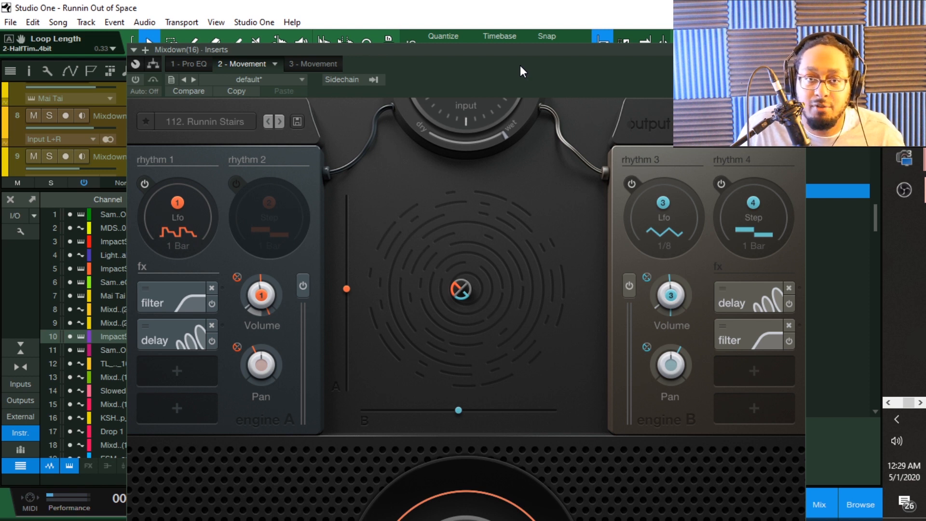
left_click_drag(520, 66, 506, 46)
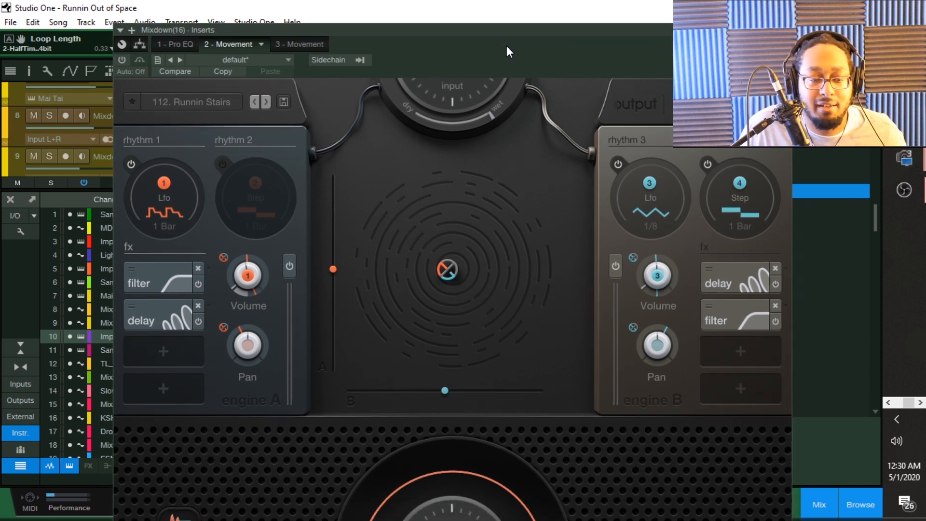
left_click(10, 201)
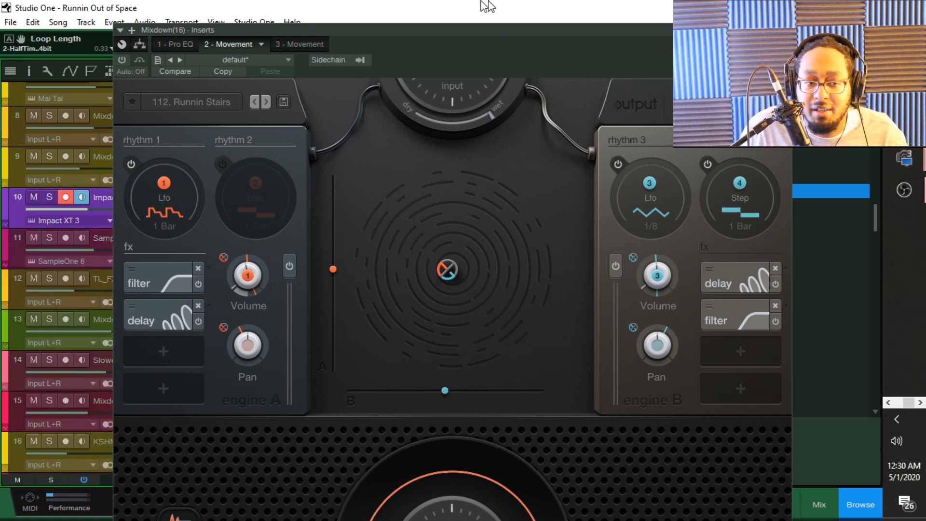
left_click(785, 30)
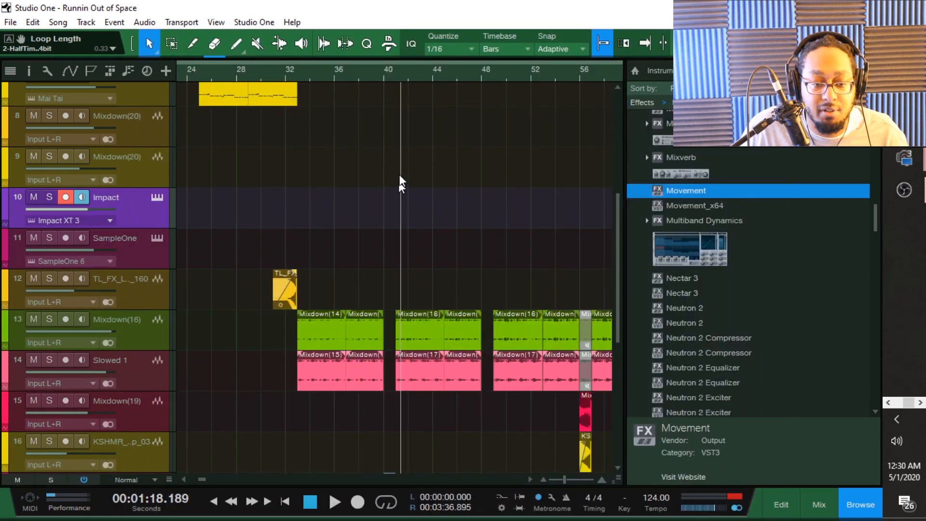
Play the full mix from bar 46 to hear the track 18 transition and the Bass entry at bar 49.
left_click(401, 76)
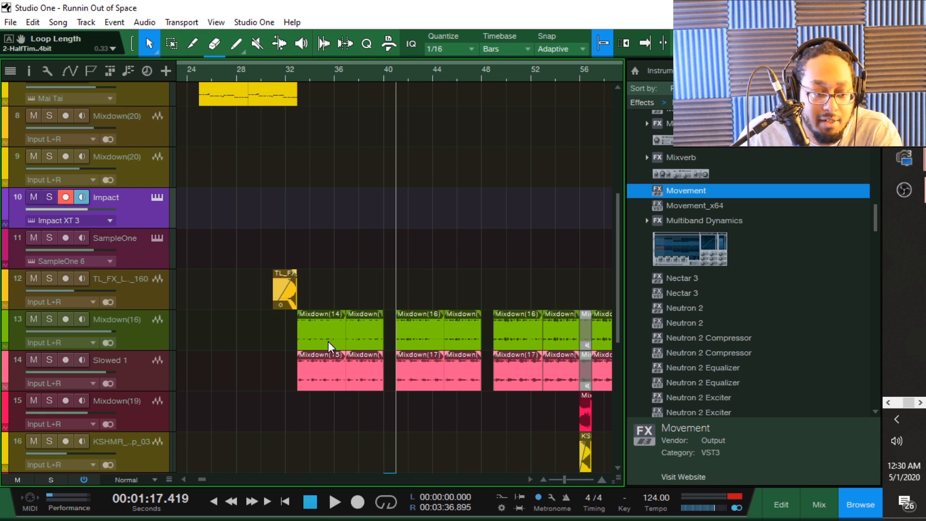
scroll(340, 331, "down", 4)
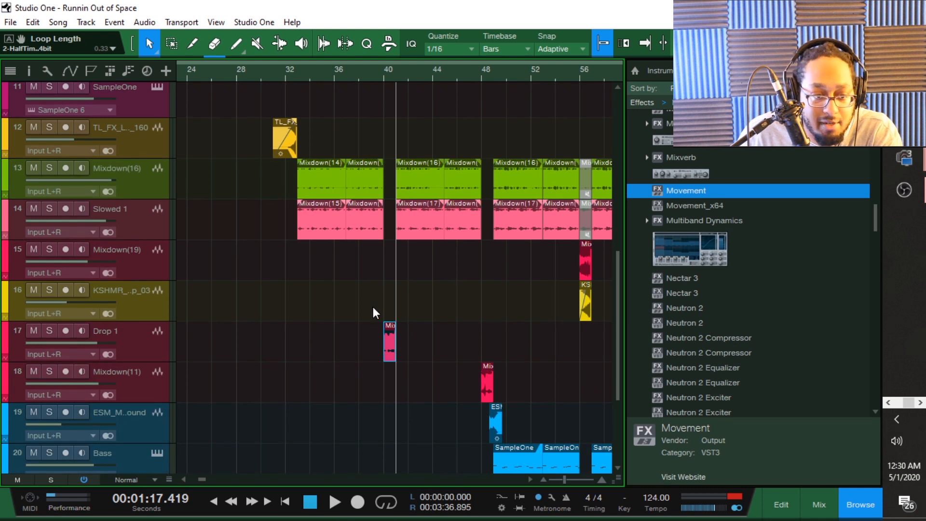
left_click(471, 76)
left_click(457, 77)
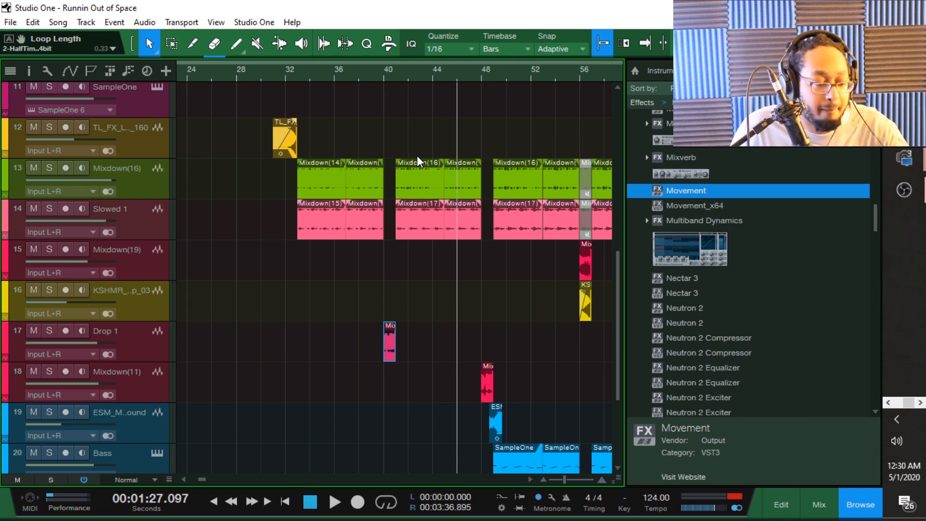
key("space")
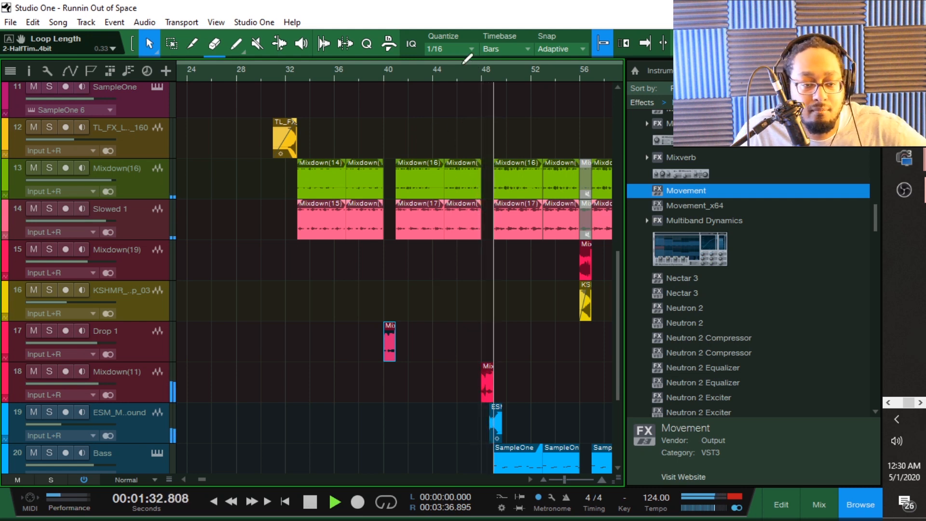
scroll(554, 299, "down", 1)
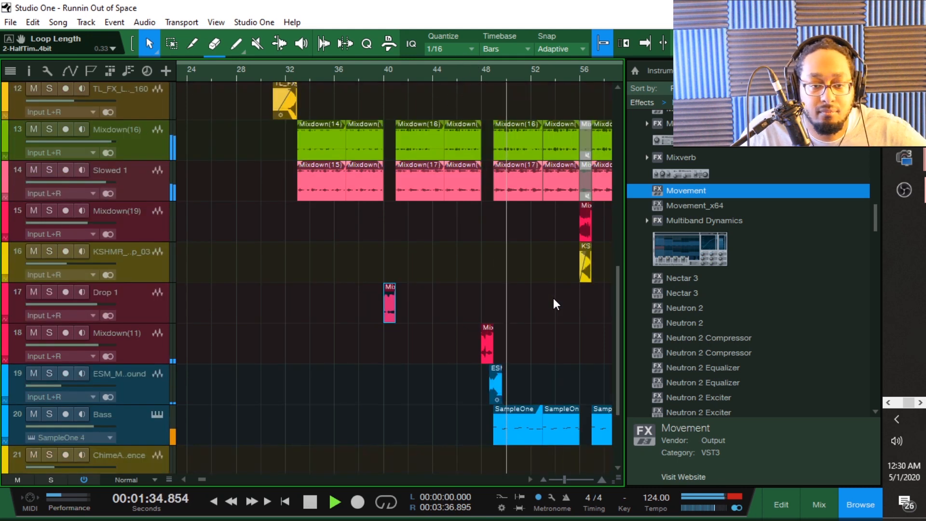
scroll(554, 299, "up", 1)
Follow the full mix through the break at bar 56, review tracks 13 to 23, and stop playback past bar 65.
left_click_drag(506, 73, 402, 77)
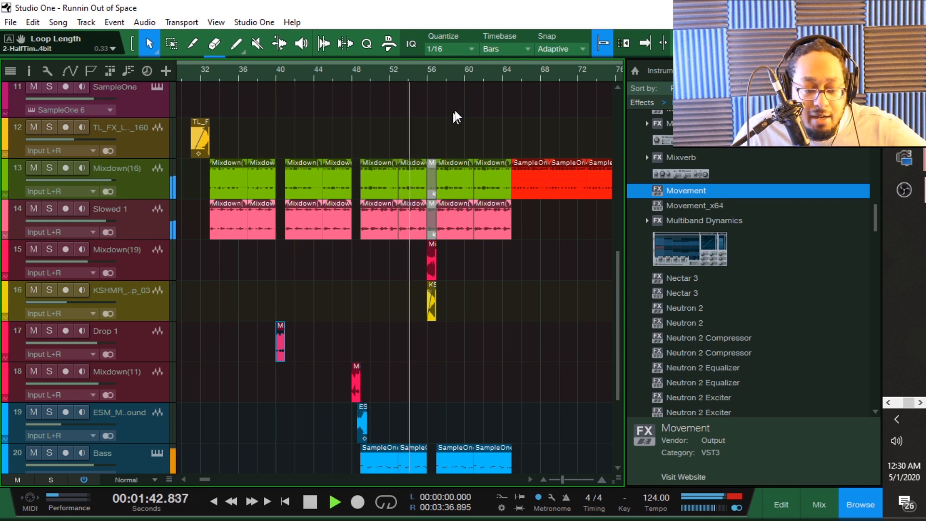
left_click_drag(476, 76, 447, 76)
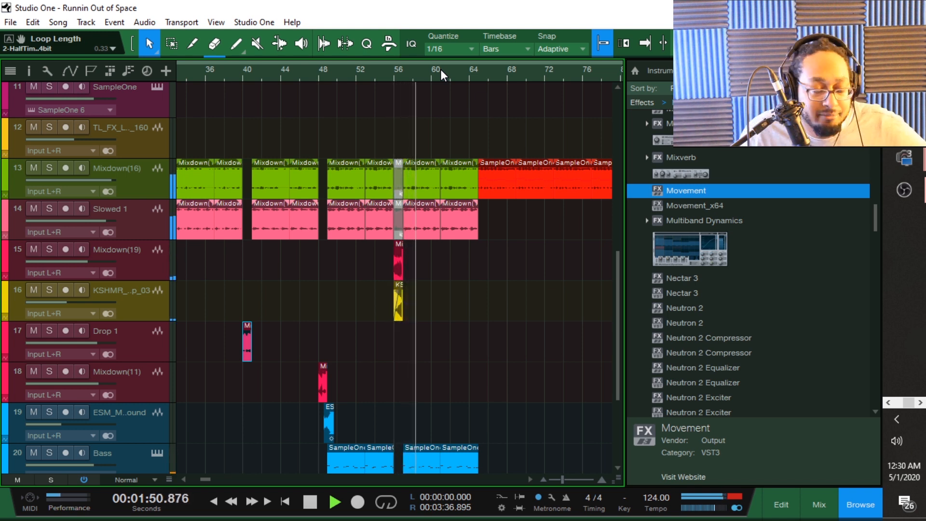
scroll(296, 118, "down", 2)
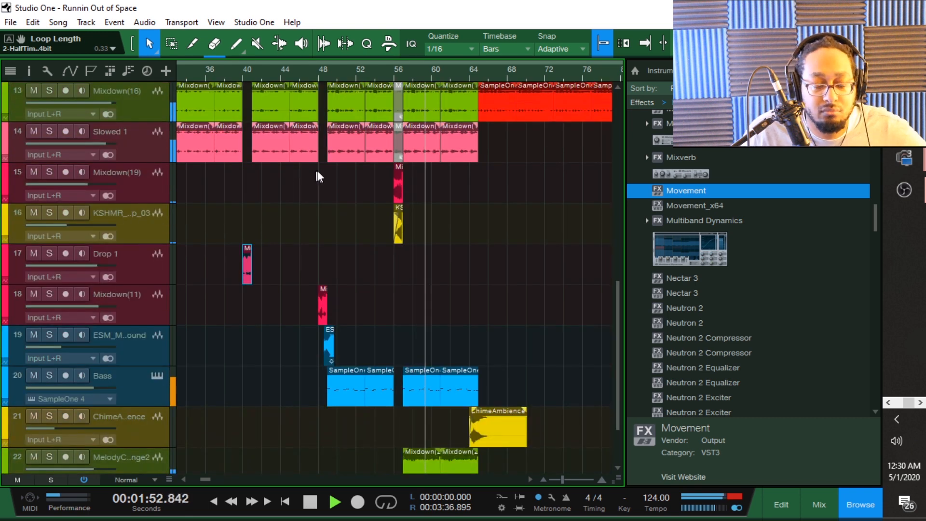
scroll(355, 222, "down", 3)
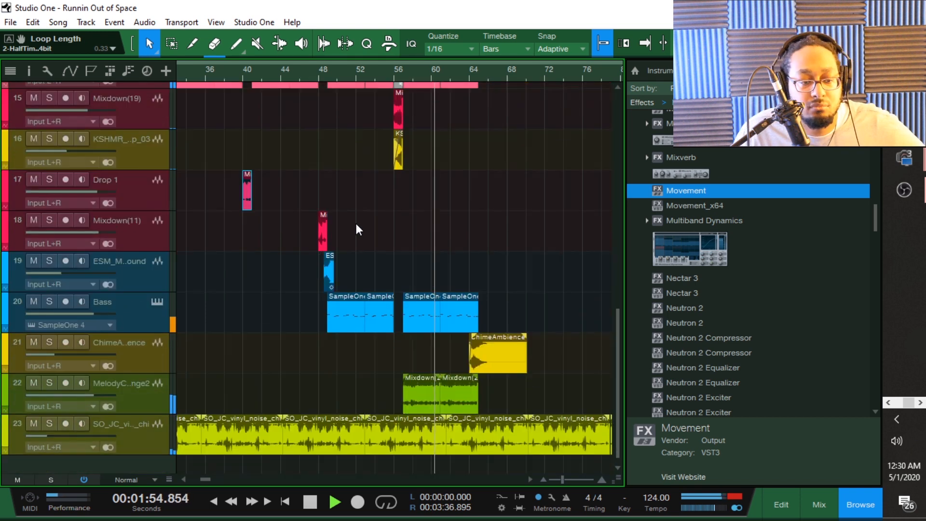
scroll(448, 189, "up", 4)
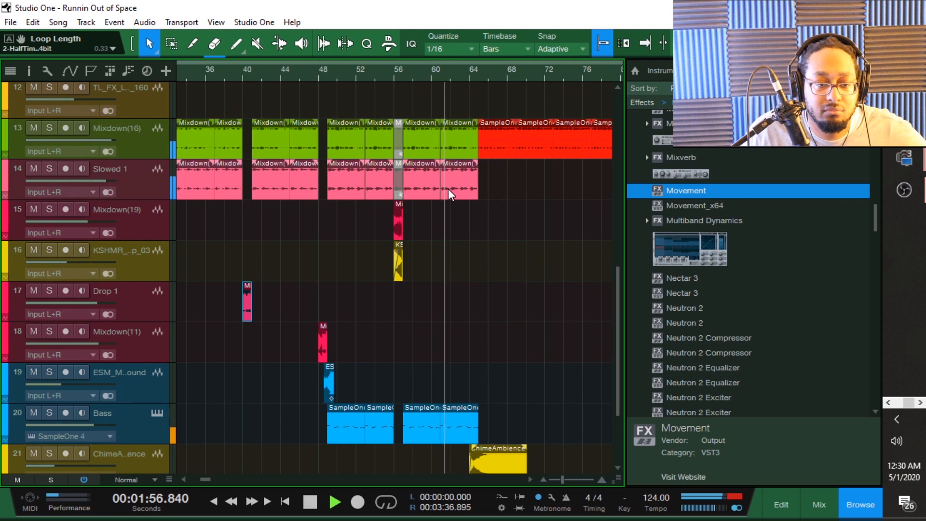
scroll(448, 189, "down", 1)
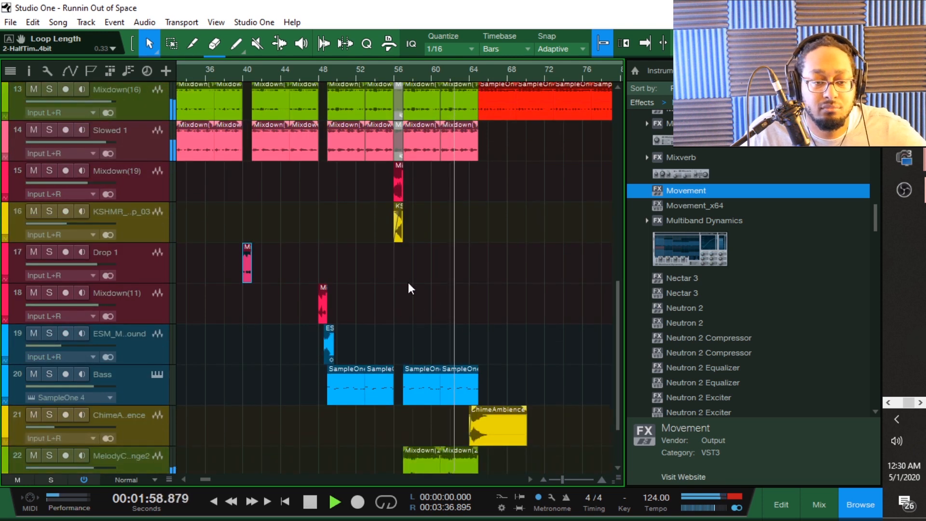
left_click(309, 502)
scroll(462, 158, "down", 2)
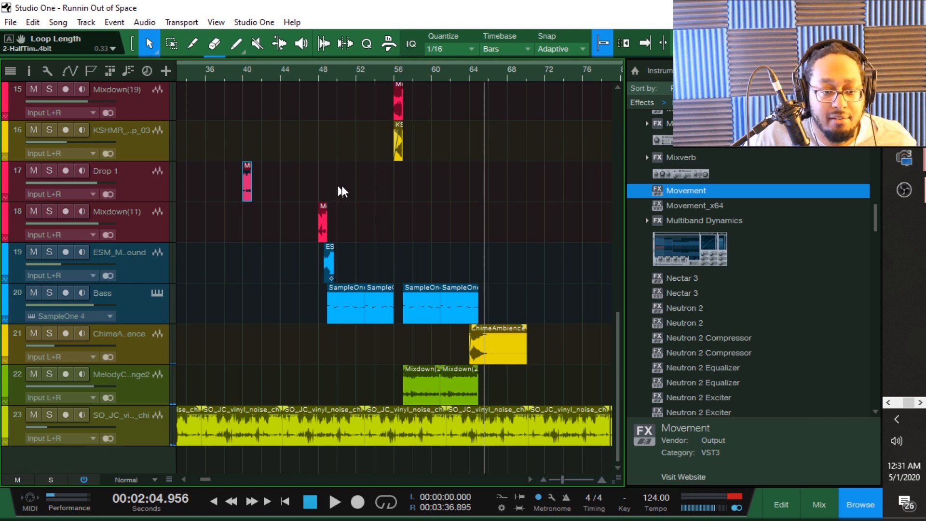
scroll(343, 189, "up", 4)
scroll(386, 236, "down", 2)
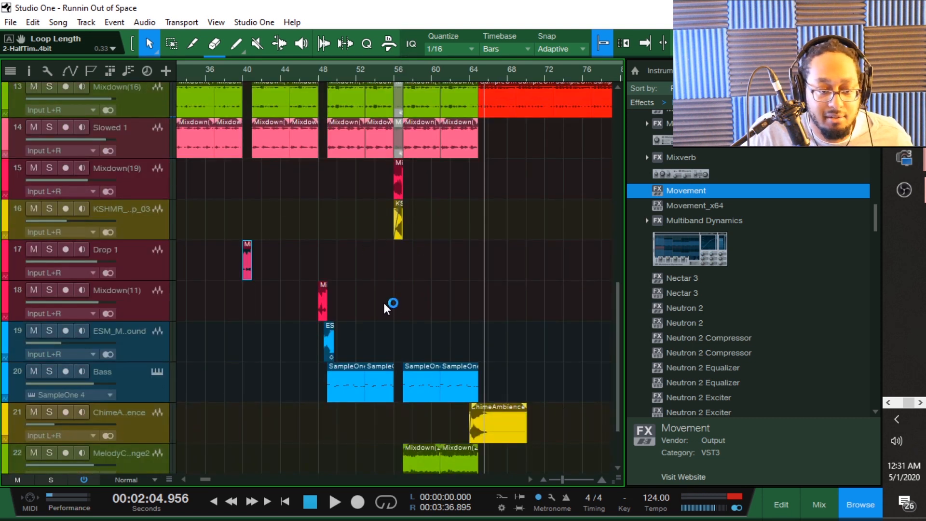
Solo the Bass track, play it from bar 57 to about bar 61, and take it out of solo.
scroll(331, 241, "down", 2)
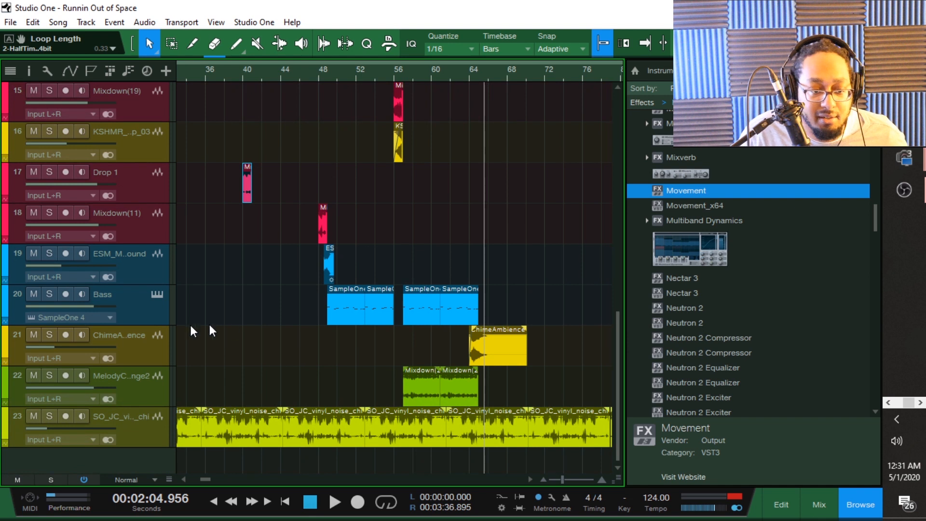
left_click(45, 297)
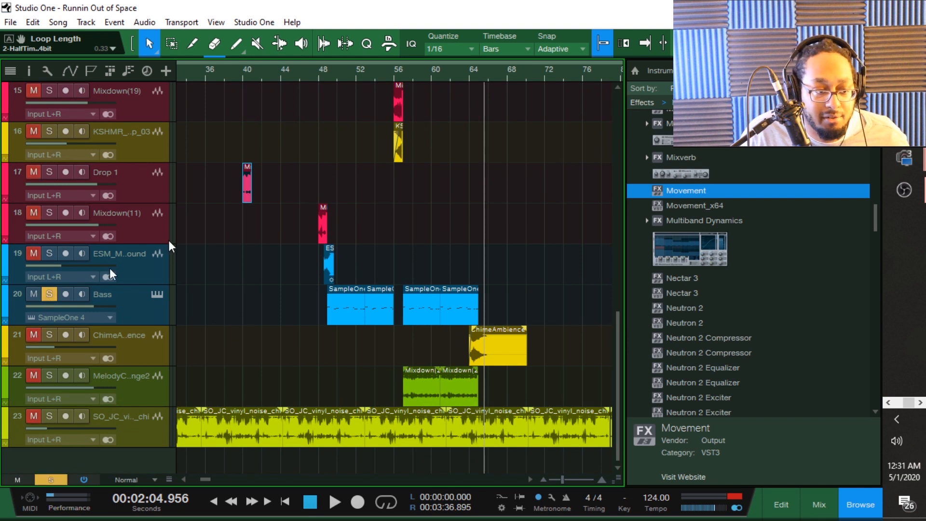
left_click(403, 77)
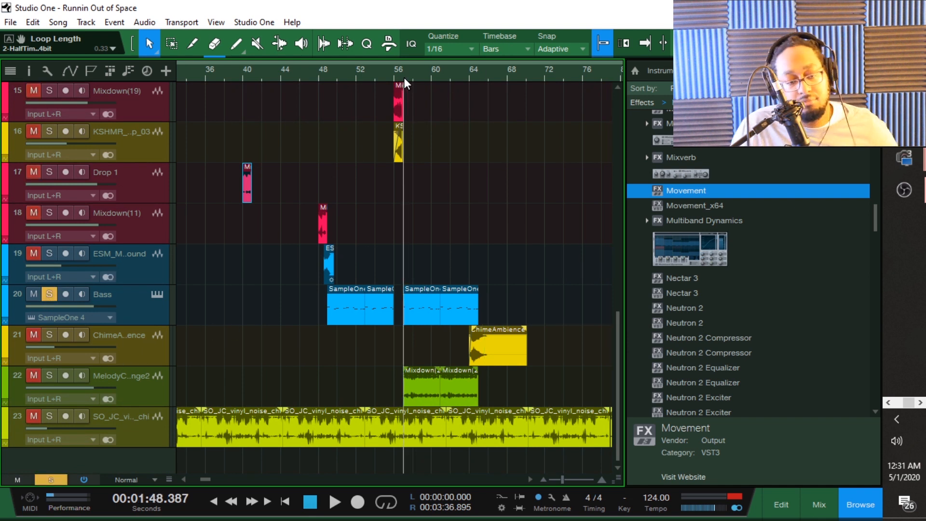
key("space")
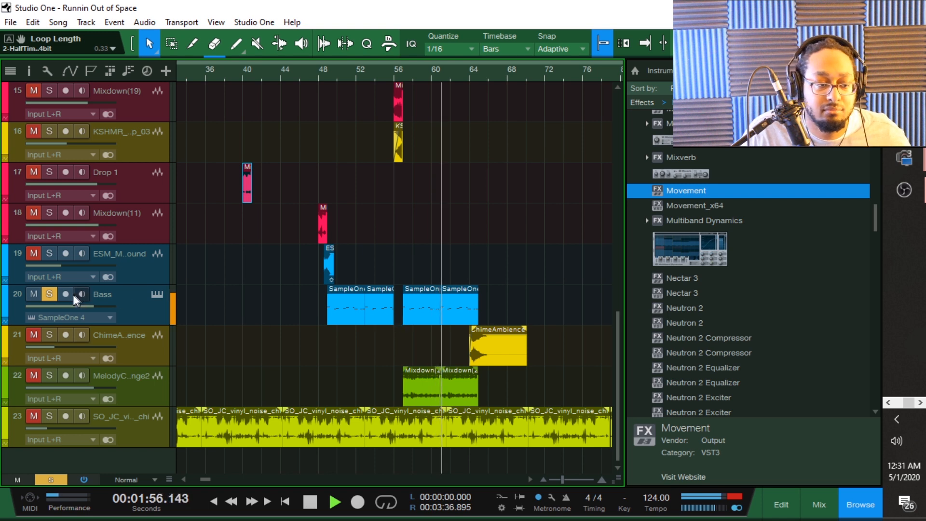
key("space")
left_click(49, 294)
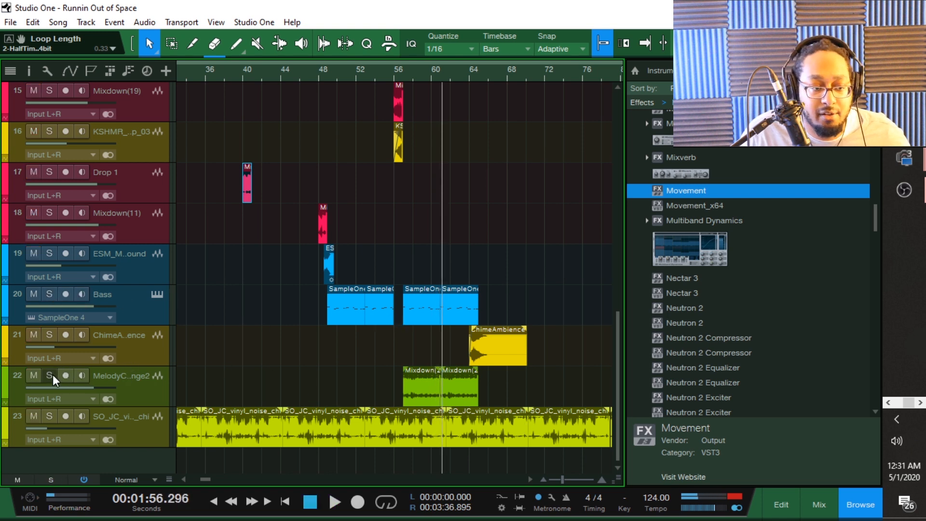
Solo track 22, the MelodyC...nge2 mixdown, listen to it from bar 57, and release the solo.
left_click(50, 376)
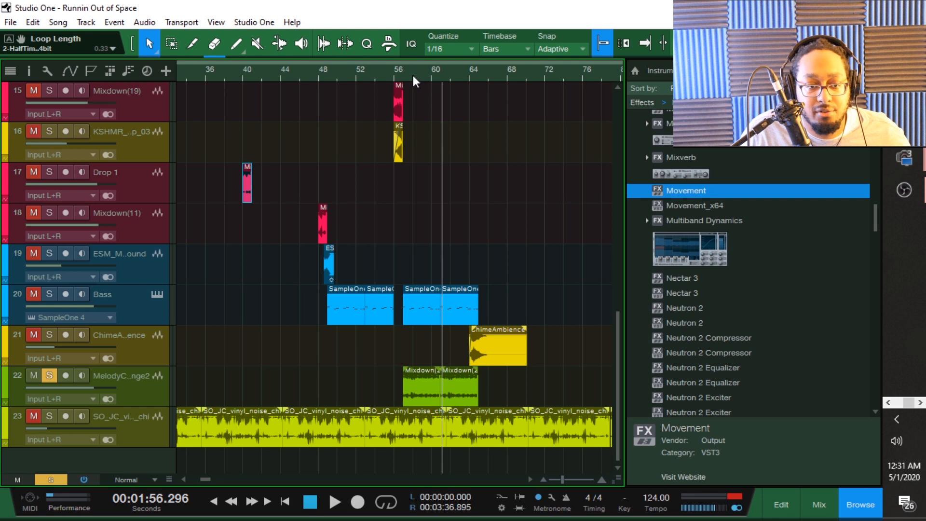
left_click(412, 79)
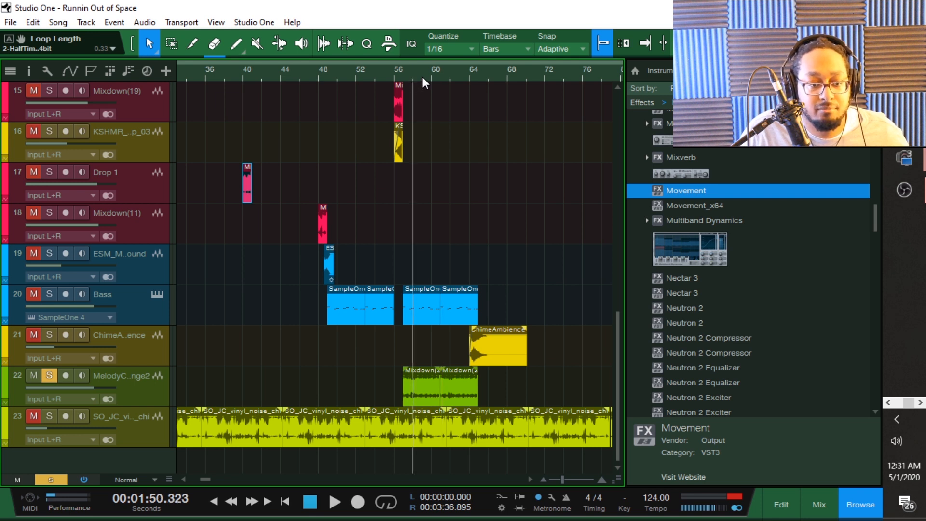
left_click(421, 77)
left_click_drag(420, 76, 422, 116)
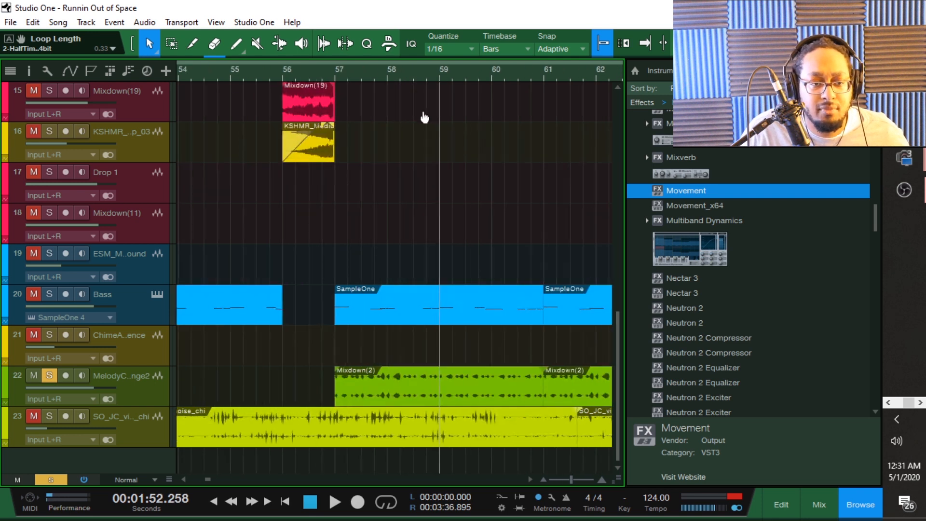
left_click(335, 75)
key("space")
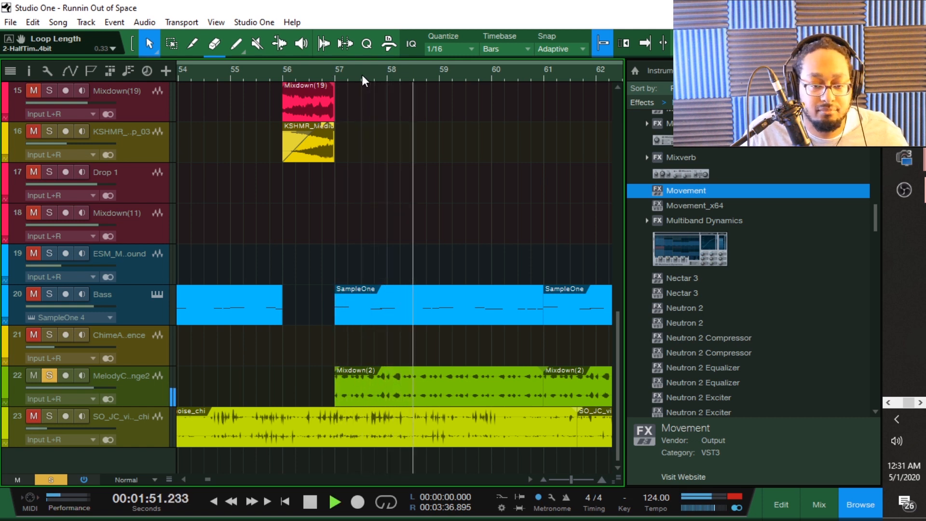
left_click_drag(362, 74, 359, 46)
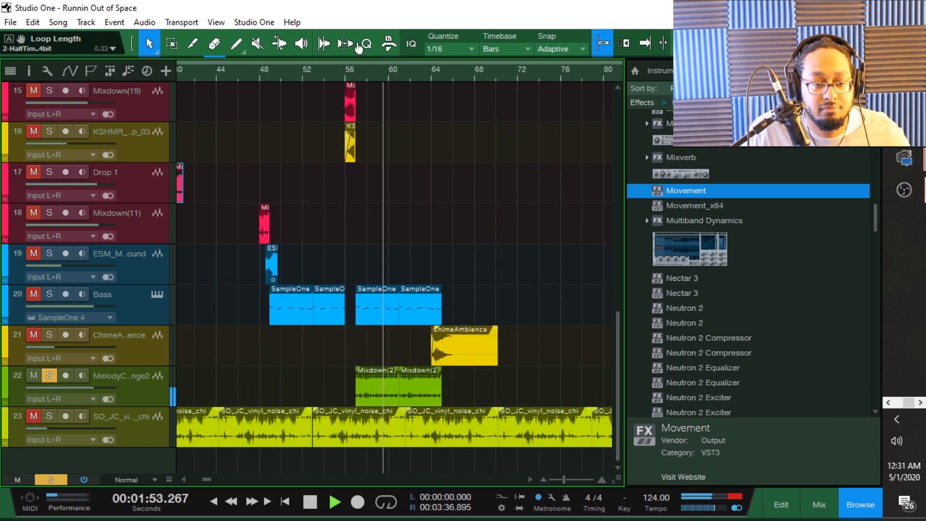
key("space")
left_click(49, 375)
Play the full mix from about bar 61 through track 13's red SampleOne clips and the track 8 Mixdown(20) clip up to bar 81.
scroll(458, 182, "up", 4)
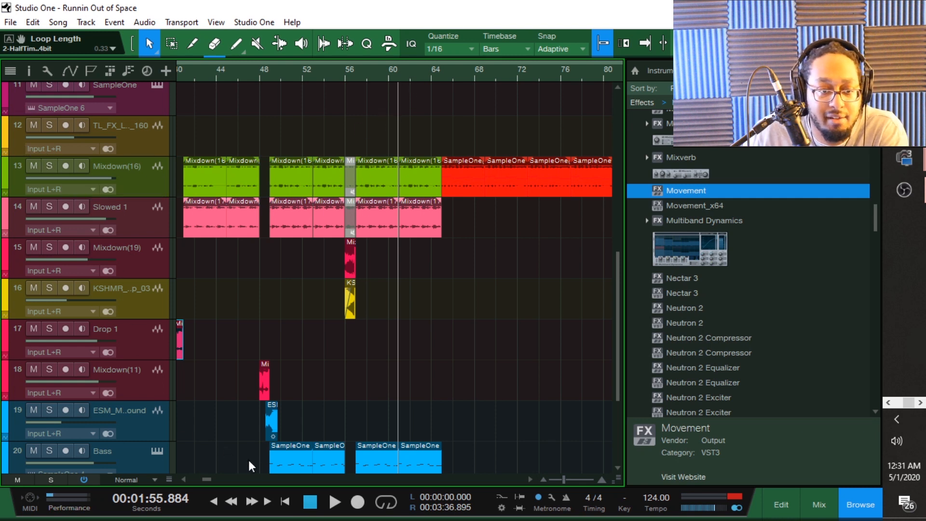
left_click(337, 503)
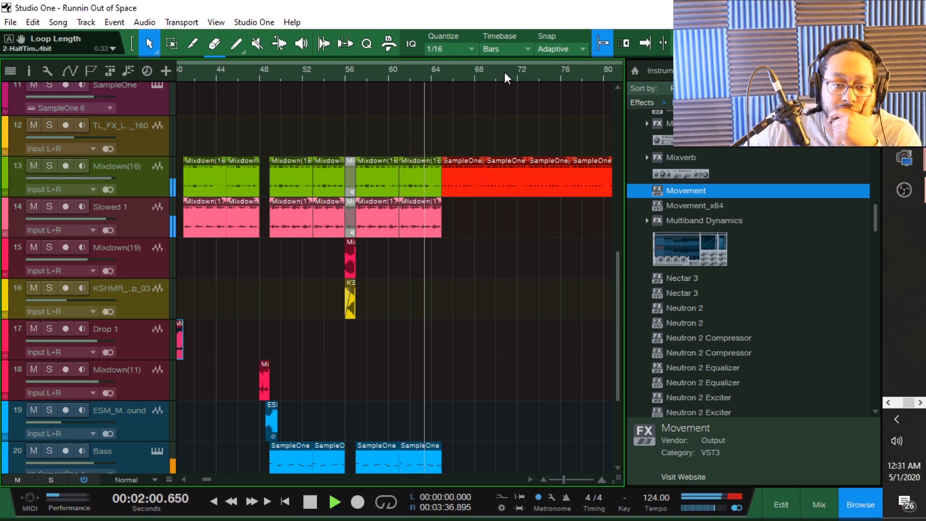
left_click_drag(505, 71, 402, 70)
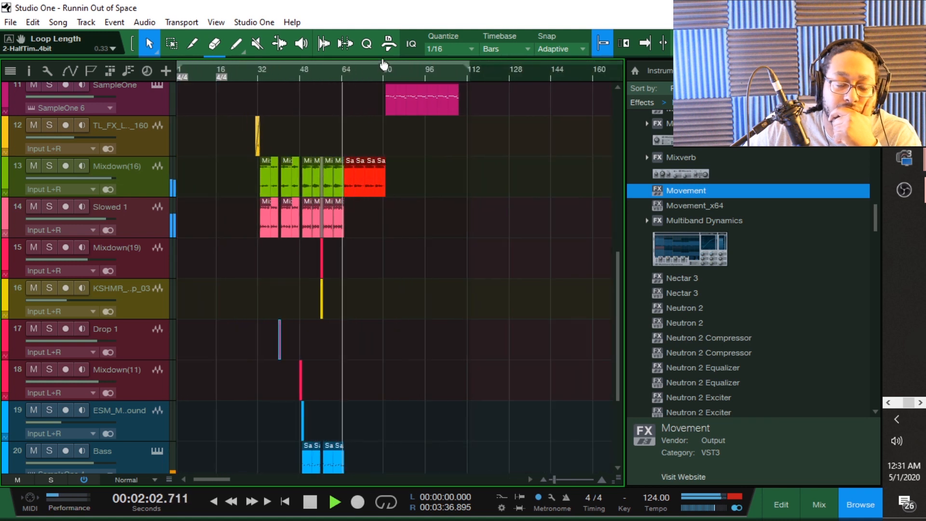
scroll(381, 329, "up", 3)
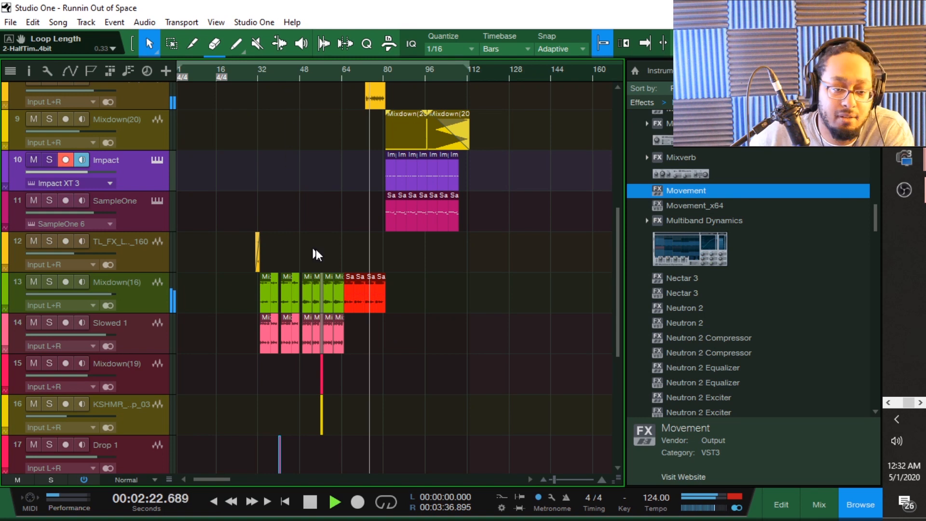
scroll(321, 248, "up", 3)
left_click_drag(362, 68, 383, 90)
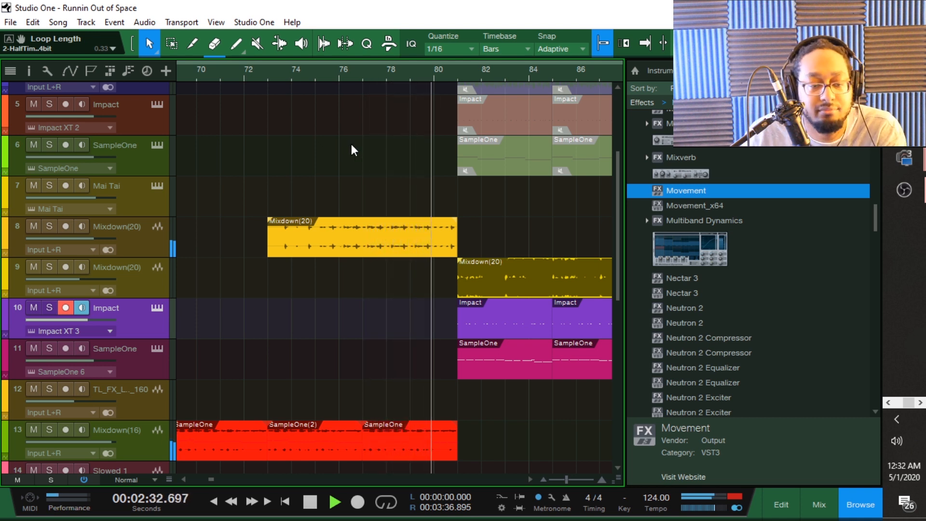
left_click_drag(451, 68, 264, 69)
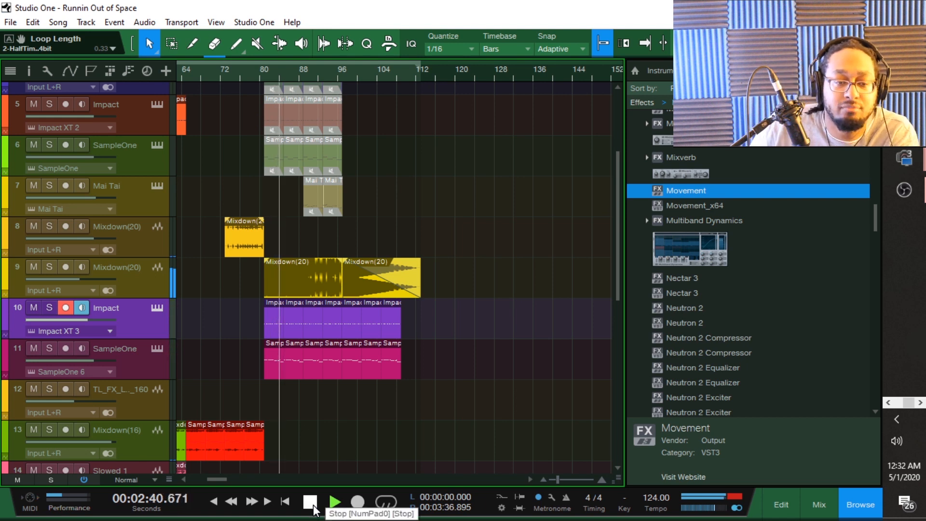
Follow the mix after bar 81 while reviewing the clips of tracks 1 to 13, and stop playback past bar 89.
scroll(229, 311, "up", 4)
scroll(226, 308, "up", 1)
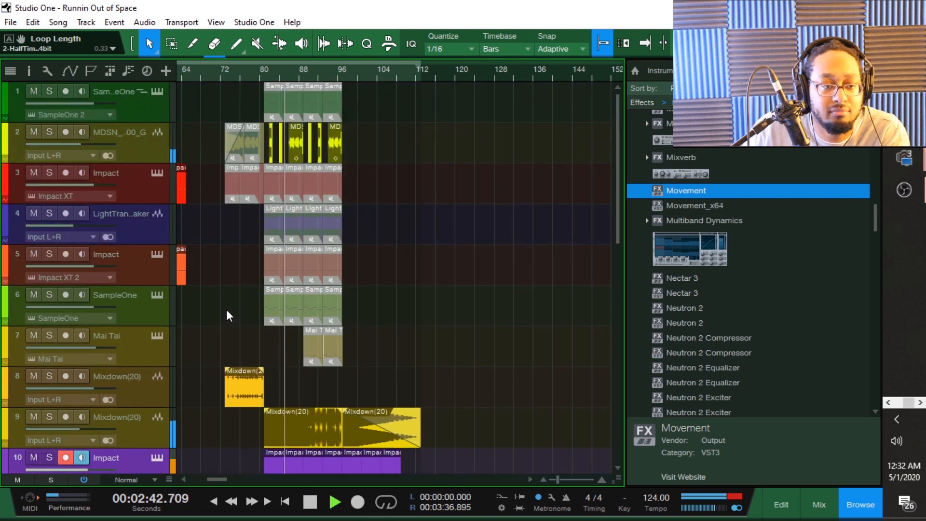
scroll(277, 68, "up", 4)
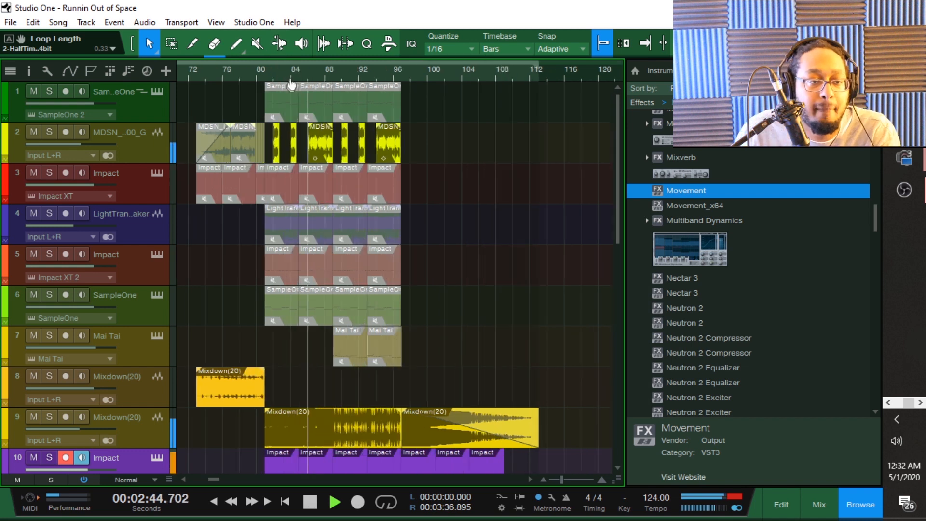
scroll(326, 93, "down", 2)
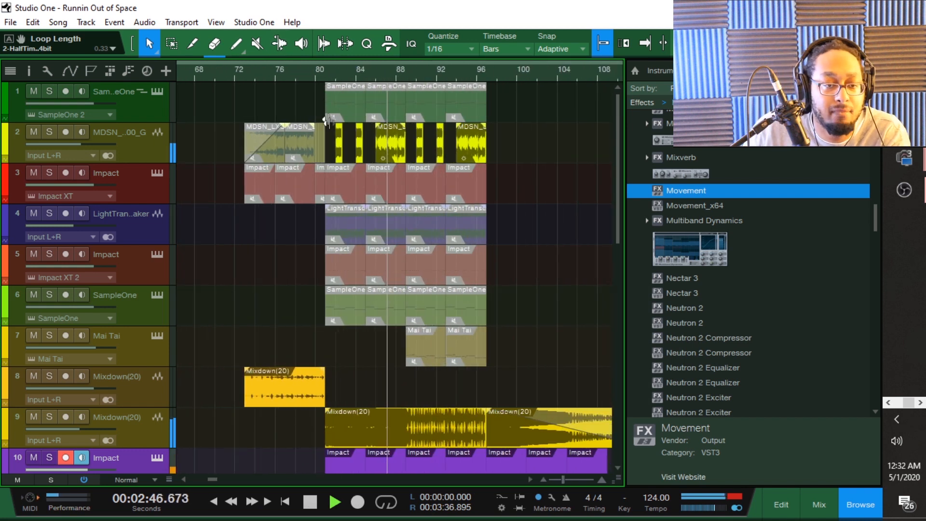
scroll(306, 242, "down", 1)
scroll(305, 243, "down", 1)
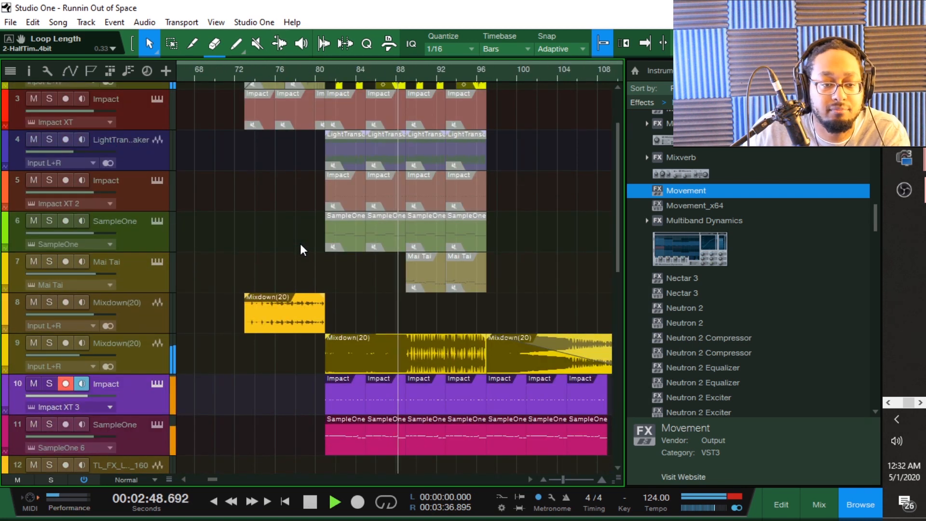
scroll(300, 244, "down", 2)
scroll(311, 295, "down", 1)
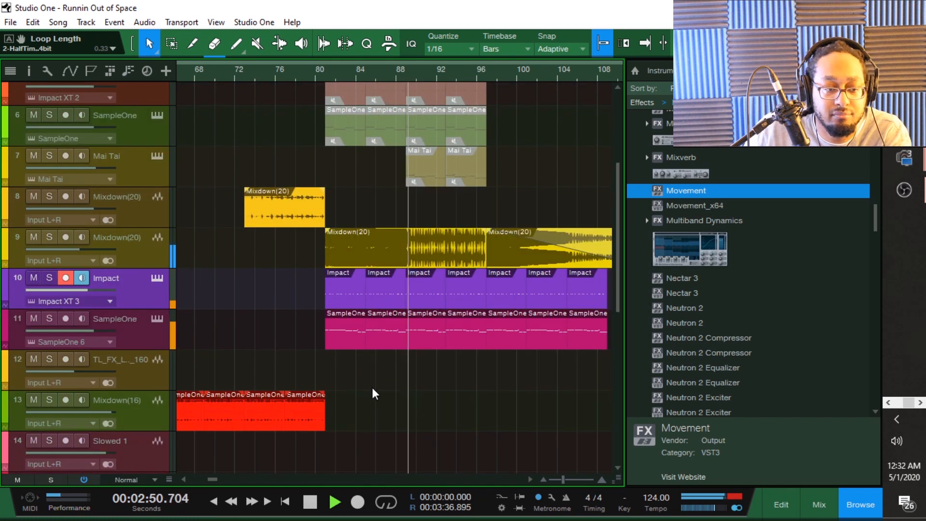
left_click(309, 505)
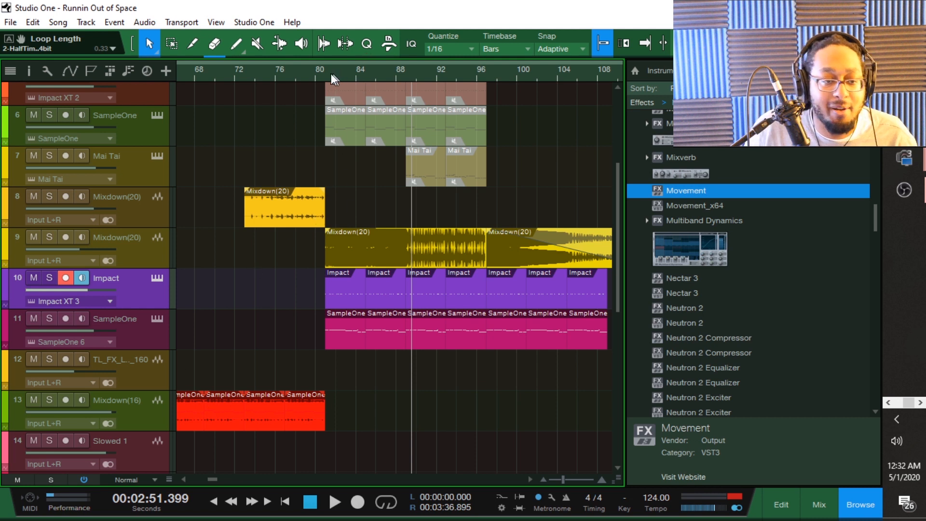
Solo Impact track 10 and SampleOne track 11, play them from bar 81, and add Mixdown(20) track 9 to the solo before stopping.
left_click(316, 74)
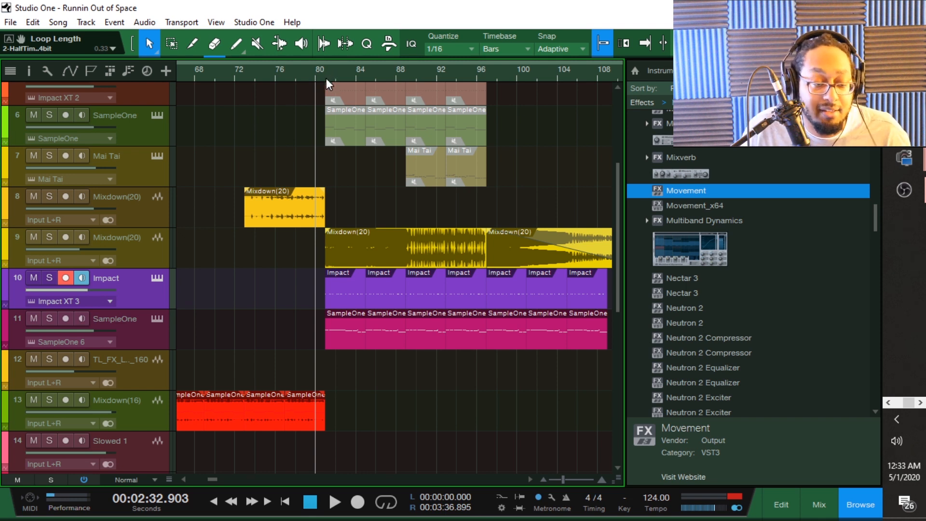
left_click(326, 79)
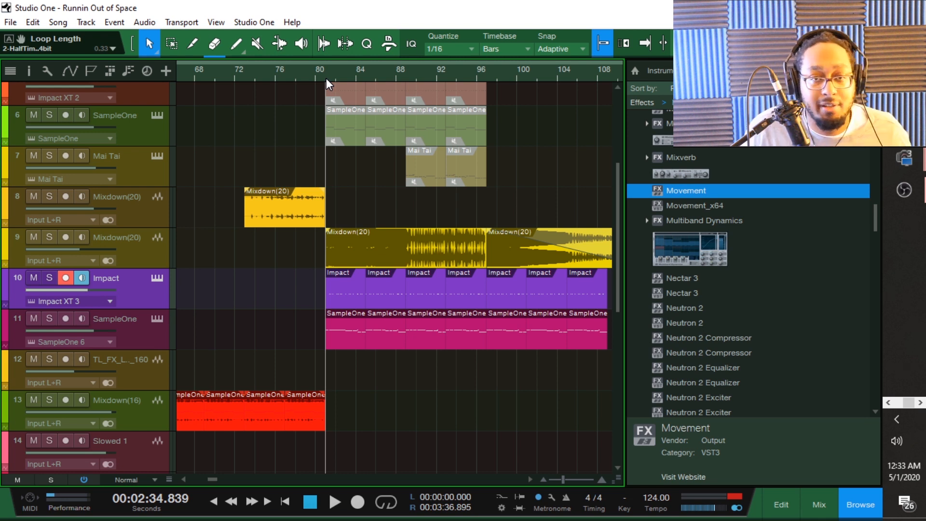
left_click(48, 279)
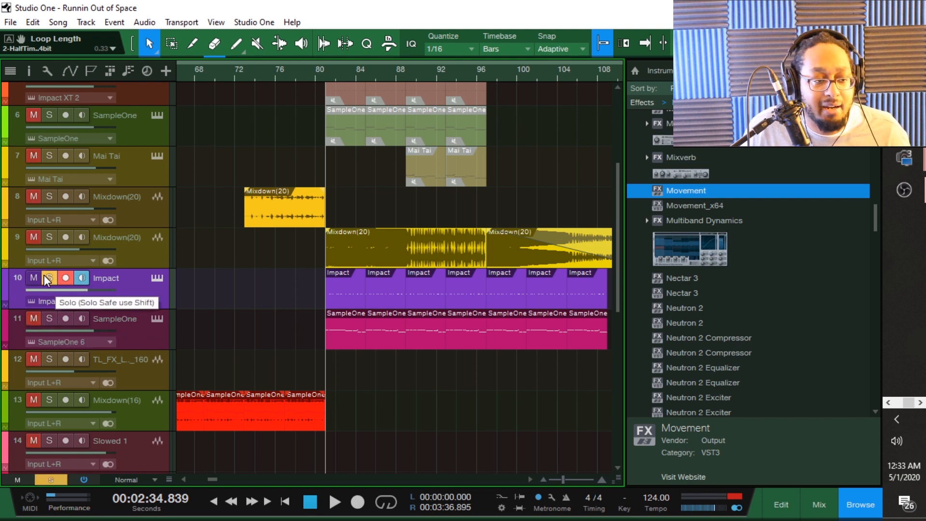
left_click(49, 319)
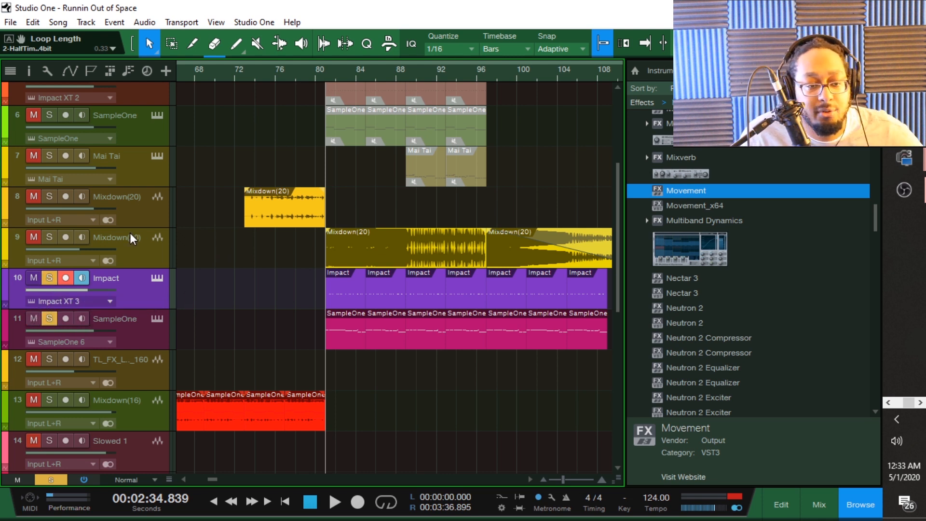
key("space")
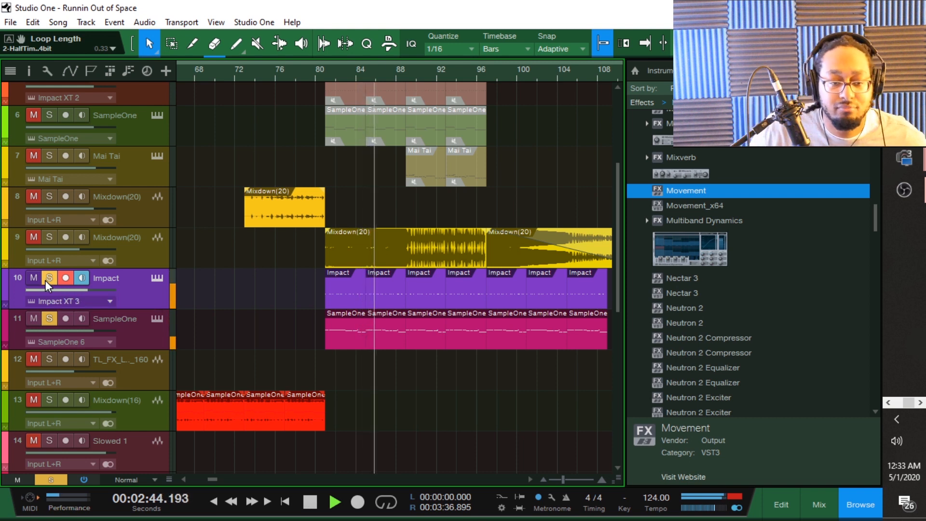
left_click(51, 236)
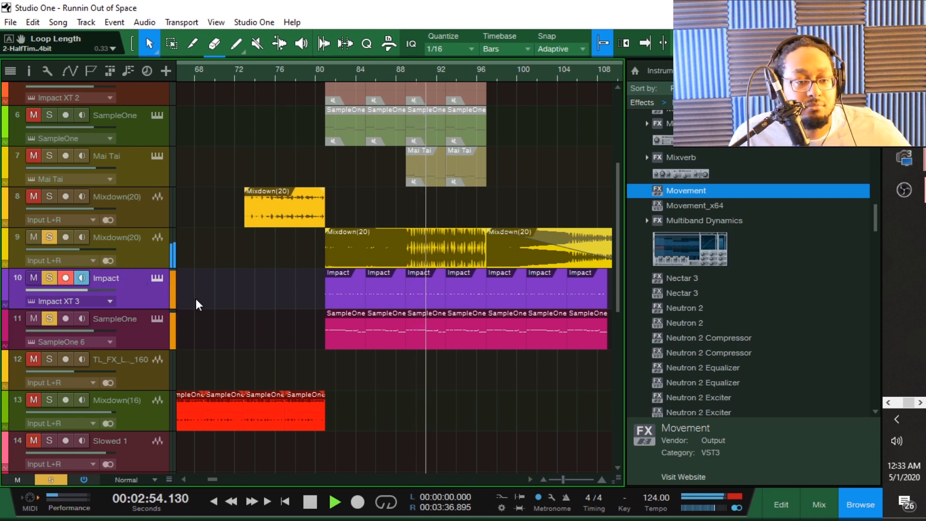
key("space")
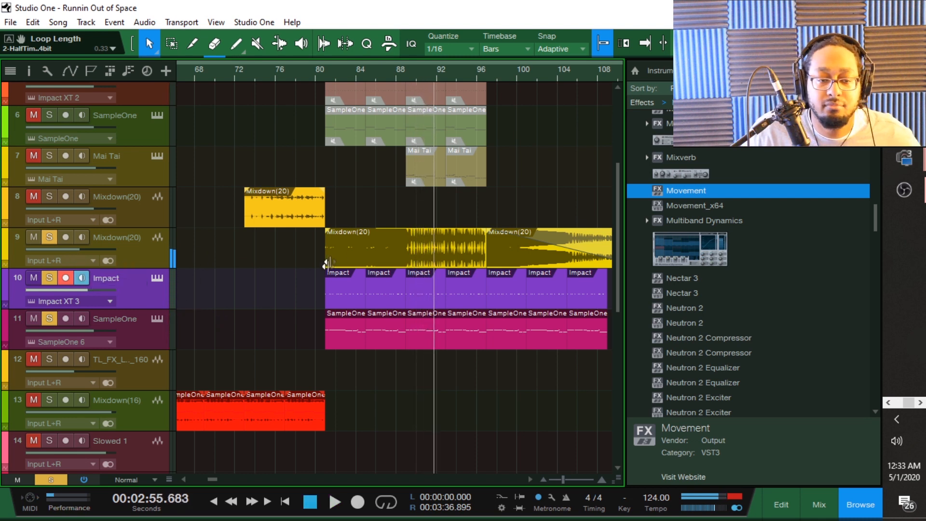
Select the first Mixdown(20) clip on track 9, and finally the opening section's clips on tracks 1 to 7.
left_click(357, 246)
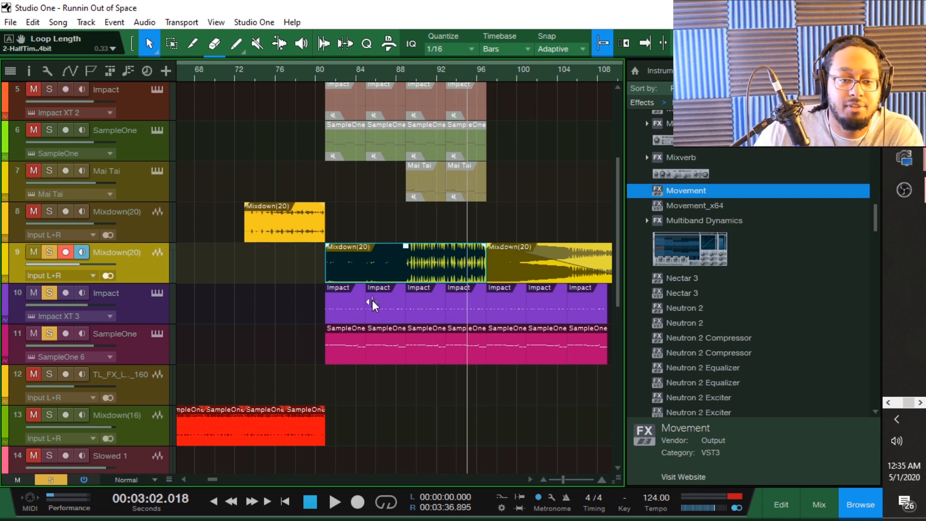
scroll(404, 170, "up", 1)
scroll(405, 169, "up", 3)
left_click_drag(328, 73, 371, 58)
left_click_drag(285, 80, 504, 81)
left_click_drag(340, 407, 156, 77)
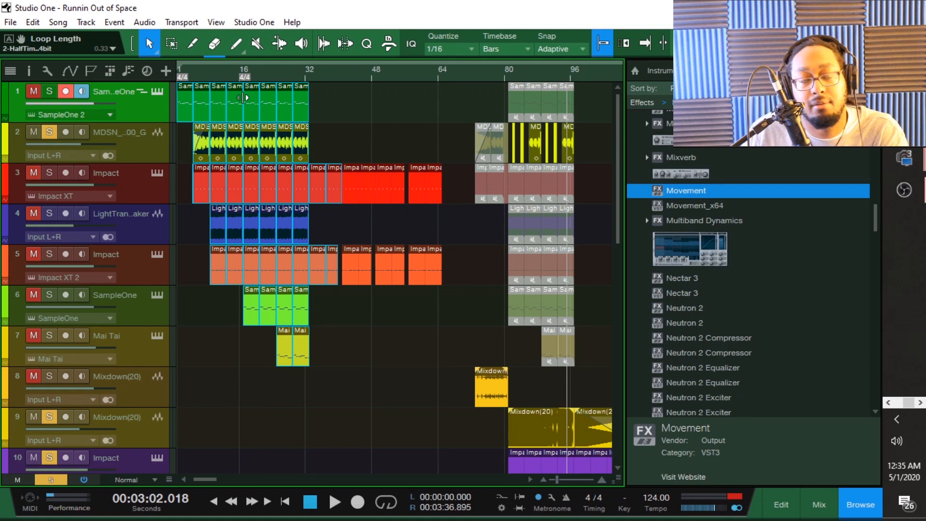